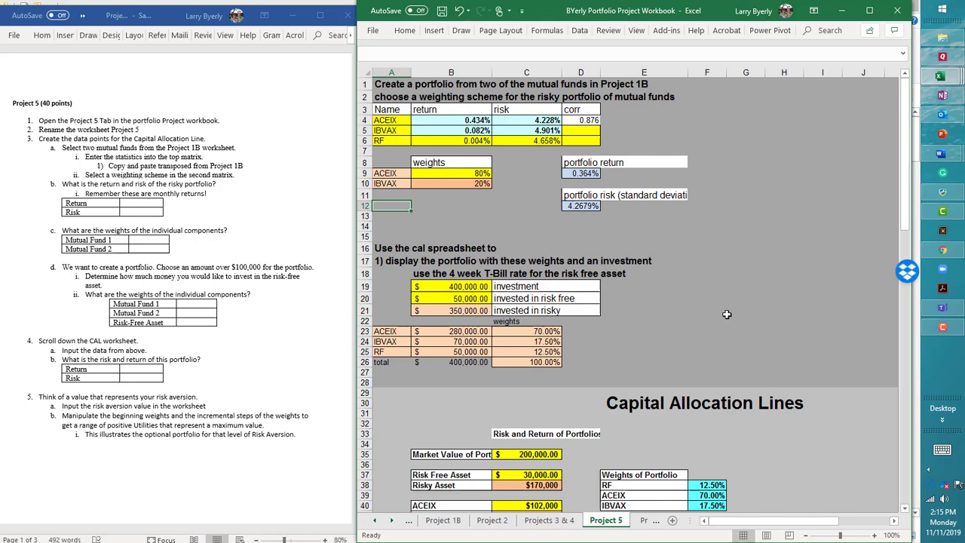
# Open the Project 1B worksheet and select ACSTX's Mean and Standard Dev. cells, G56:G57.
pyautogui.click(727, 313)
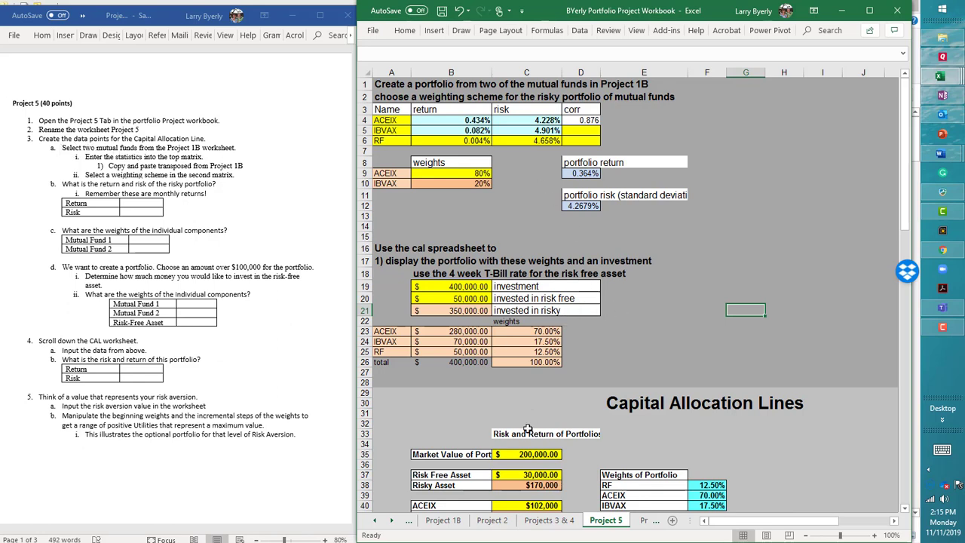
pyautogui.click(448, 522)
pyautogui.click(636, 326)
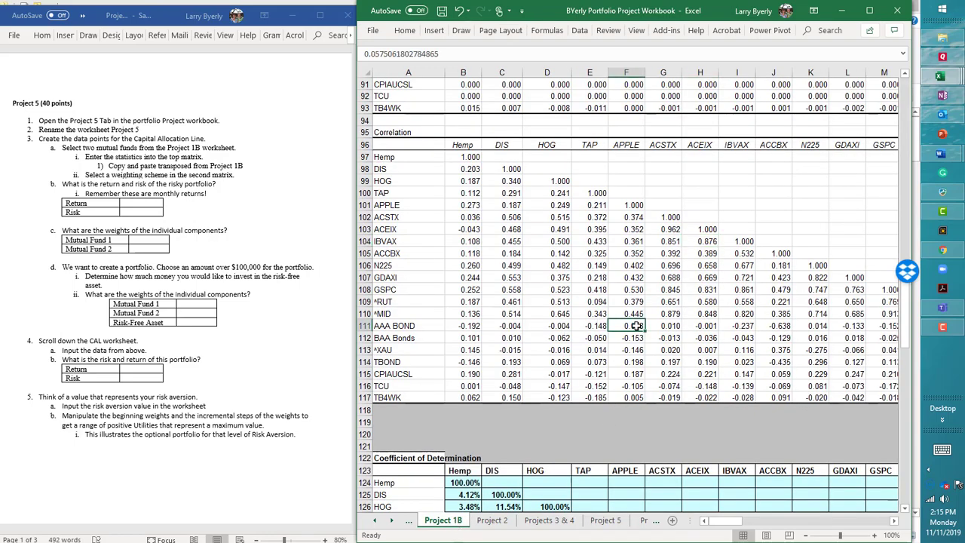
pyautogui.scroll(17, 637, 326)
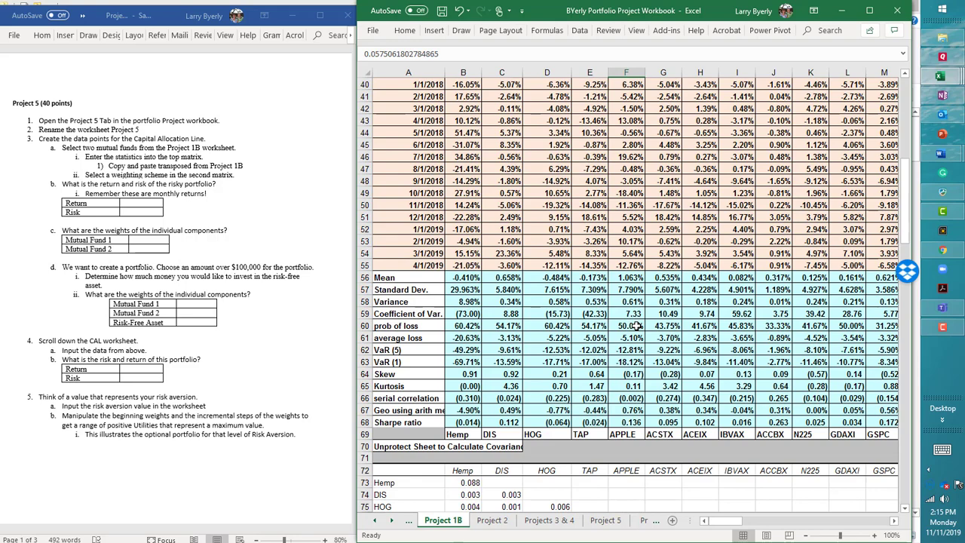
pyautogui.scroll(-1, 655, 336)
pyautogui.scroll(1, 656, 337)
pyautogui.click(666, 277)
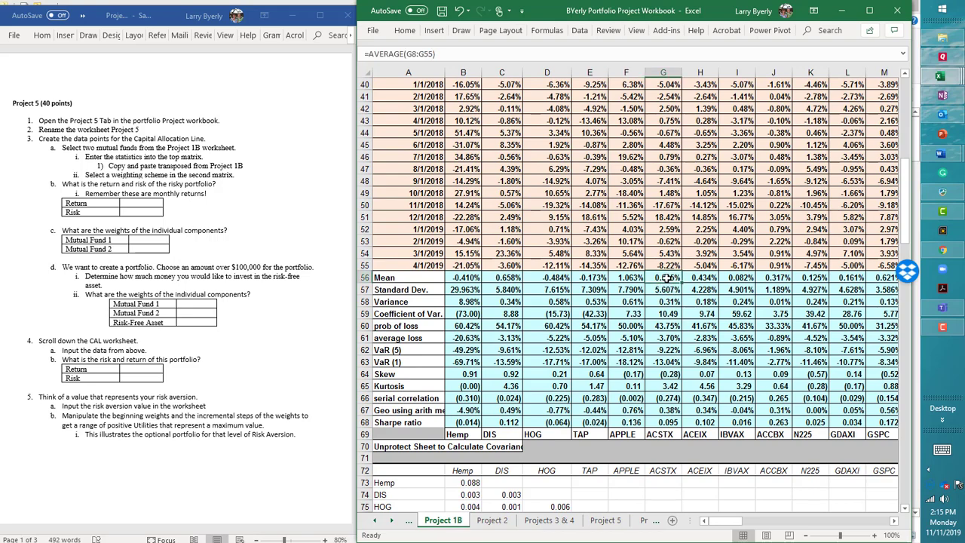
pyautogui.hotkey('shift', 'Down')
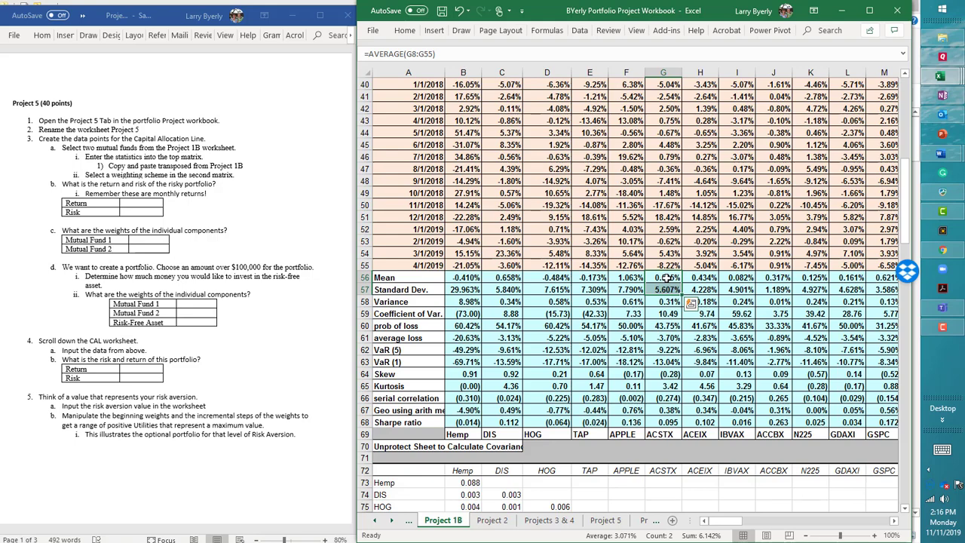
# Look across the Mean row to review the mean returns of the stocks, mutual funds, indexes and bonds.
pyautogui.press('Right')
pyautogui.press('Right')
pyautogui.press('Right')
pyautogui.press('Right')
pyautogui.press('Right')
pyautogui.press('Right')
pyautogui.press('Right')
pyautogui.press('Right')
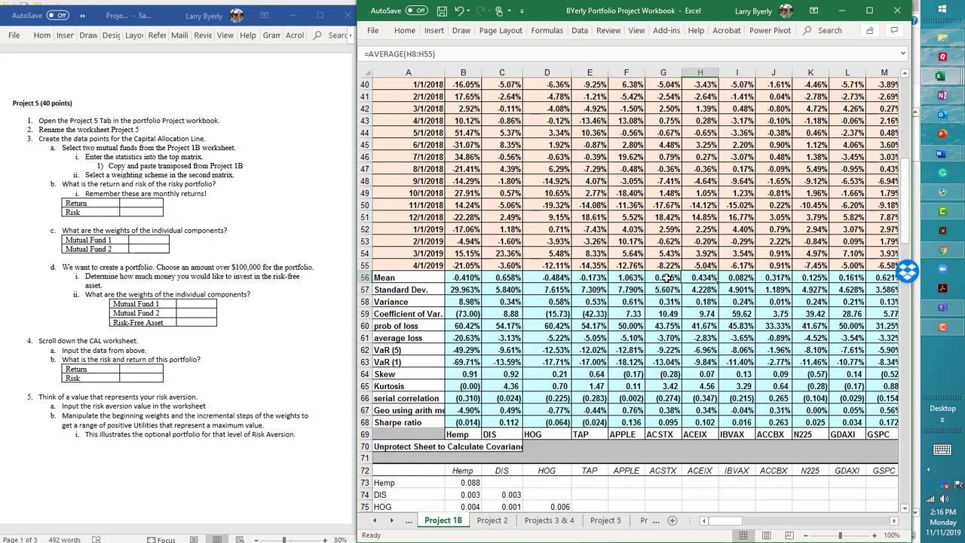
pyautogui.press('Right')
pyautogui.press('Right')
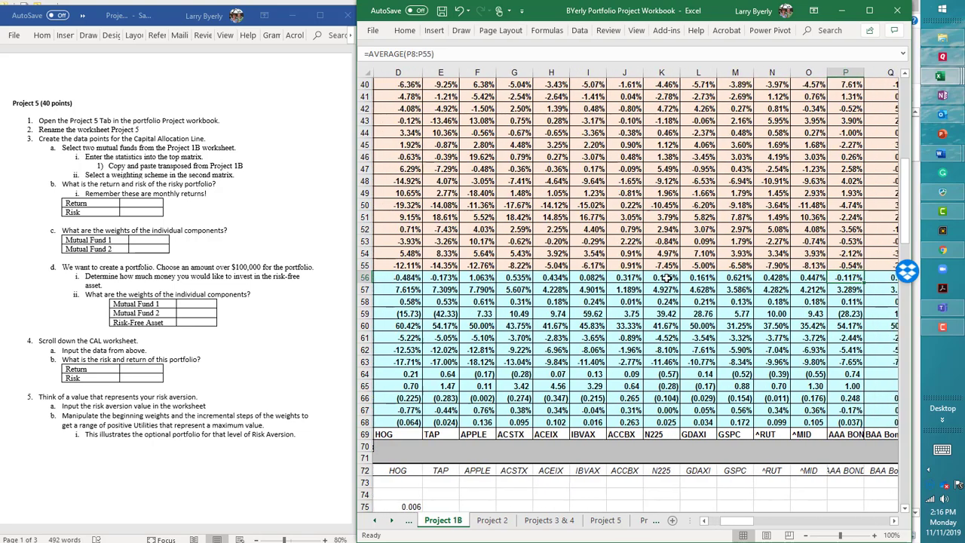
pyautogui.press('Left')
pyautogui.press('Left')
pyautogui.press('Left')
pyautogui.press('Left')
pyautogui.press('Left')
pyautogui.press('Left')
pyautogui.press('Left')
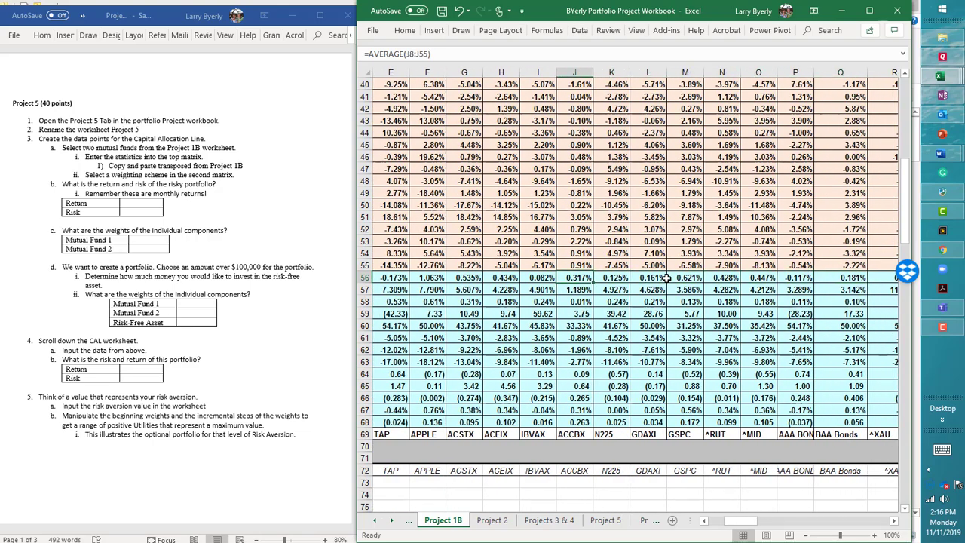
pyautogui.press('Left')
pyautogui.press('Left')
pyautogui.press('Left')
pyautogui.press('Left')
pyautogui.press('Left')
pyautogui.press('Left')
pyautogui.press('Left')
pyautogui.press('Left')
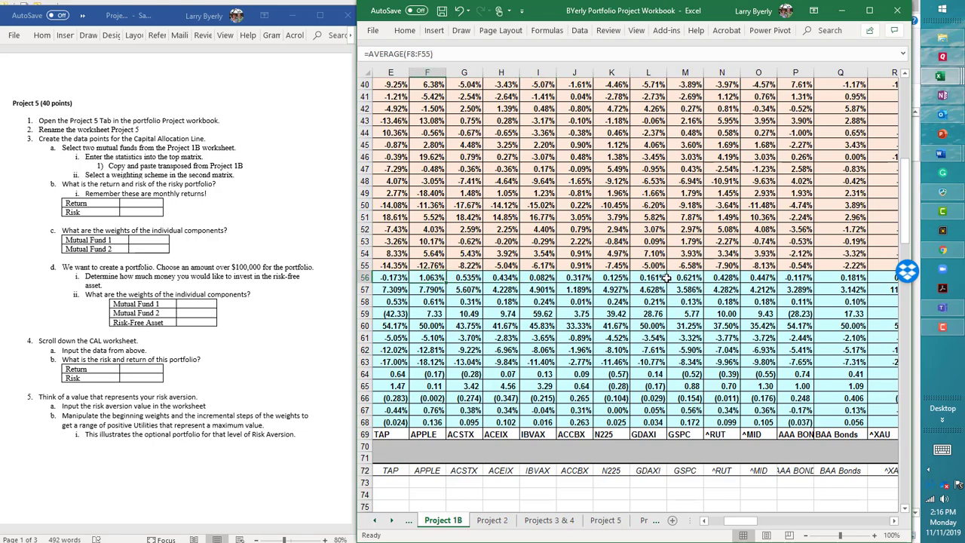
pyautogui.press('Left')
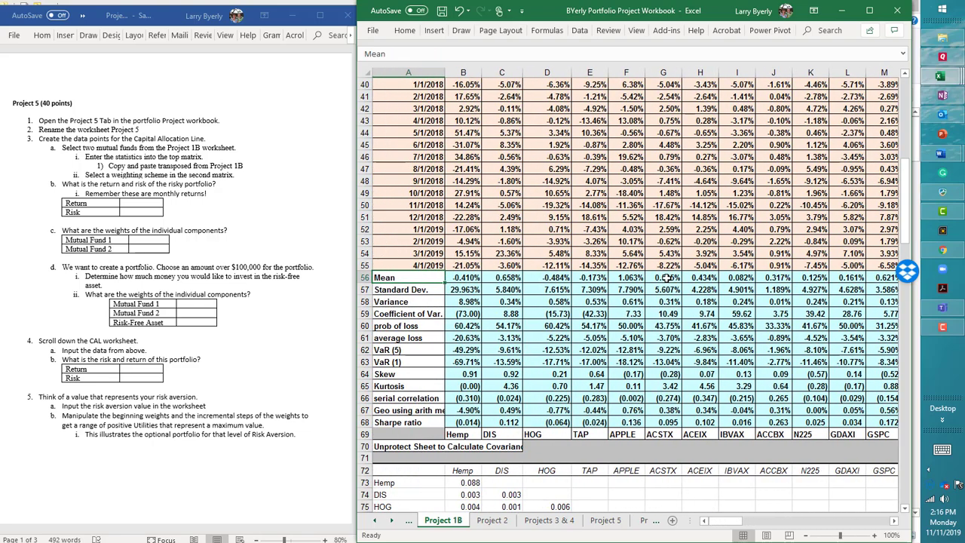
pyautogui.press('Right')
pyautogui.press('Right')
pyautogui.press('Right')
pyautogui.press('Right')
pyautogui.press('Right')
pyautogui.press('Right')
pyautogui.press('Right')
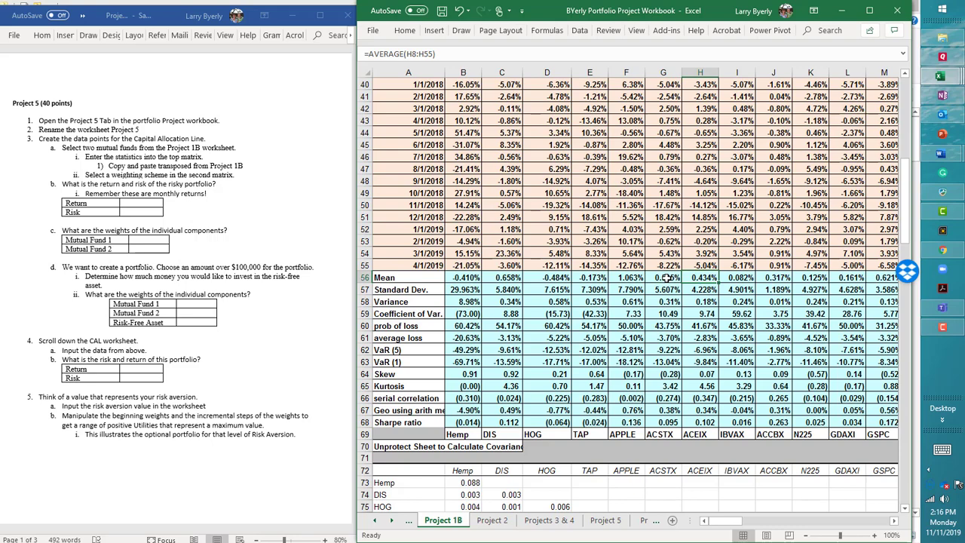
pyautogui.press('Right')
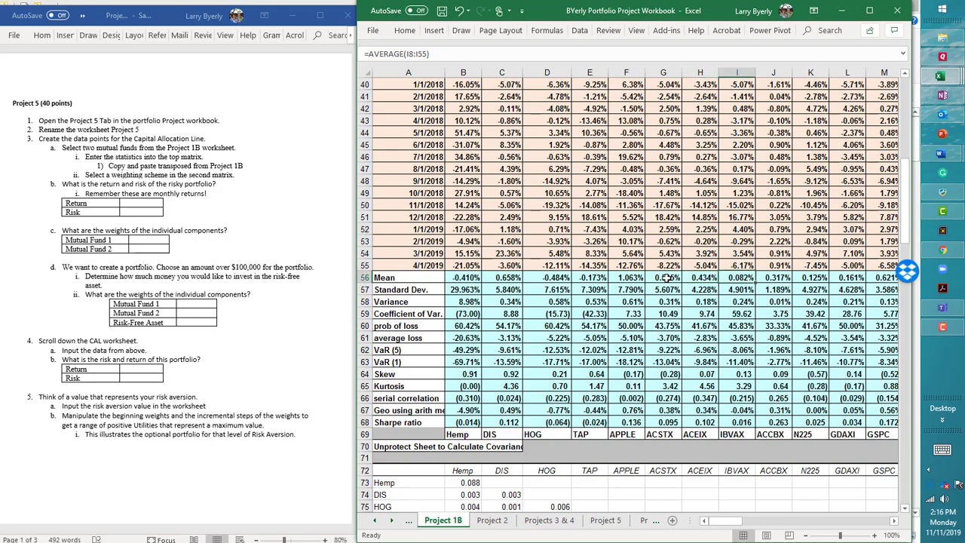
# Copy the Mean and Standard Dev. values of ACEIX and IBVAX, cells H56:I57.
pyautogui.press('Left')
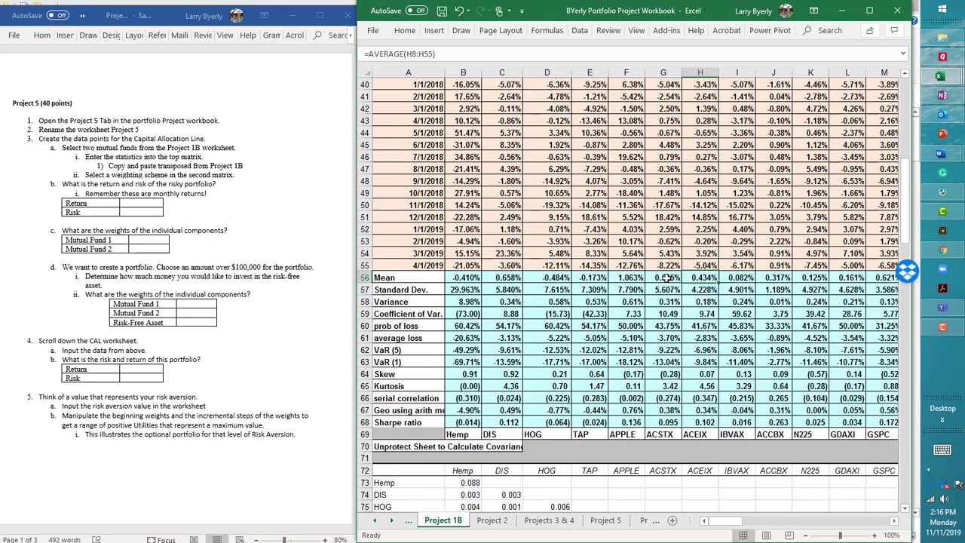
pyautogui.hotkey('shift', 'Down')
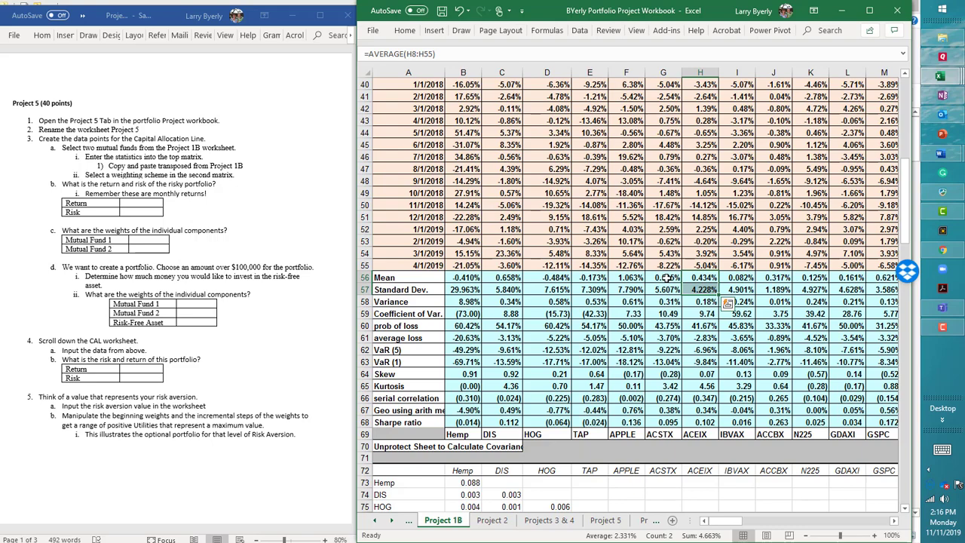
pyautogui.hotkey('shift', 'Right')
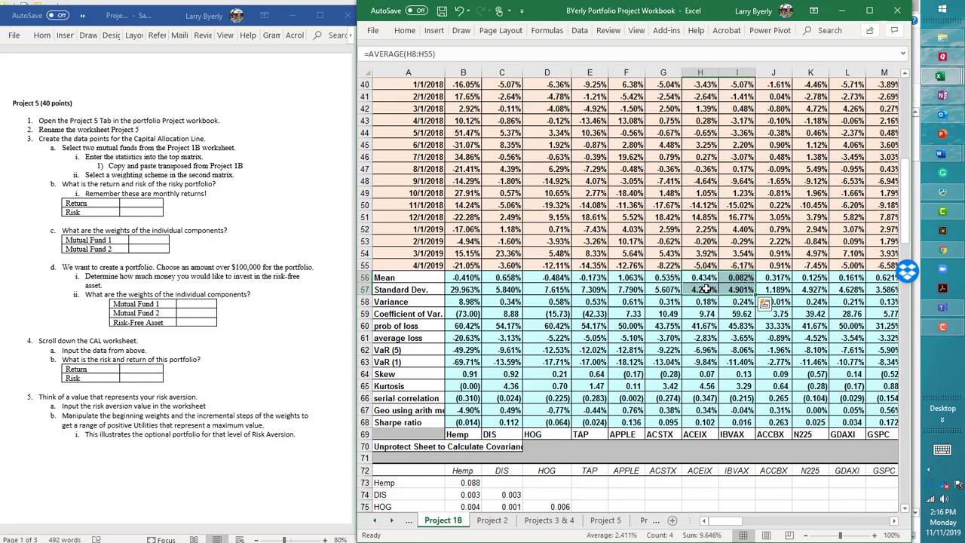
pyautogui.rightClick(706, 288)
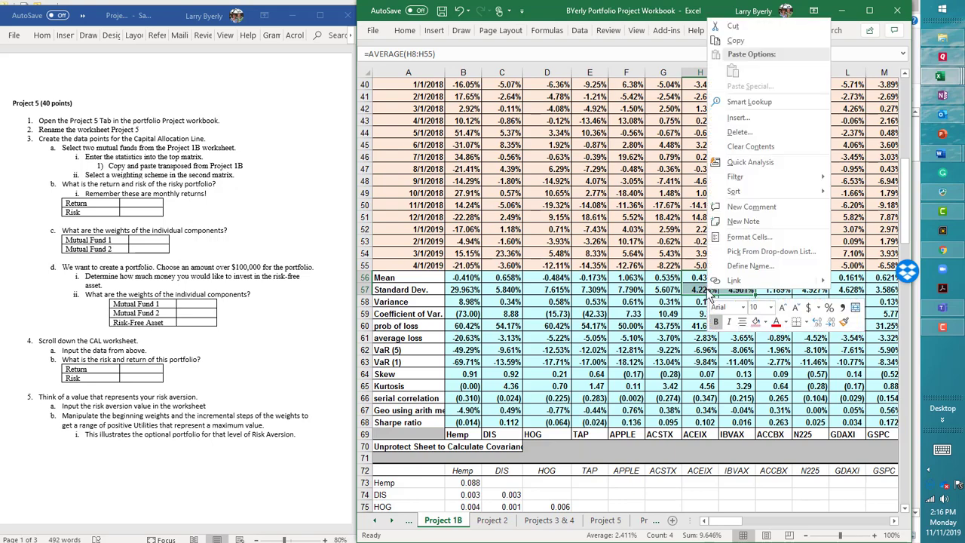
pyautogui.click(736, 41)
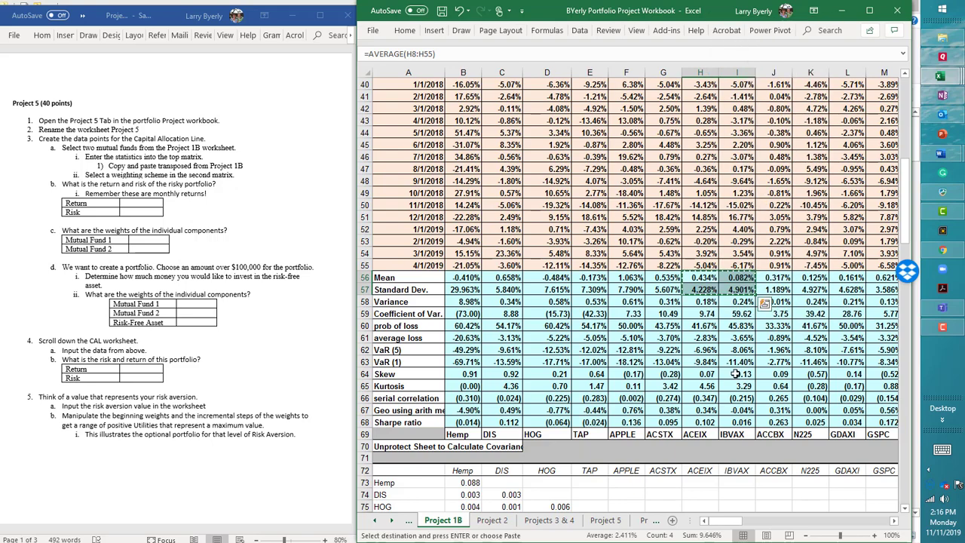
# Paste the copied statistics into the return and risk matrix on Project 5, starting at B4, as values only and transposed.
pyautogui.click(608, 520)
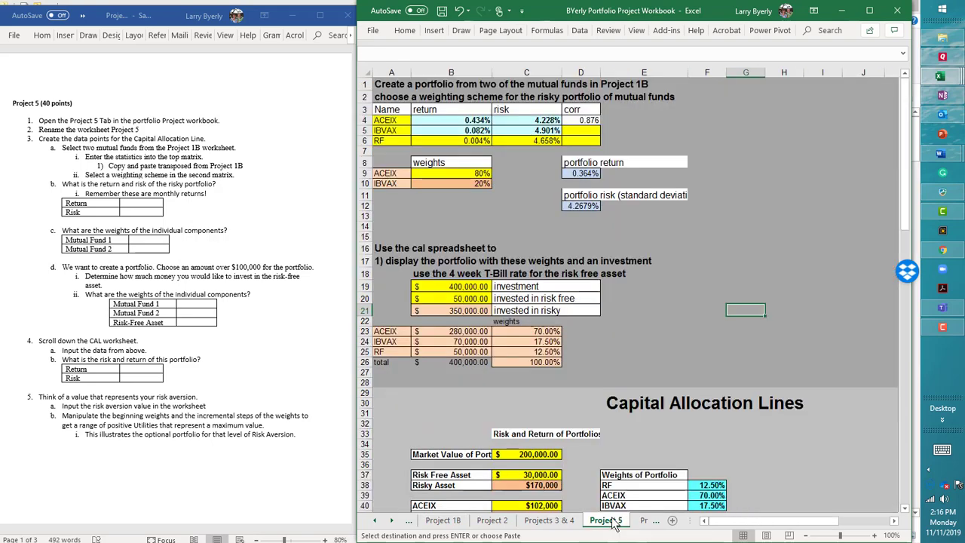
pyautogui.click(448, 120)
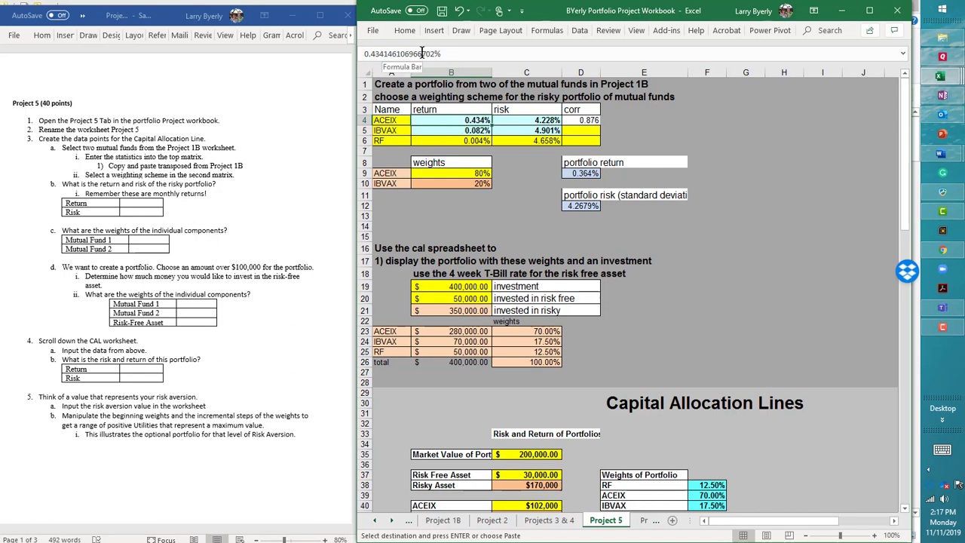
pyautogui.rightClick(455, 123)
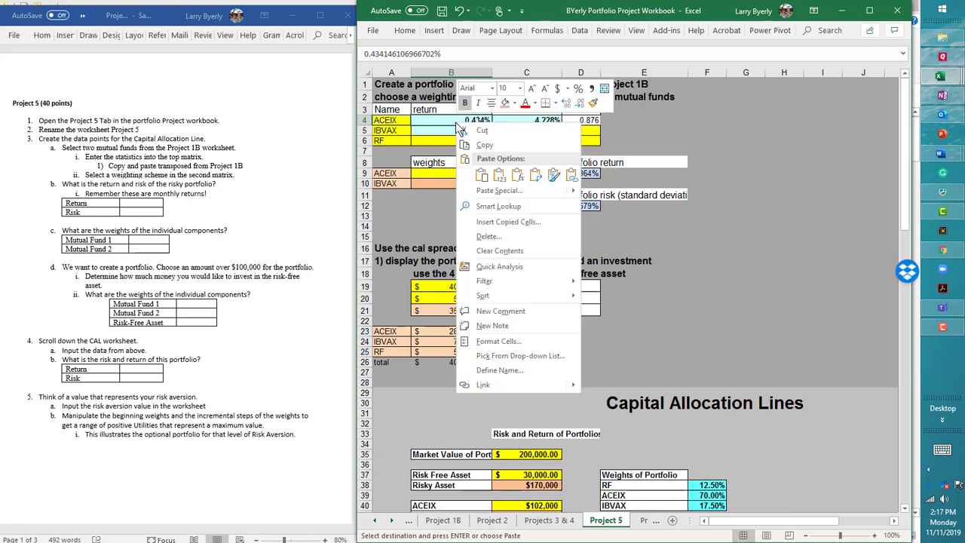
pyautogui.click(499, 190)
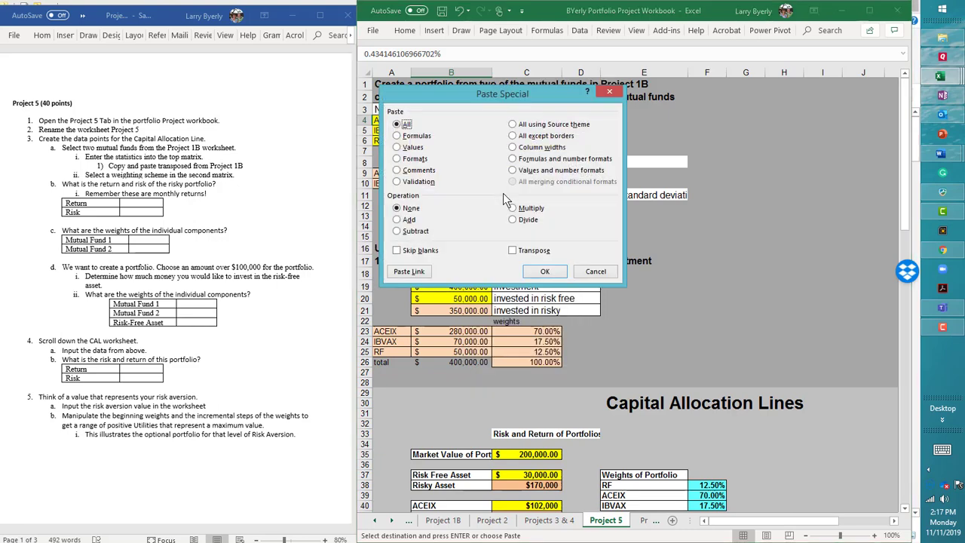
pyautogui.click(399, 148)
pyautogui.click(511, 253)
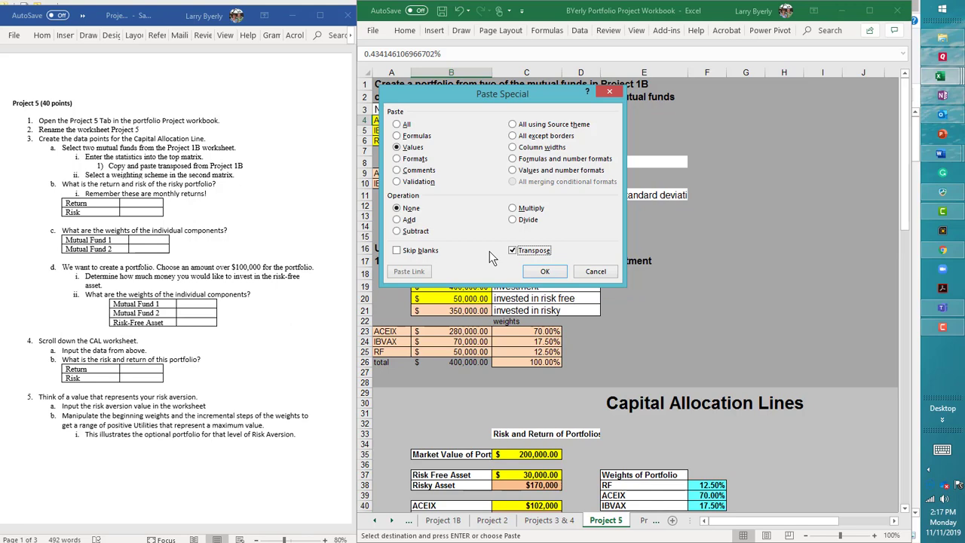
pyautogui.click(546, 272)
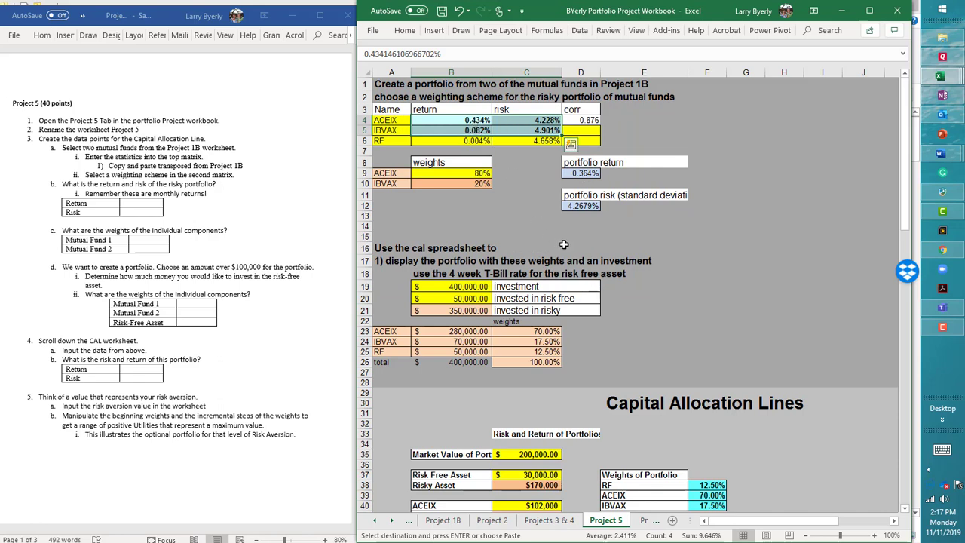
# Copy the ACEIX and IBVAX ticker names from cells H69:I69 of the Project 1B worksheet.
pyautogui.click(386, 121)
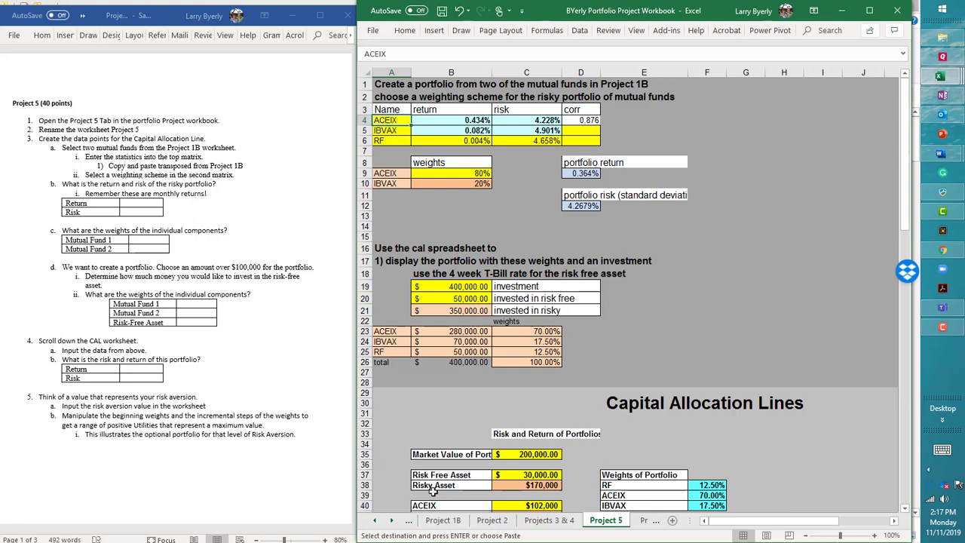
pyautogui.click(450, 522)
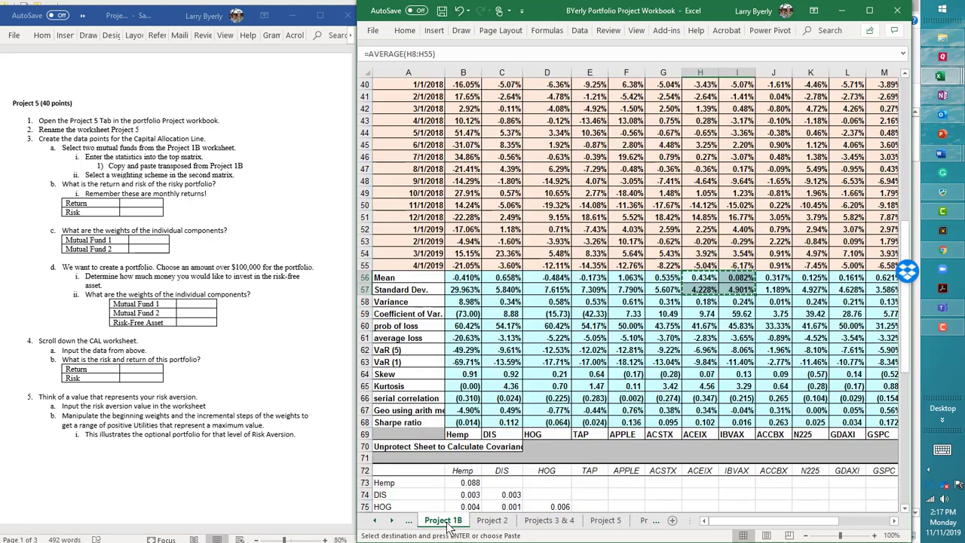
pyautogui.click(695, 434)
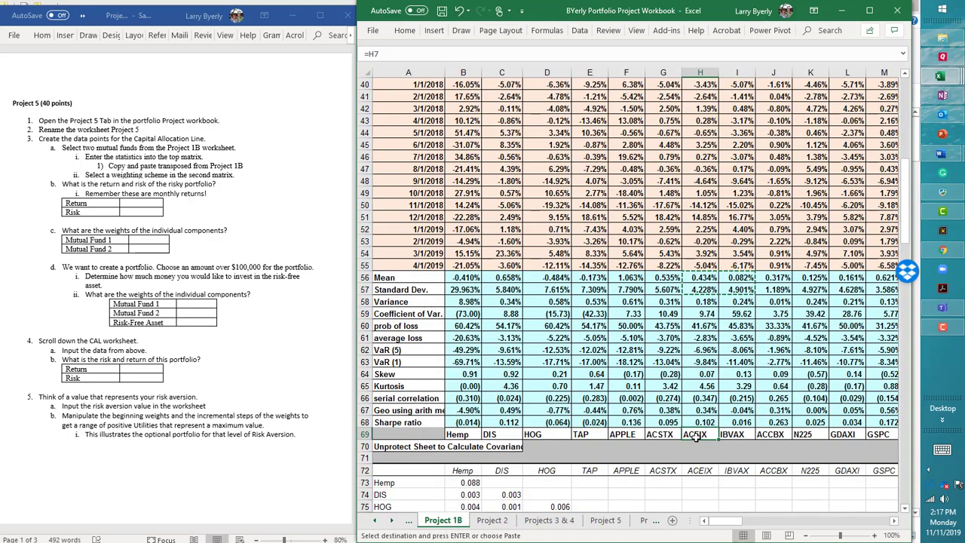
pyautogui.moveTo(695, 437); pyautogui.dragTo(732, 436)
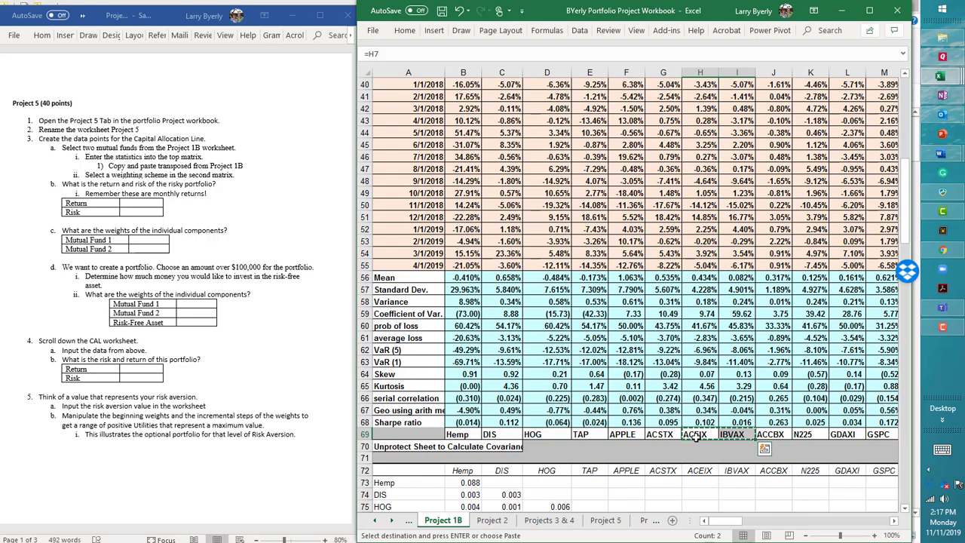
# Try to paste the copied ticker names transposed, with the All option, into the Project 5 Name column starting at A4.
pyautogui.click(605, 520)
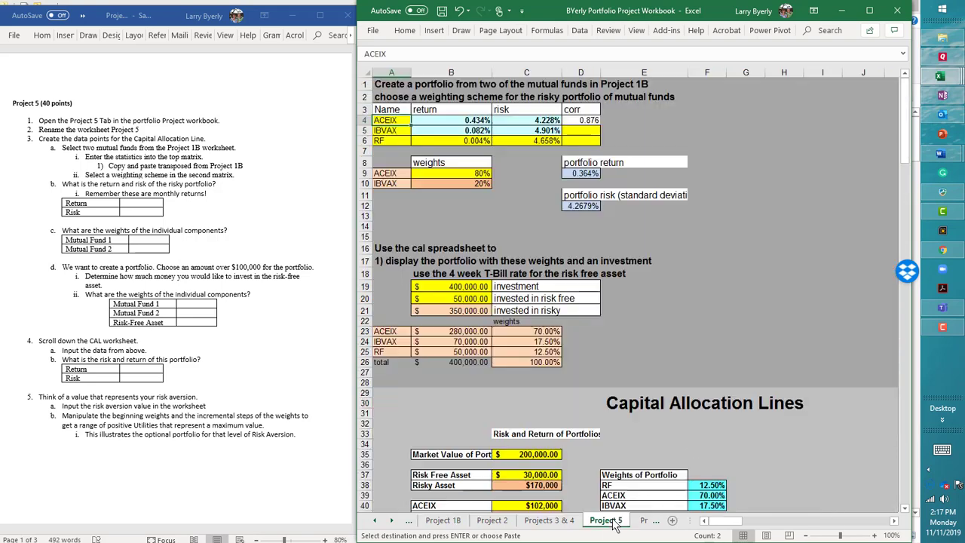
pyautogui.rightClick(384, 119)
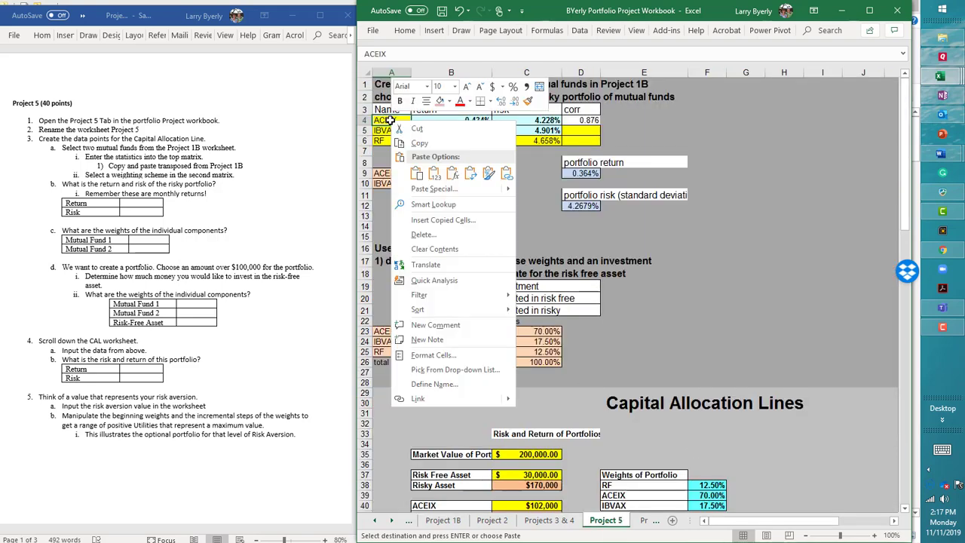
pyautogui.click(438, 190)
pyautogui.click(448, 248)
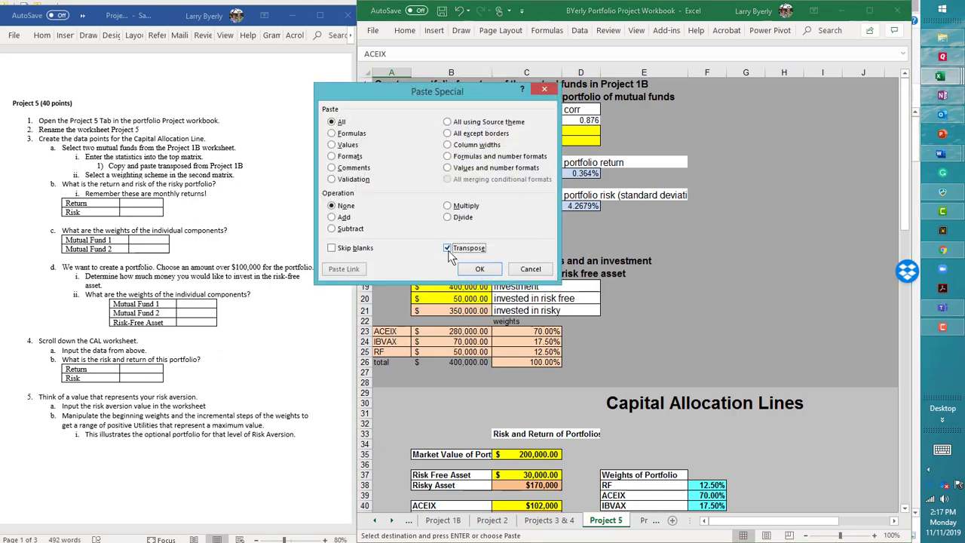
pyautogui.click(479, 268)
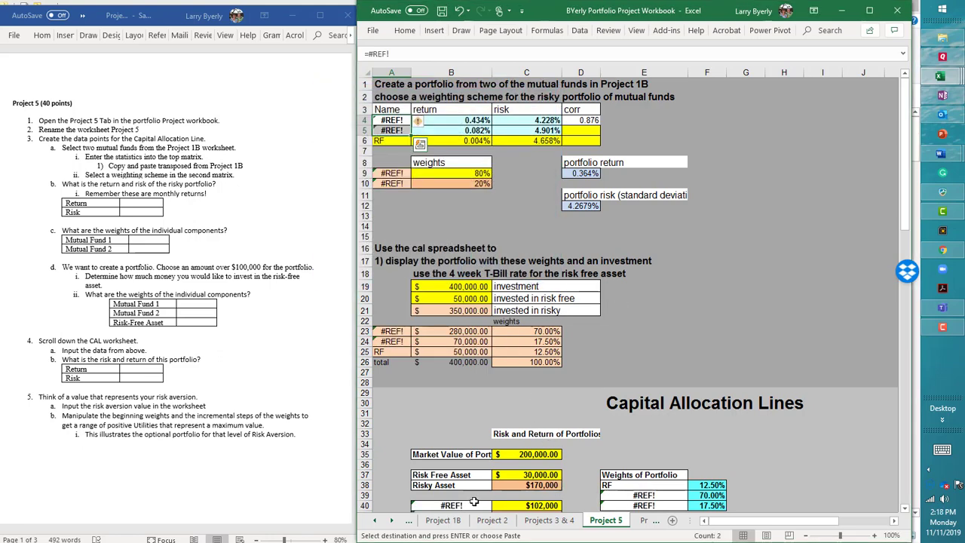
pyautogui.click(586, 120)
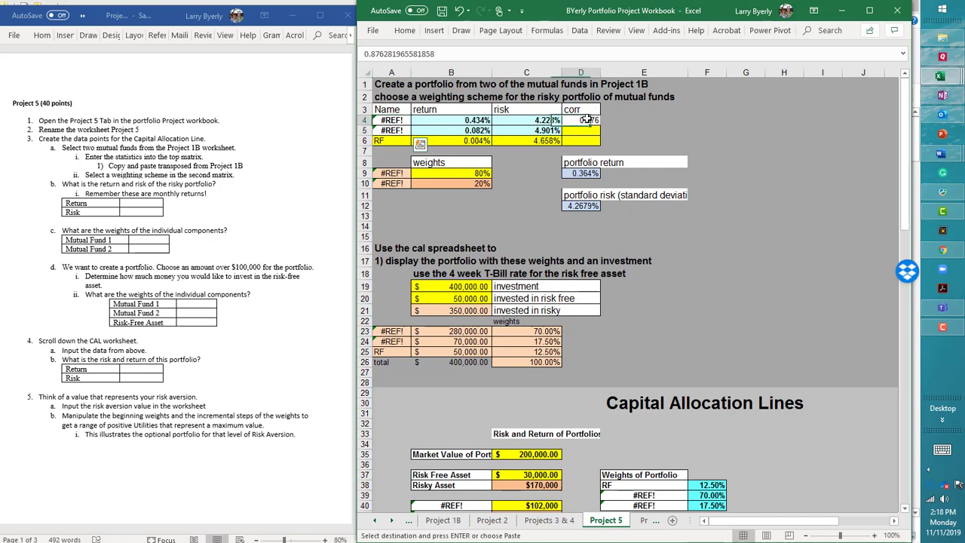
pyautogui.rightClick(586, 120)
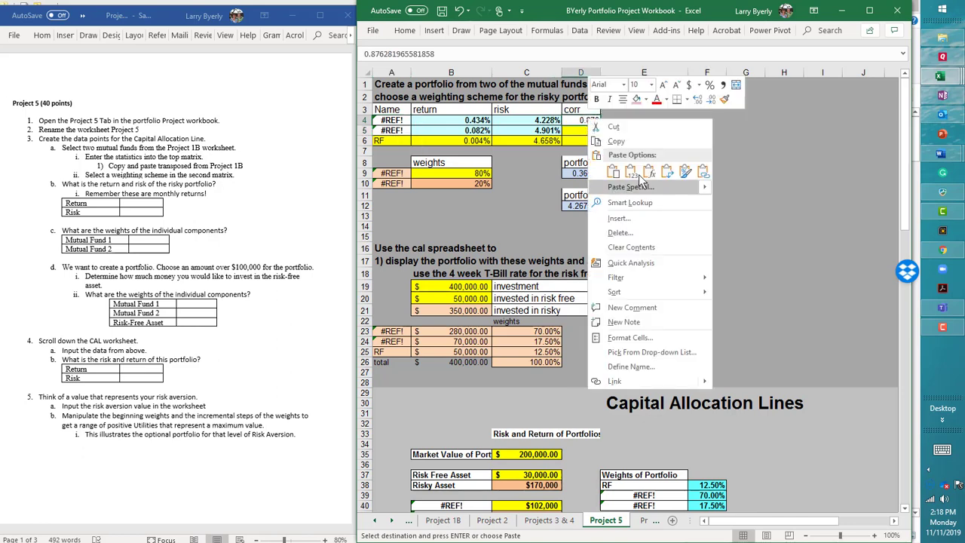
pyautogui.press('Escape')
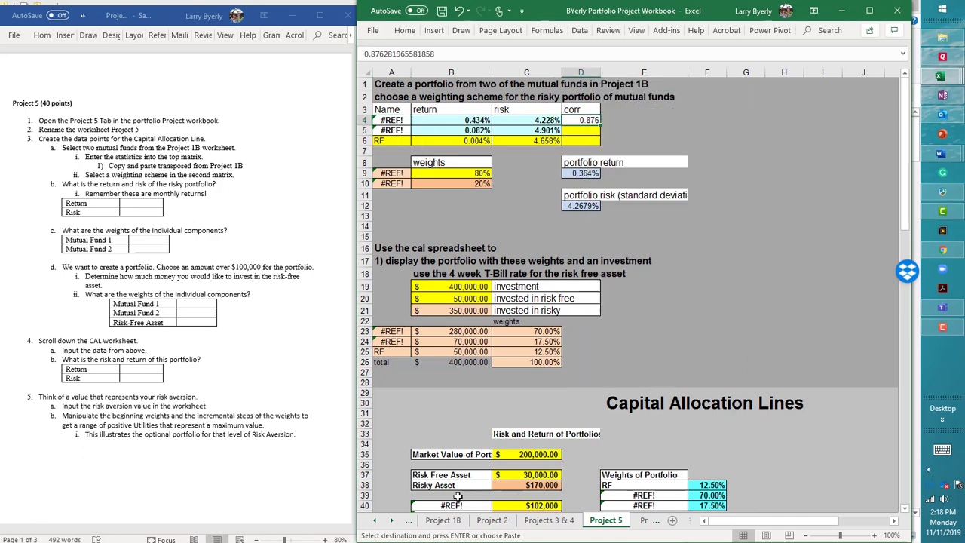
# Copy the correlation between ACEIX and IBVAX, cell H104, from the Correlation matrix on the Project 1B worksheet.
pyautogui.click(444, 520)
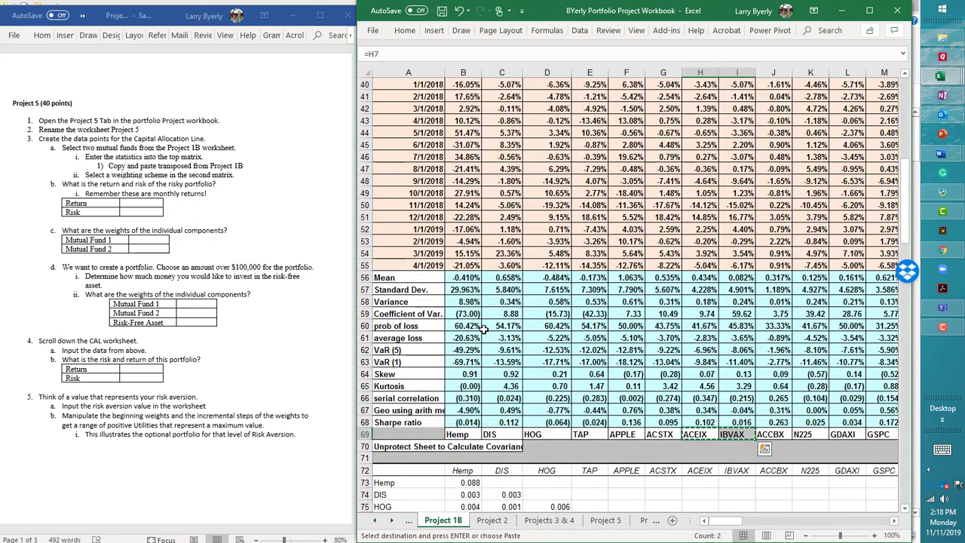
pyautogui.scroll(-14, 482, 329)
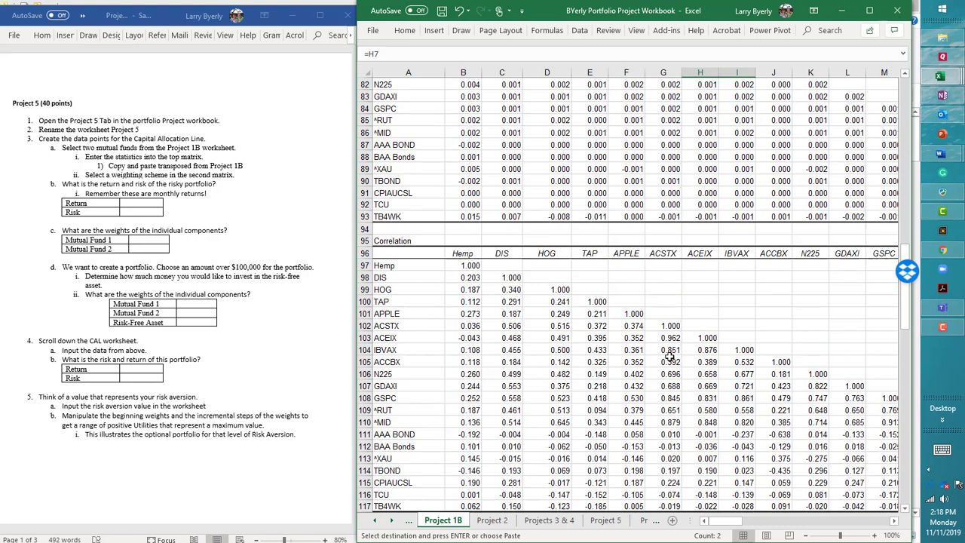
pyautogui.click(713, 352)
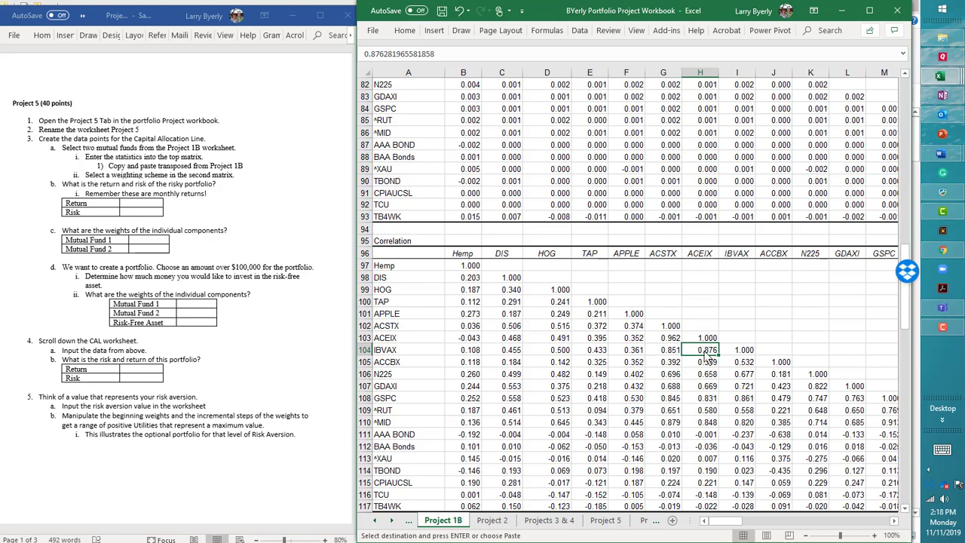
pyautogui.rightClick(706, 353)
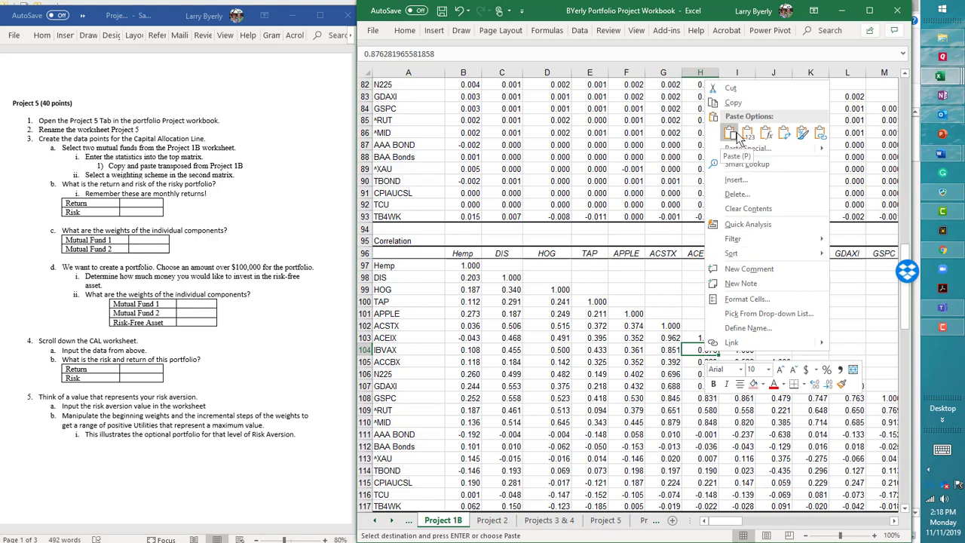
pyautogui.click(730, 103)
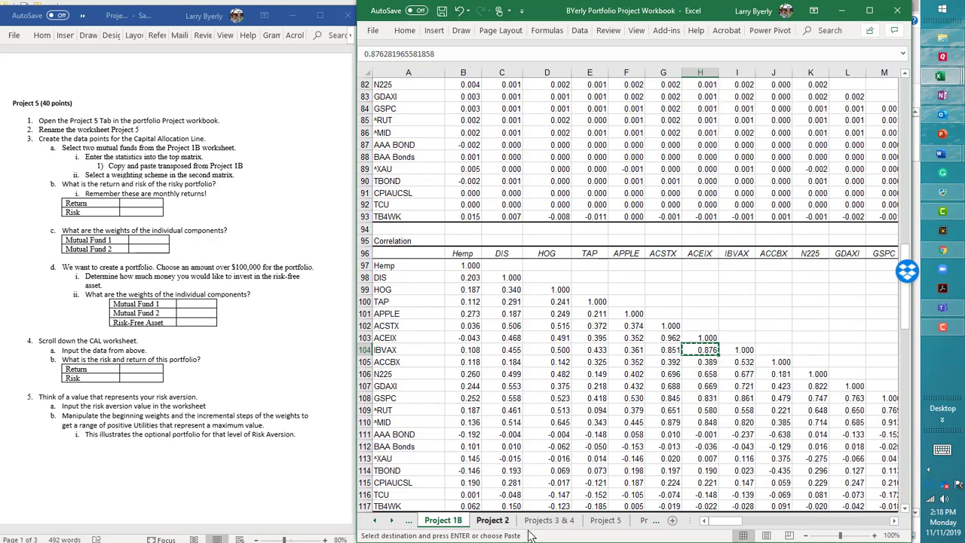
# Return to the Project 5 worksheet and copy the corr value in cell D4.
pyautogui.click(606, 520)
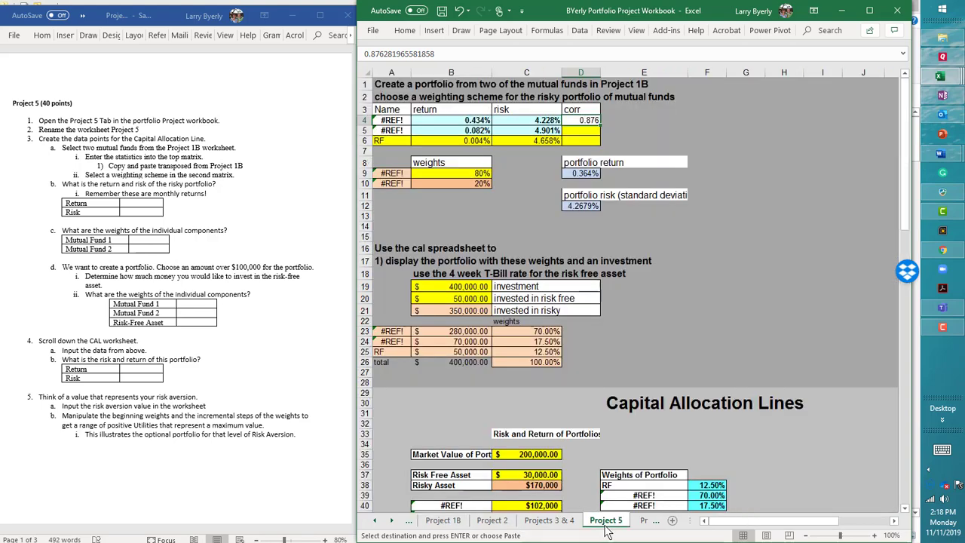
pyautogui.rightClick(587, 121)
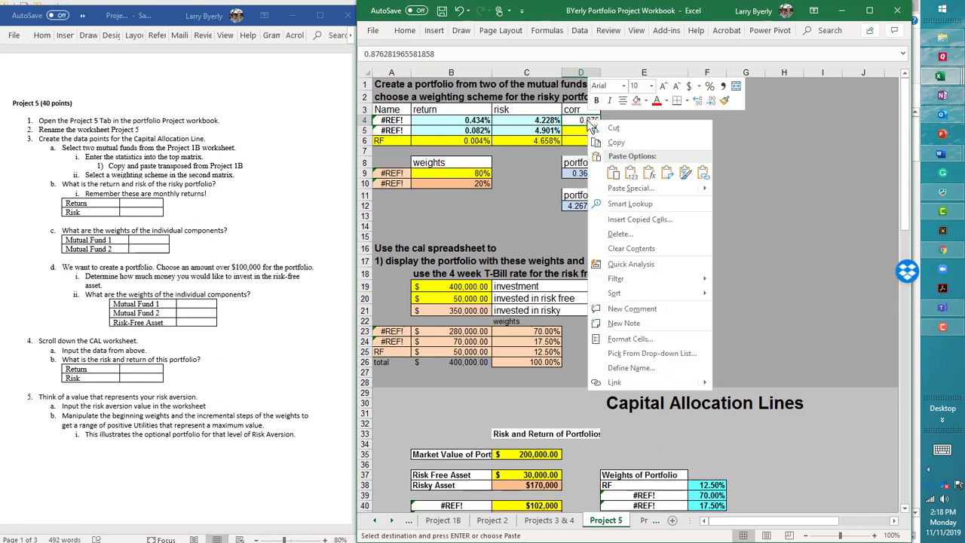
pyautogui.click(616, 144)
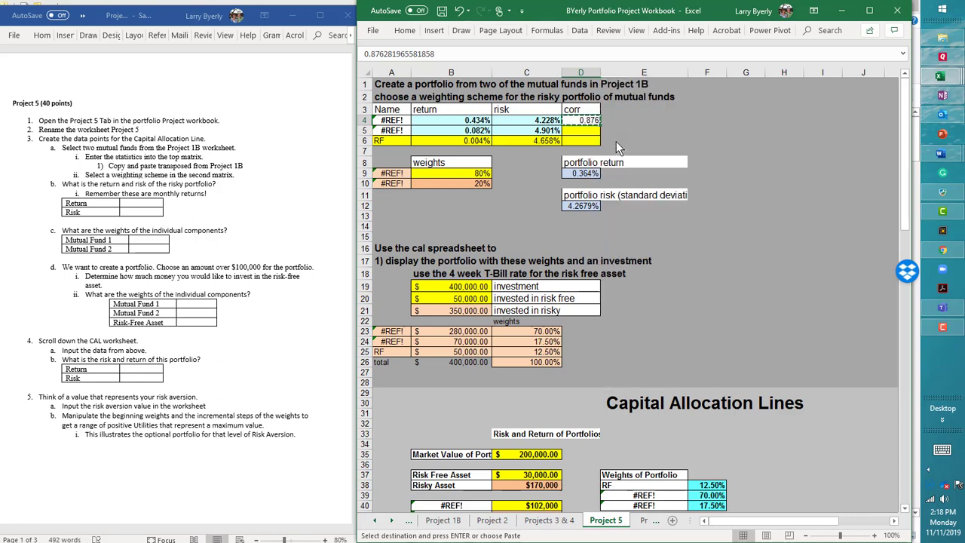
pyautogui.click(588, 132)
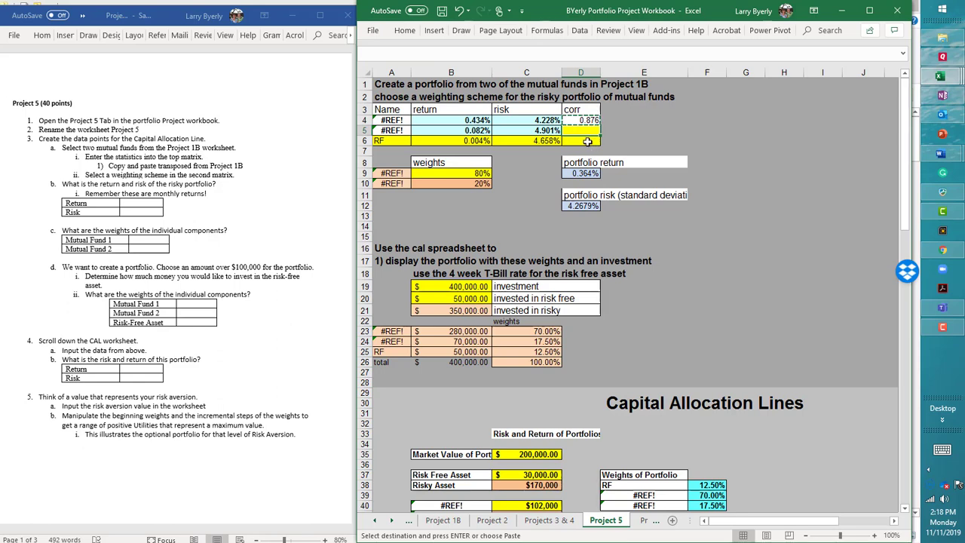
pyautogui.moveTo(590, 120); pyautogui.dragTo(591, 139)
pyautogui.click(590, 139)
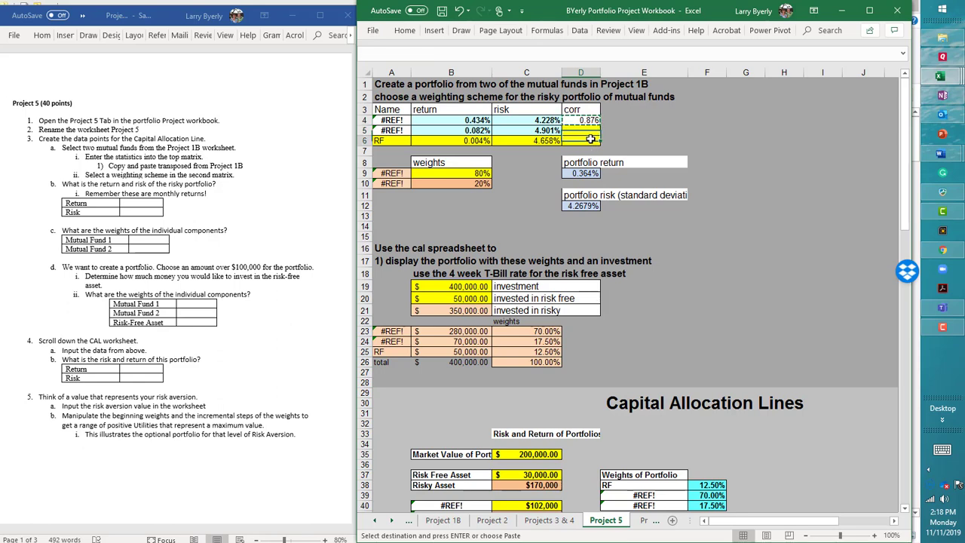
pyautogui.click(587, 120)
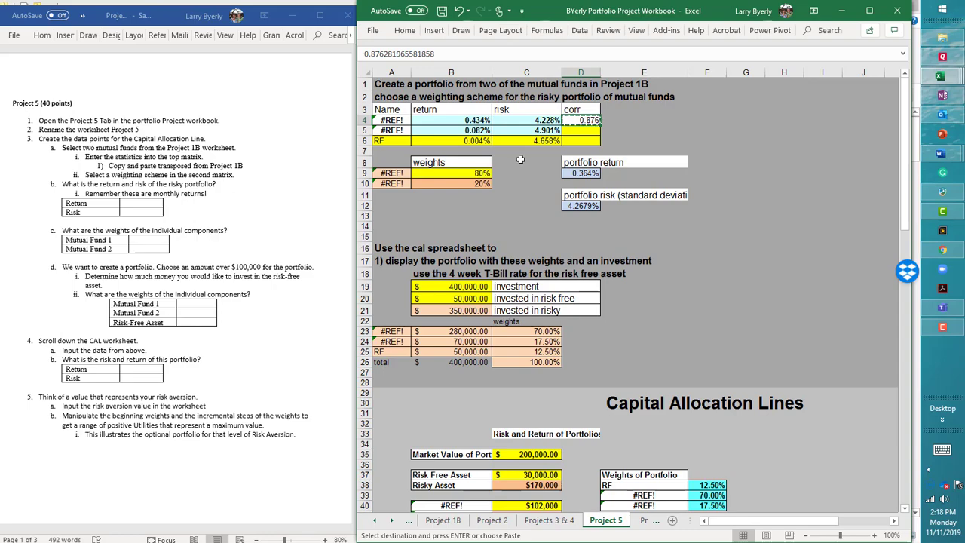
# Copy the Mean and Standard Dev. values of TBOND, cells S56:S57, from the Project 1B worksheet.
pyautogui.click(439, 521)
pyautogui.scroll(10, 612, 343)
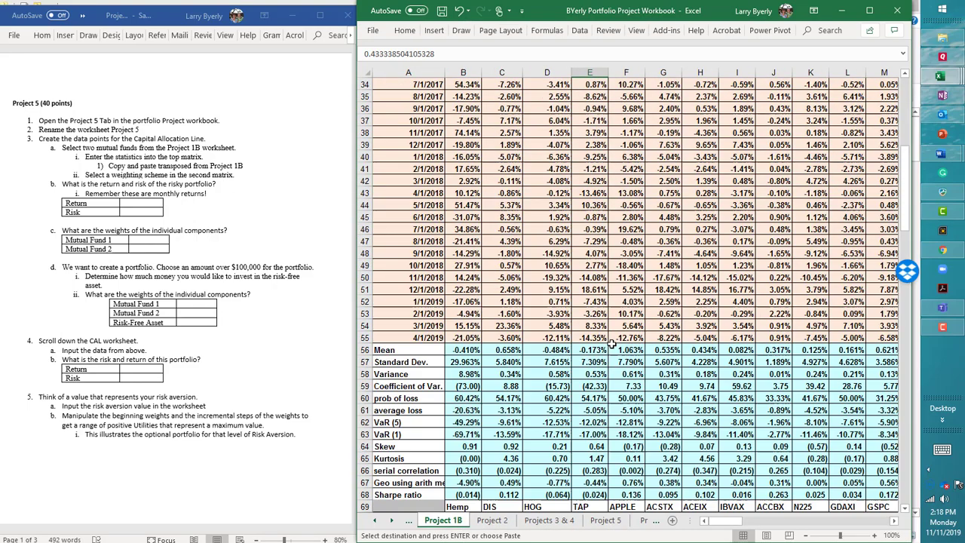
pyautogui.scroll(-3, 612, 343)
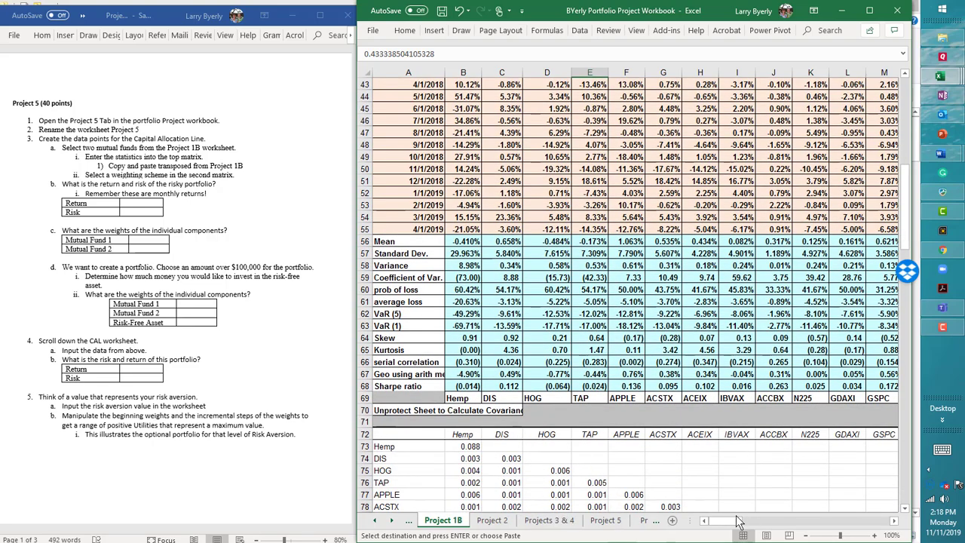
pyautogui.moveTo(737, 520); pyautogui.dragTo(765, 527)
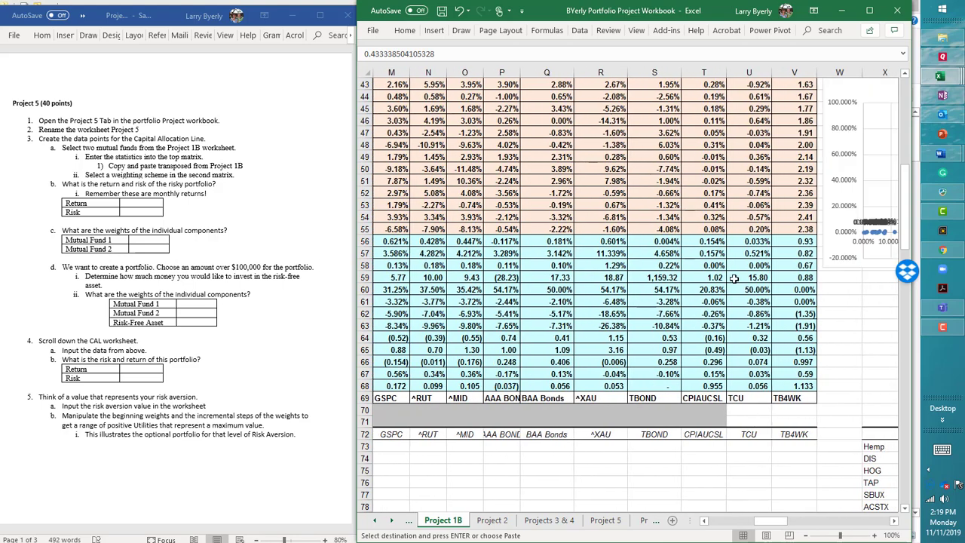
pyautogui.click(661, 240)
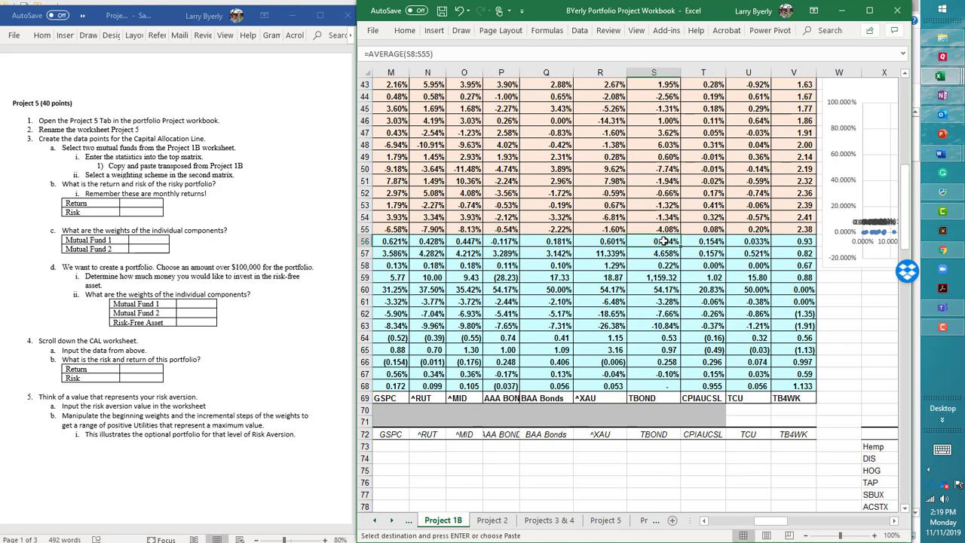
pyautogui.hotkey('ctrl', 'v')
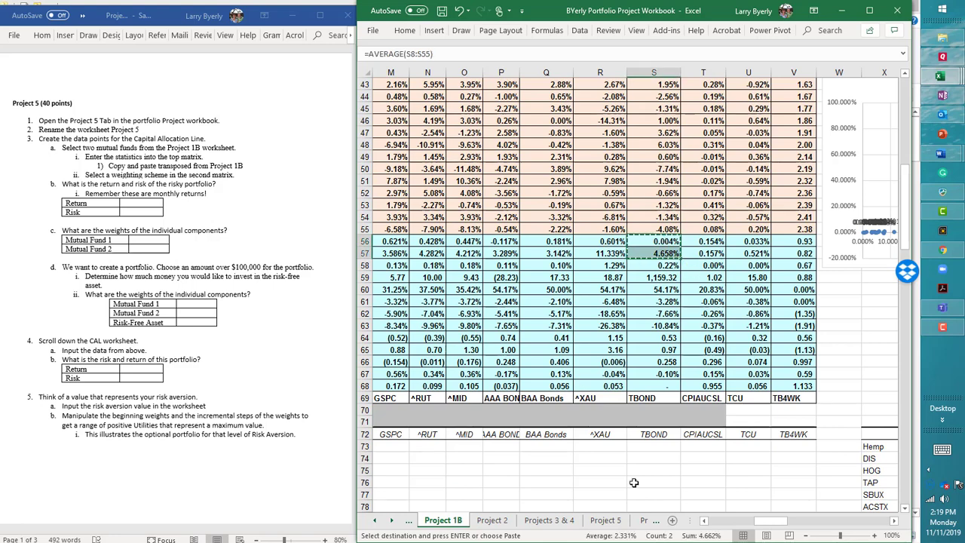
# Paste the copied TBOND statistics into the RF row on Project 5, starting at B6, as values only and transposed.
pyautogui.click(605, 520)
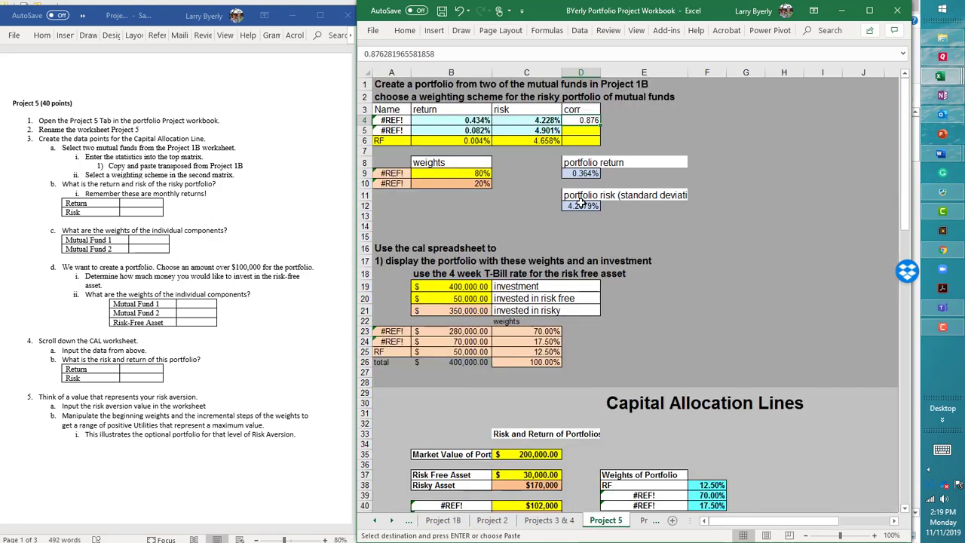
pyautogui.click(467, 141)
pyautogui.rightClick(467, 140)
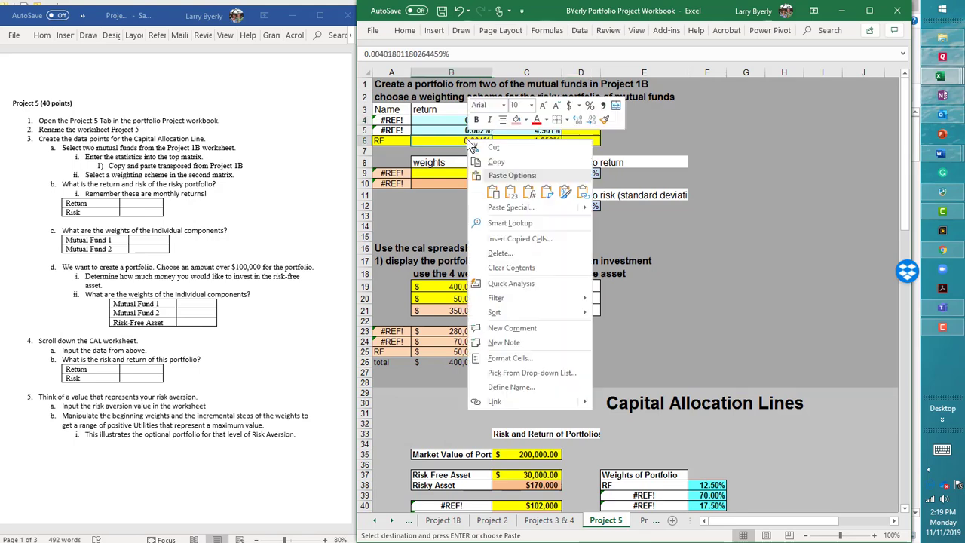
pyautogui.click(503, 207)
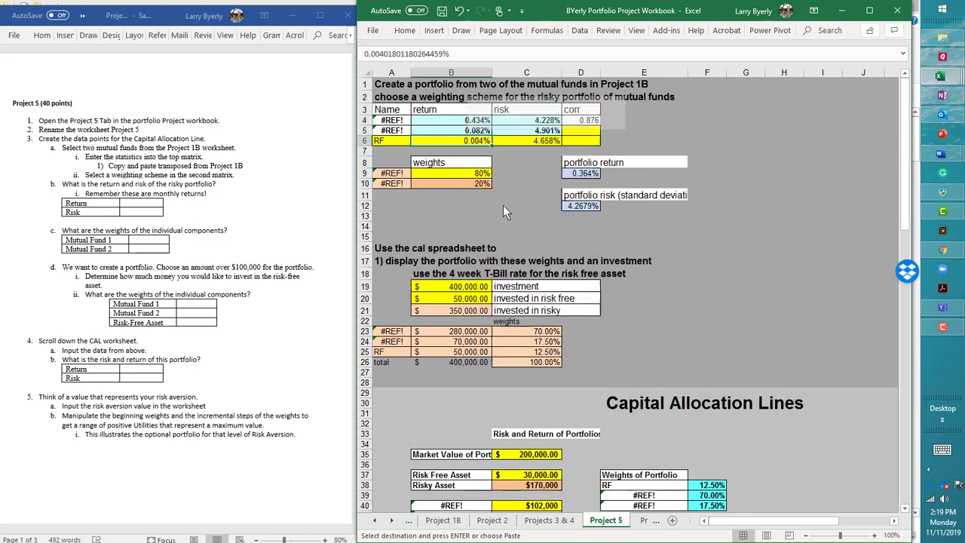
pyautogui.click(512, 262)
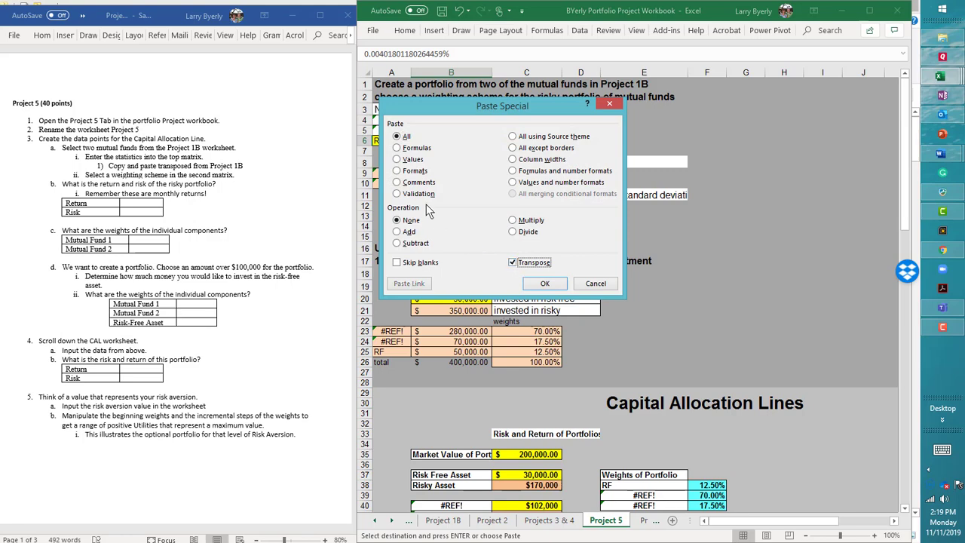
pyautogui.click(396, 159)
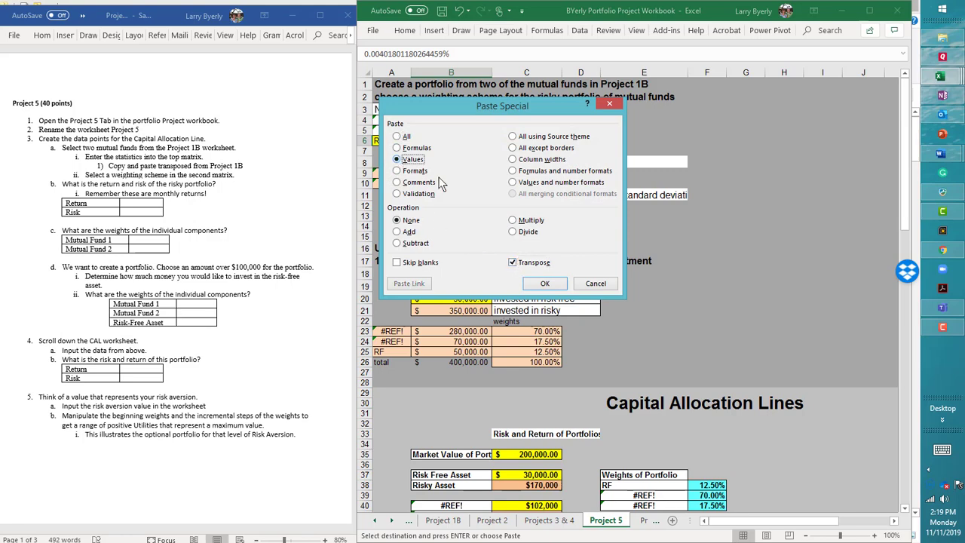
pyautogui.click(545, 282)
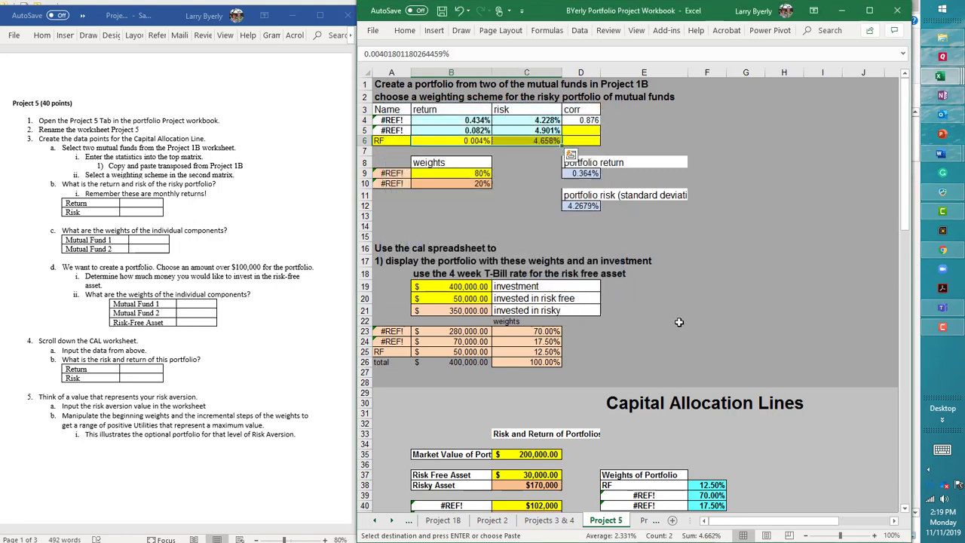
# Copy the ACEIX and IBVAX ticker names again from cells H69:I69 of the Project 1B worksheet.
pyautogui.click(464, 129)
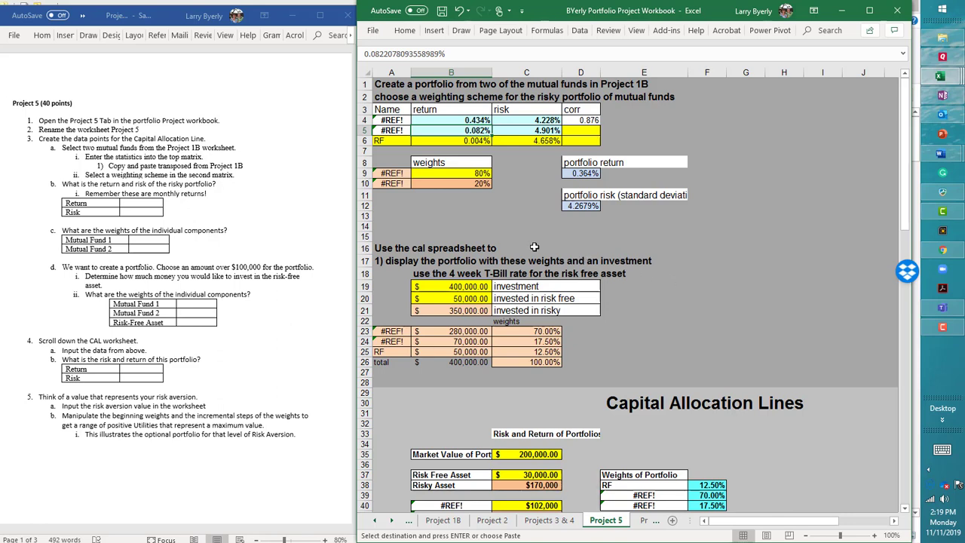
pyautogui.click(391, 121)
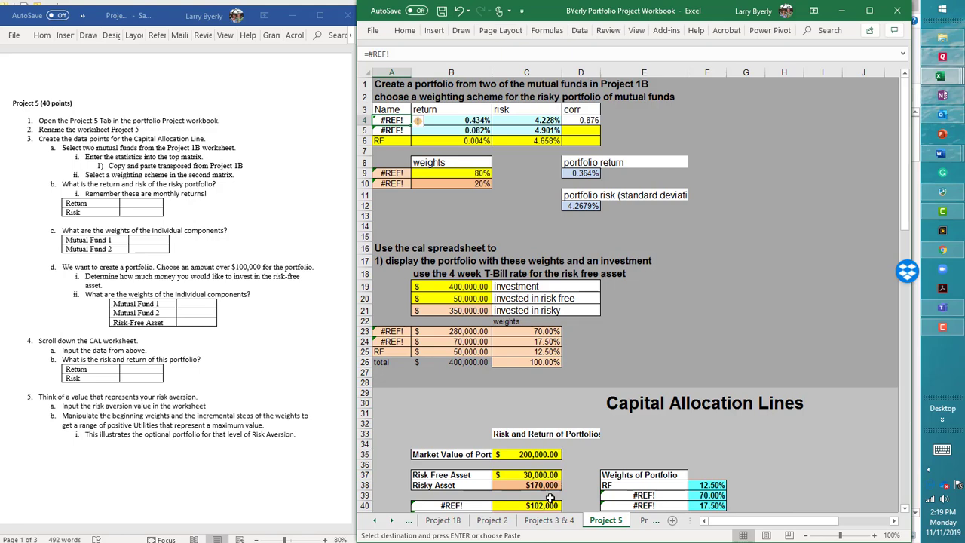
pyautogui.click(442, 520)
pyautogui.scroll(-3, 644, 254)
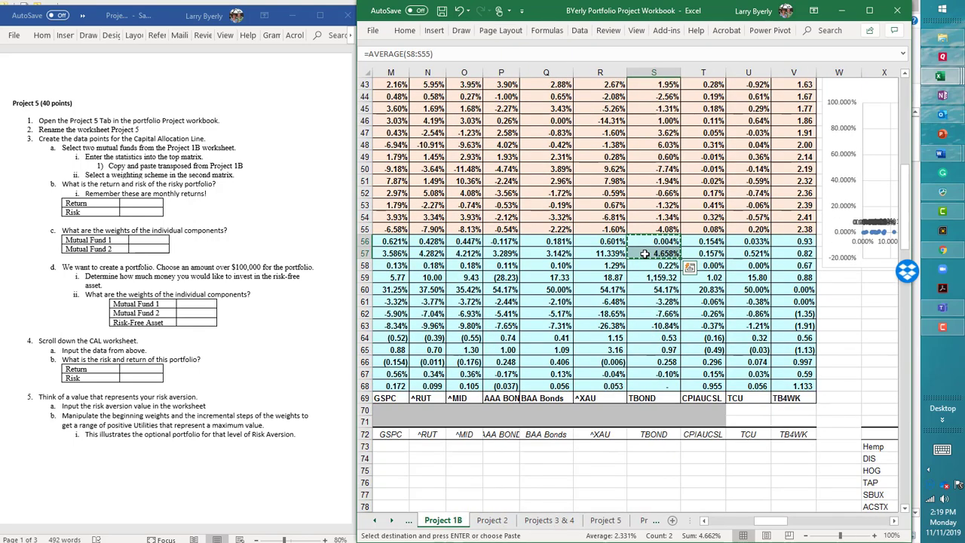
pyautogui.click(509, 400)
pyautogui.press('Left')
pyautogui.press('Left')
pyautogui.press('Left')
pyautogui.press('Left')
pyautogui.press('Left')
pyautogui.press('Left')
pyautogui.press('Left')
pyautogui.press('Left')
pyautogui.press('Left')
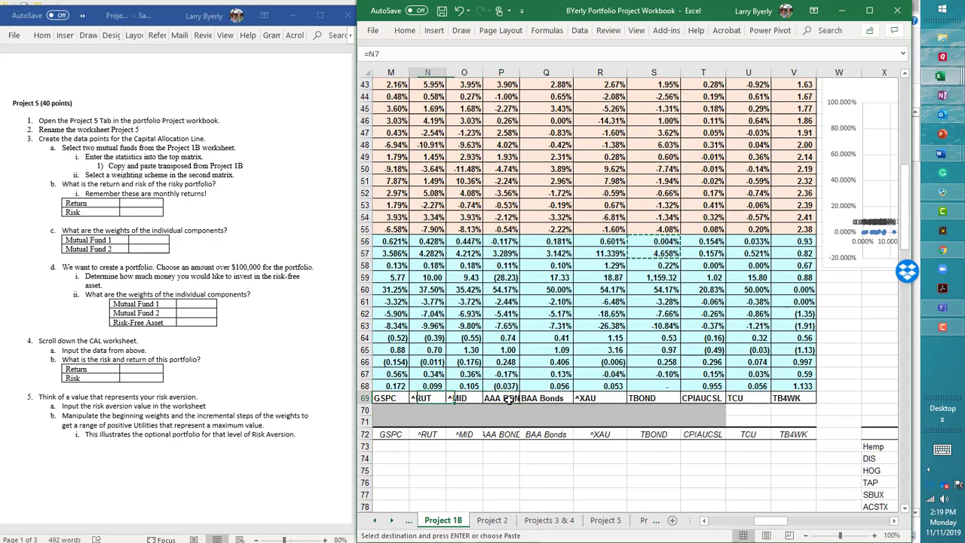
pyautogui.press('Left')
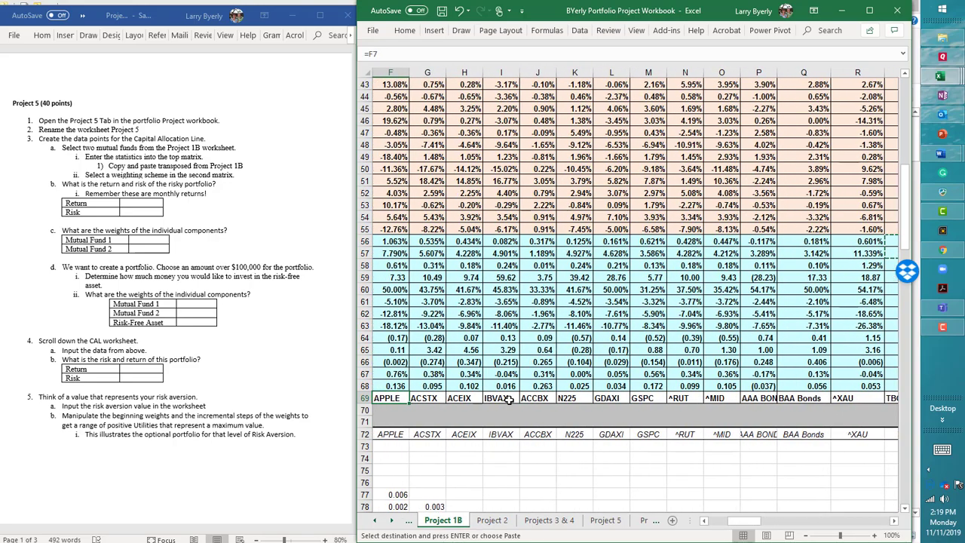
pyautogui.press('Right')
pyautogui.press('Right')
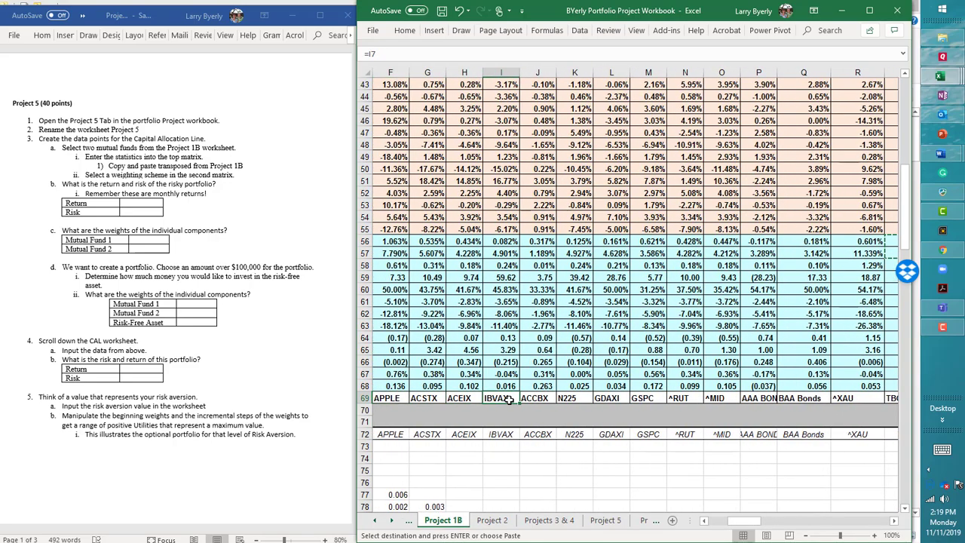
pyautogui.hotkey('shift', 'Right')
pyautogui.hotkey('ctrl', 'v')
pyautogui.hotkey('ctrl', 'c')
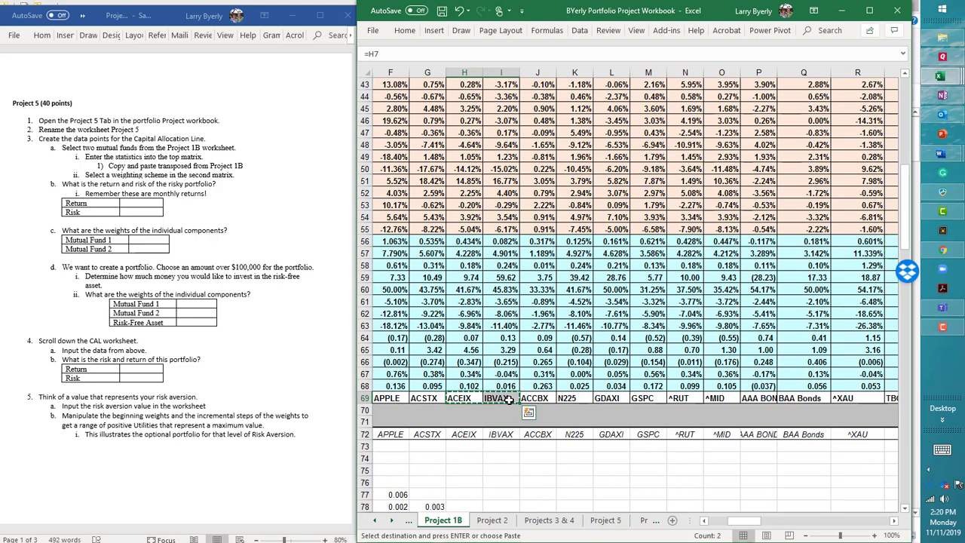
# Paste the copied ACEIX and IBVAX ticker names into the Name column on Project 5, starting at A4, as values only and transposed.
pyautogui.click(599, 520)
pyautogui.click(390, 117)
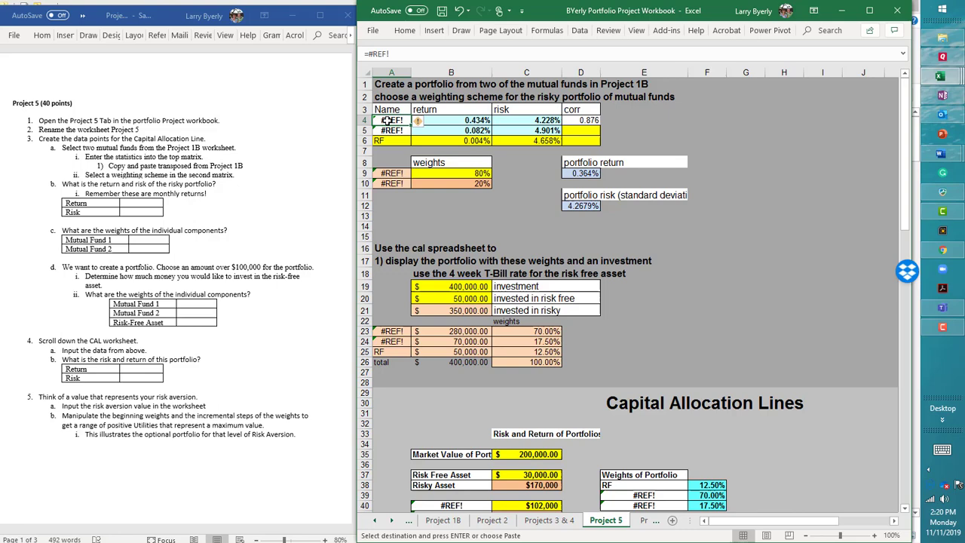
pyautogui.rightClick(389, 120)
pyautogui.click(433, 192)
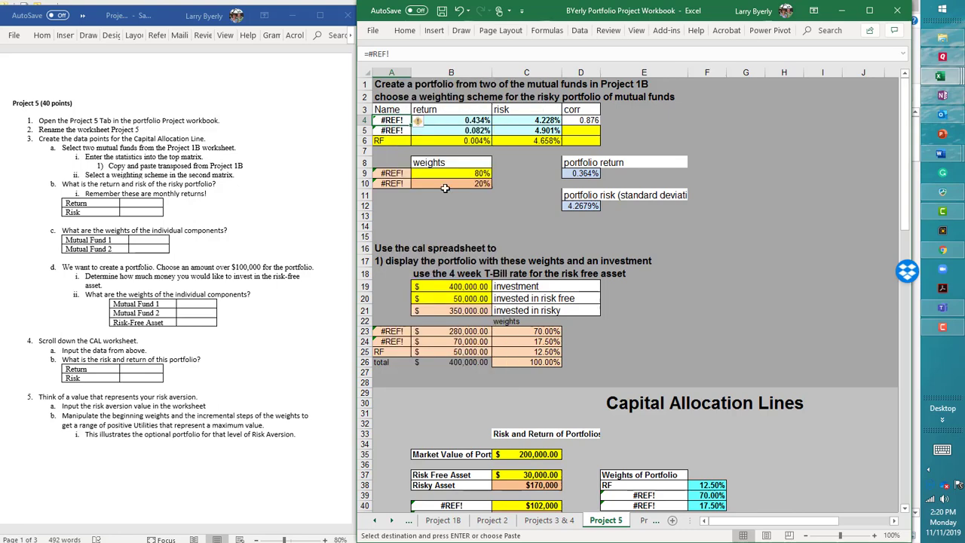
pyautogui.click(326, 148)
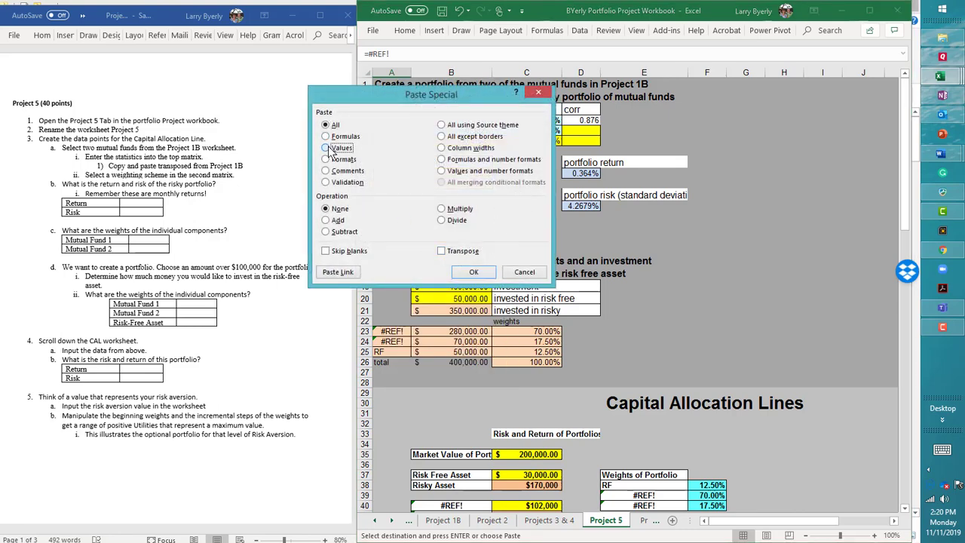
pyautogui.click(442, 251)
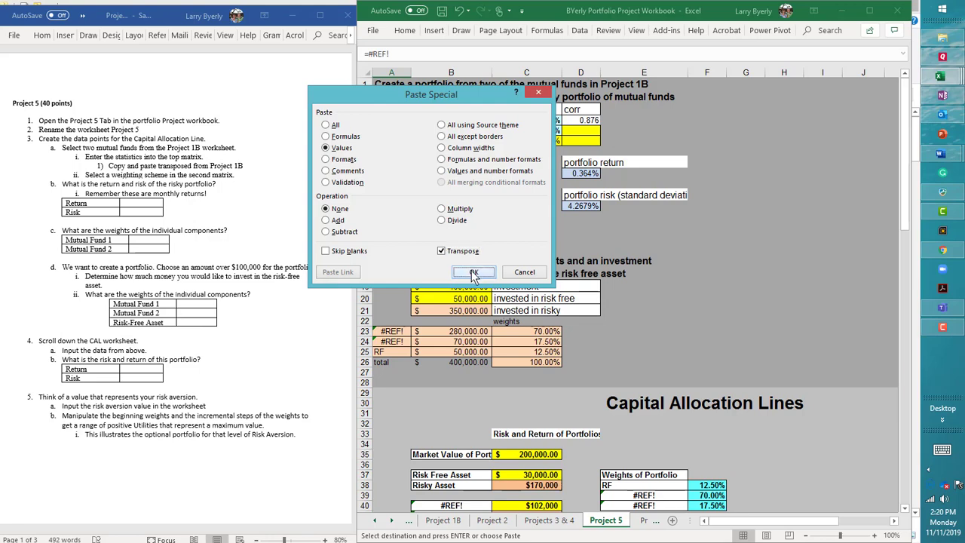
pyautogui.click(473, 271)
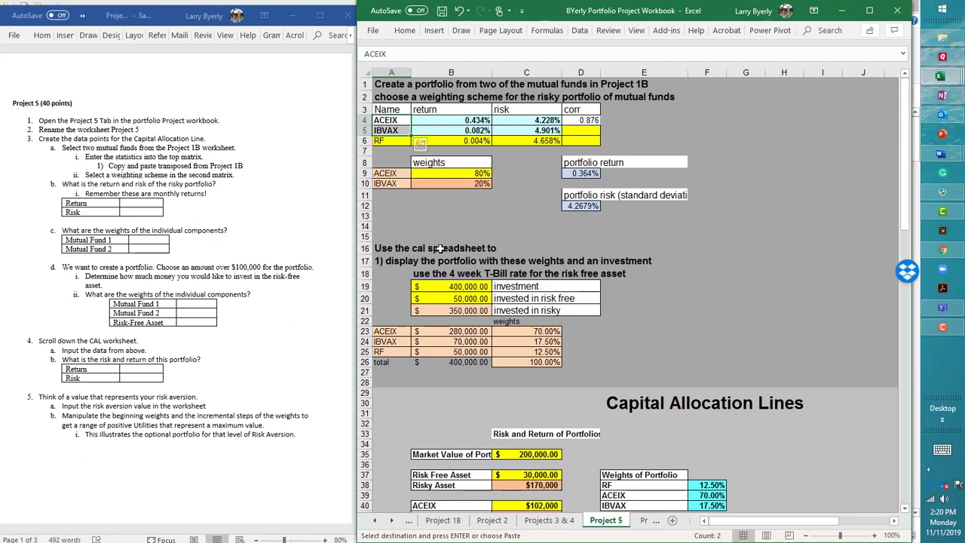
# Set the ACEIX weight in B9 to 75% and inspect the portfolio risk formula in D12.
pyautogui.click(477, 174)
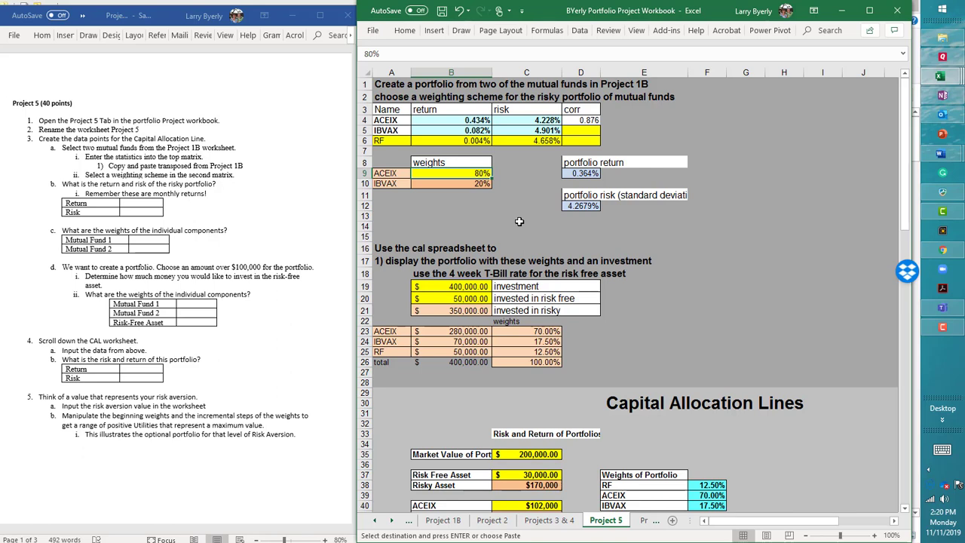
pyautogui.write('75')
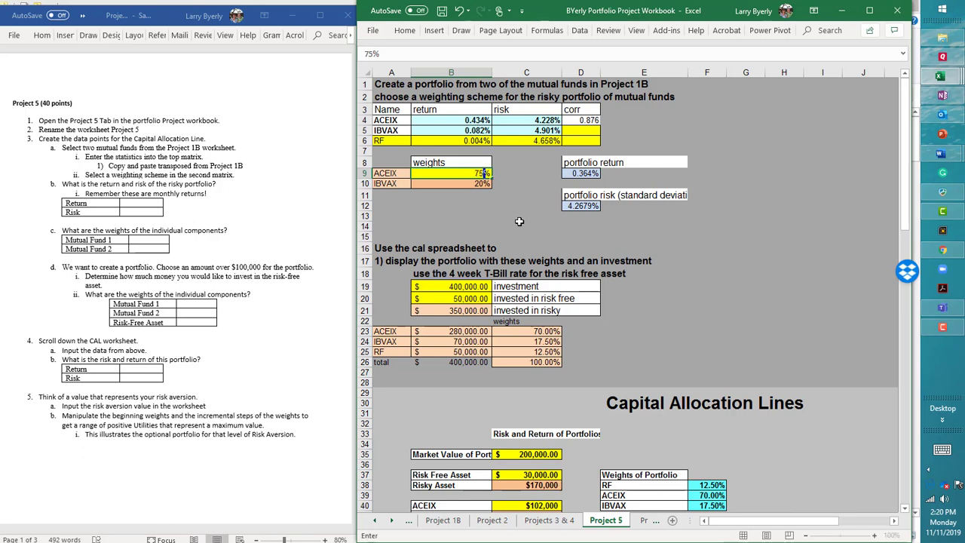
pyautogui.press('Return')
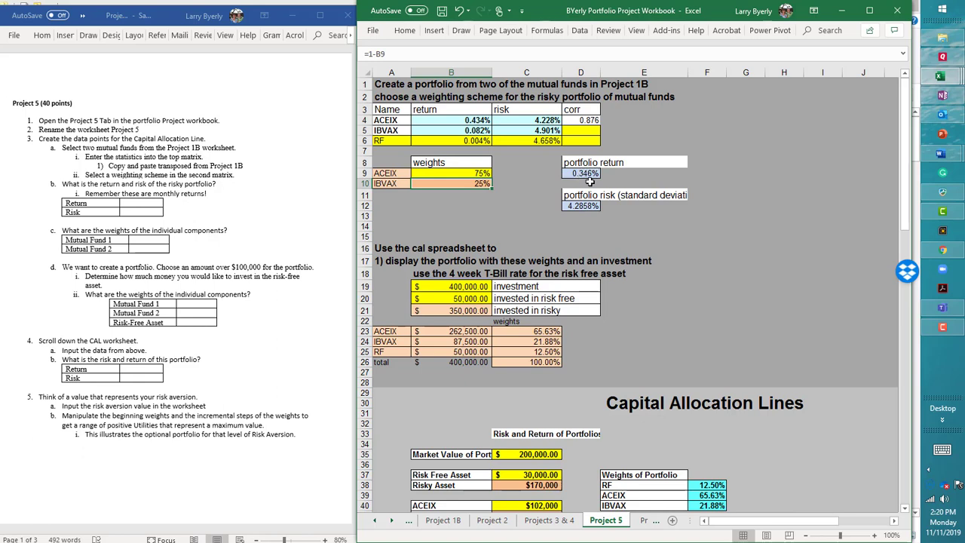
pyautogui.click(591, 207)
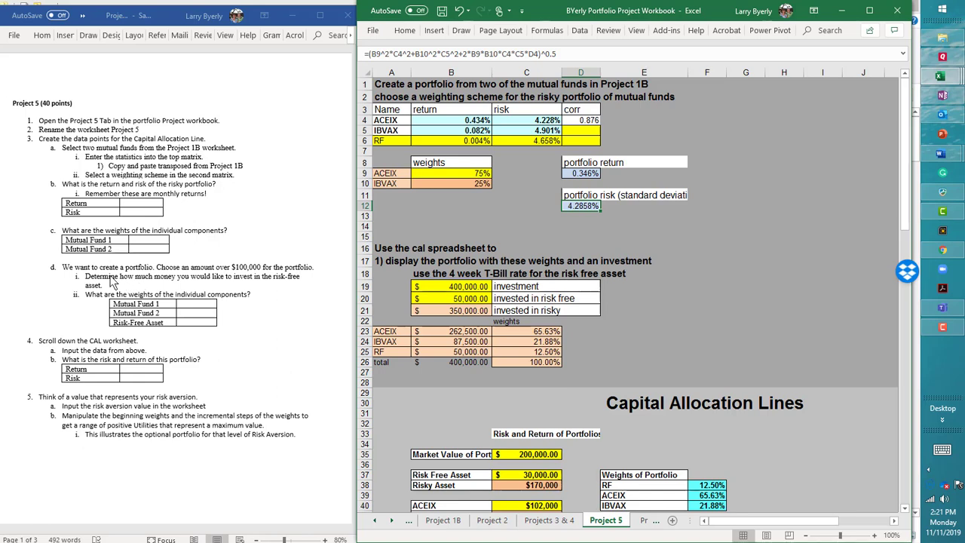
pyautogui.click(646, 340)
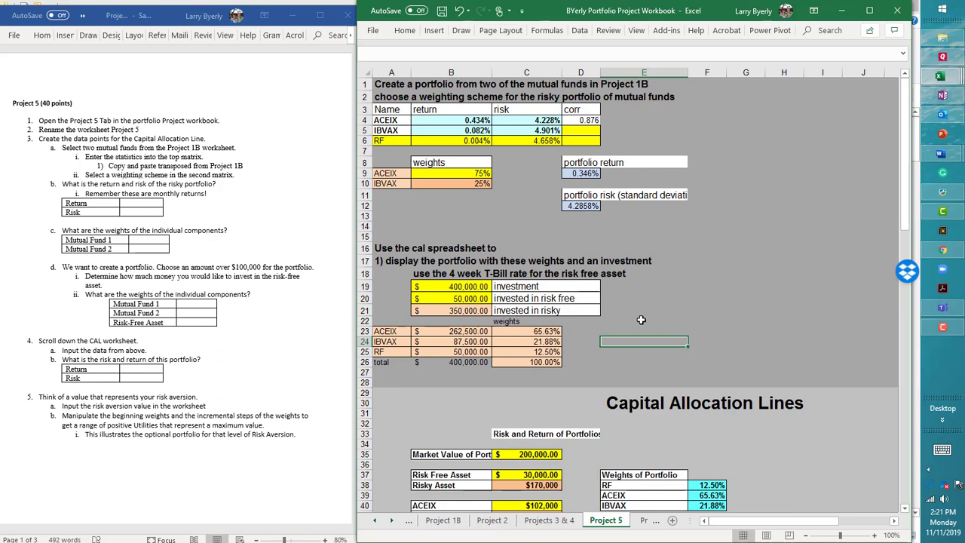
# Set the total investment in B19 to 350000 and the amount invested in risk free in B20 to 25000.
pyautogui.click(468, 287)
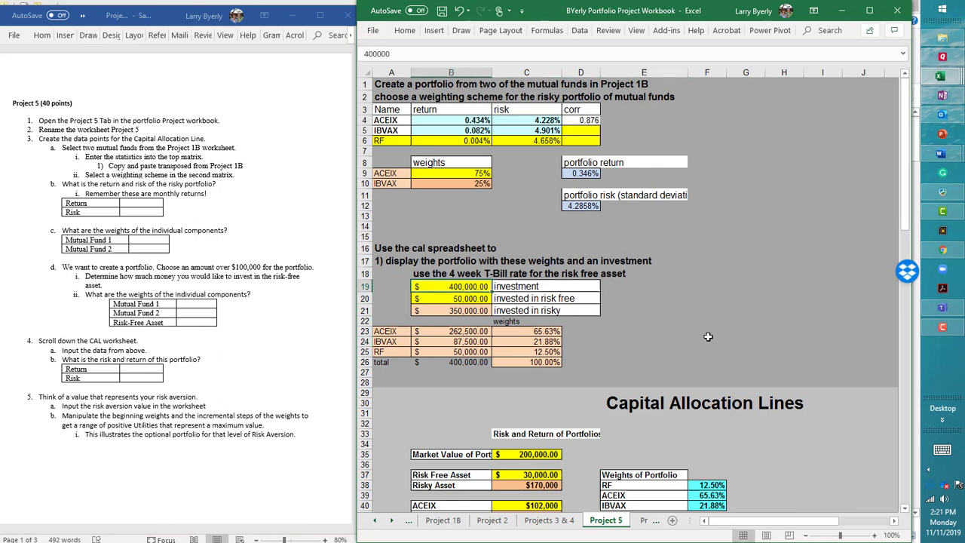
pyautogui.write('350000')
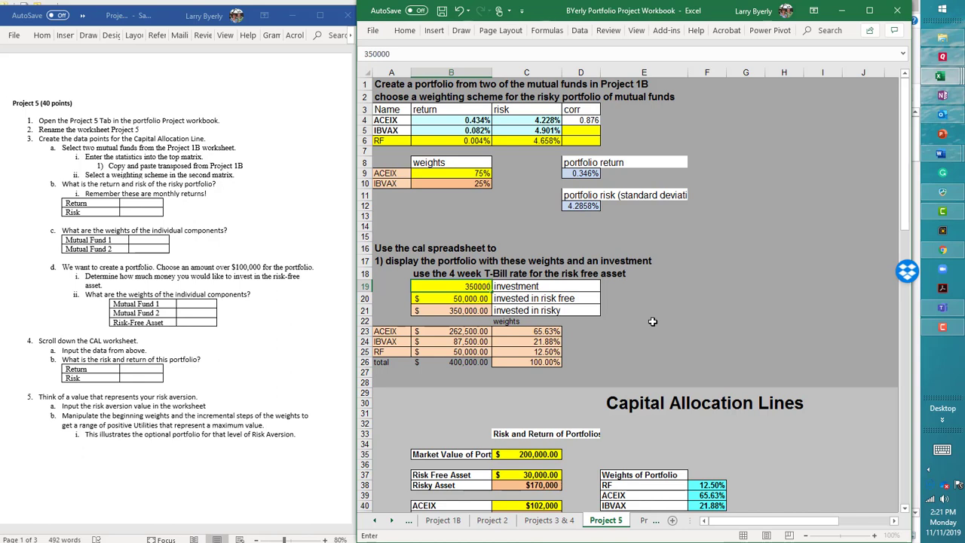
pyautogui.press('Return')
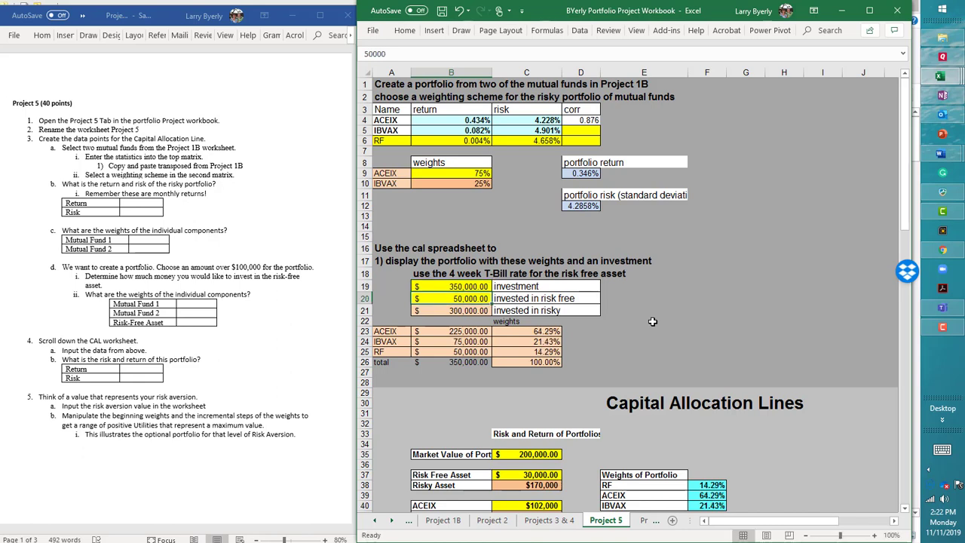
pyautogui.write('25000')
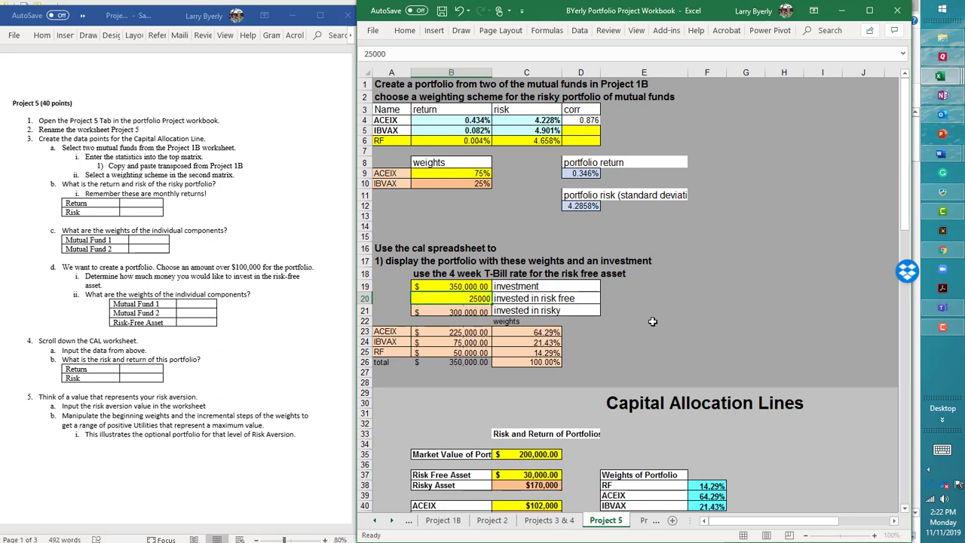
pyautogui.press('Return')
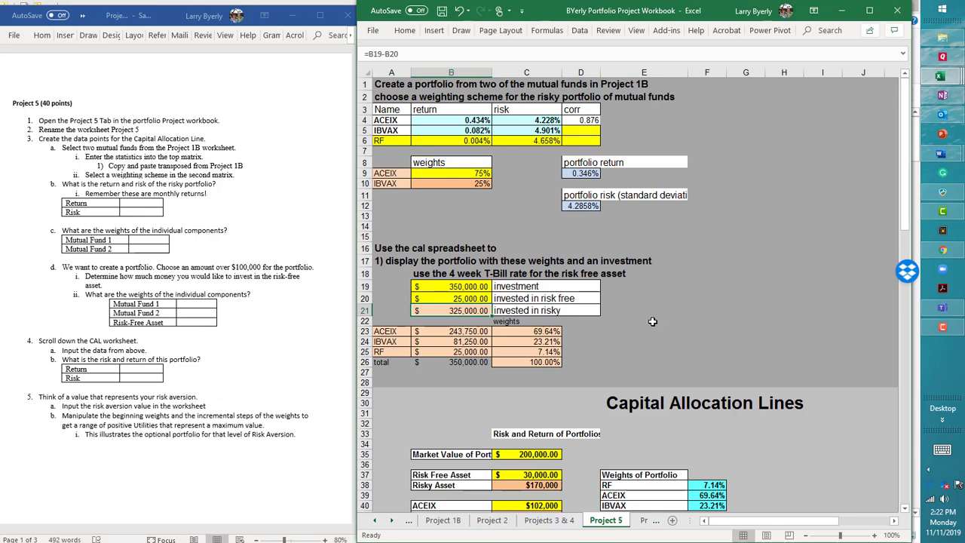
# Review the investment inputs and the component weights of ACEIX, IBVAX, RF and the total in cells C23:C26.
pyautogui.press('Up')
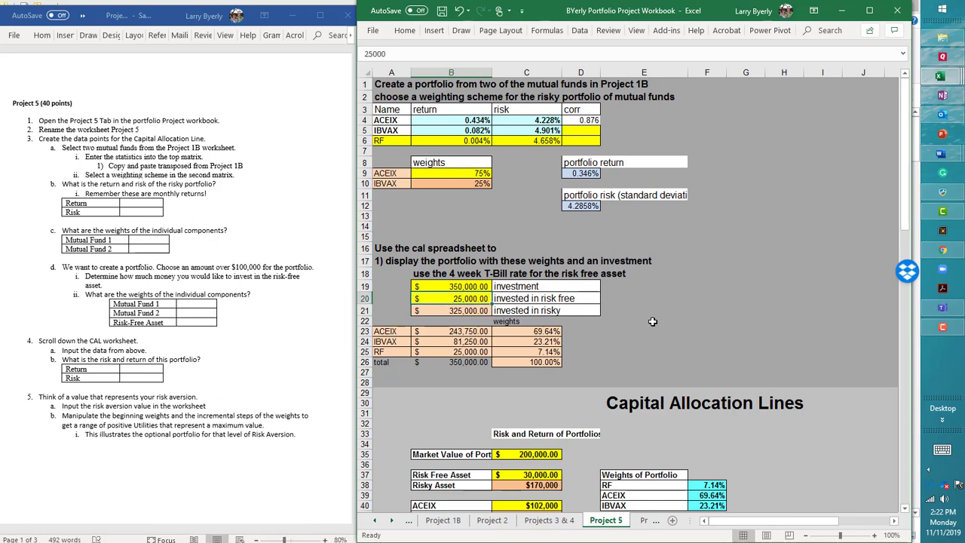
pyautogui.press('Up')
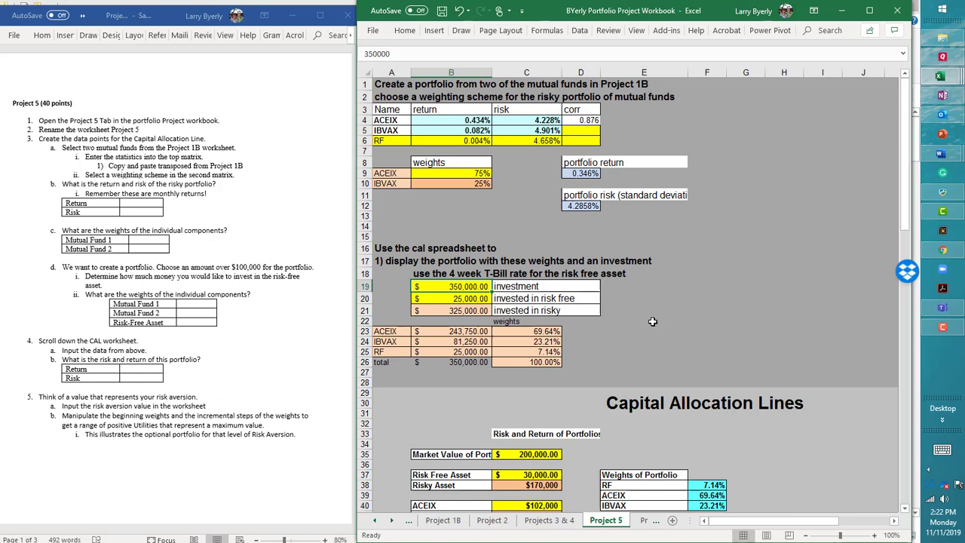
pyautogui.press('Down')
pyautogui.press('Down')
pyautogui.press('Down')
pyautogui.press('Down')
pyautogui.press('Right')
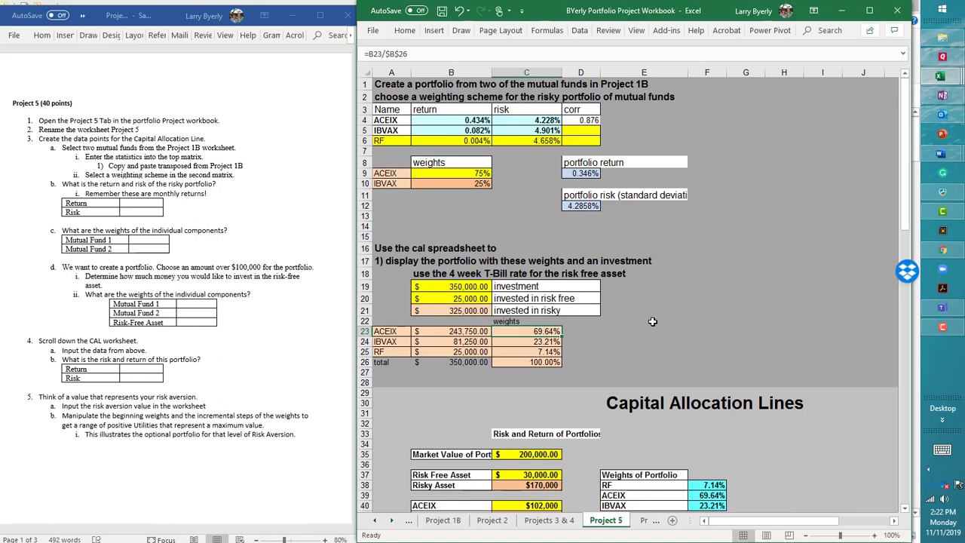
pyautogui.press('Down')
pyautogui.press('Down')
pyautogui.press('Down')
pyautogui.press('Down')
pyautogui.press('Up')
pyautogui.press('Up')
pyautogui.press('Up')
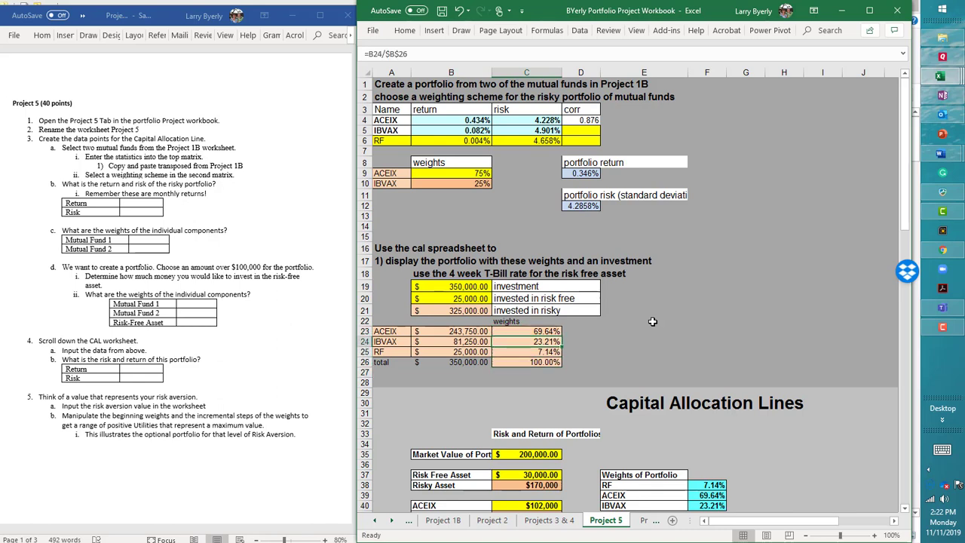
pyautogui.press('Up')
pyautogui.press('Down')
pyautogui.press('Down')
pyautogui.press('Up')
pyautogui.press('Down')
pyautogui.press('Down')
pyautogui.press('Up')
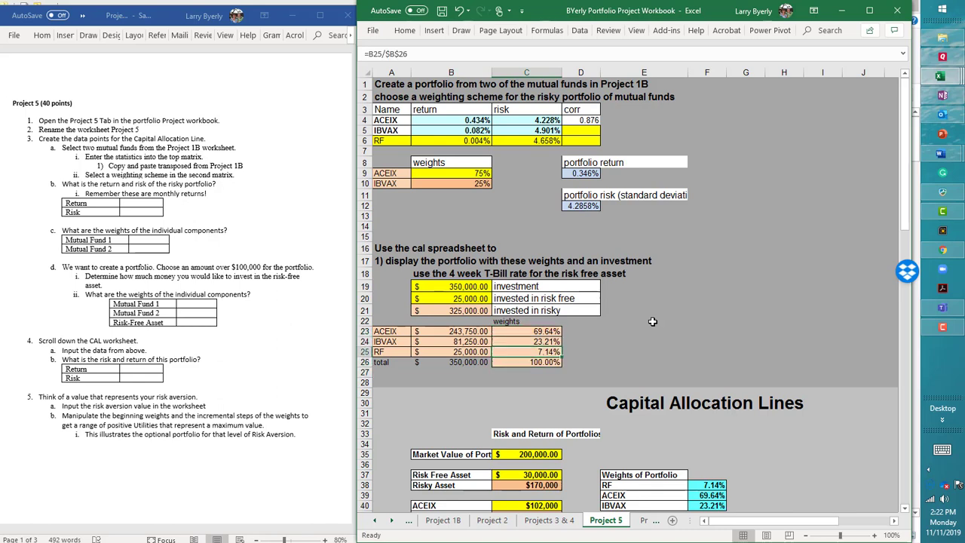
pyautogui.press('Up')
pyautogui.press('Up')
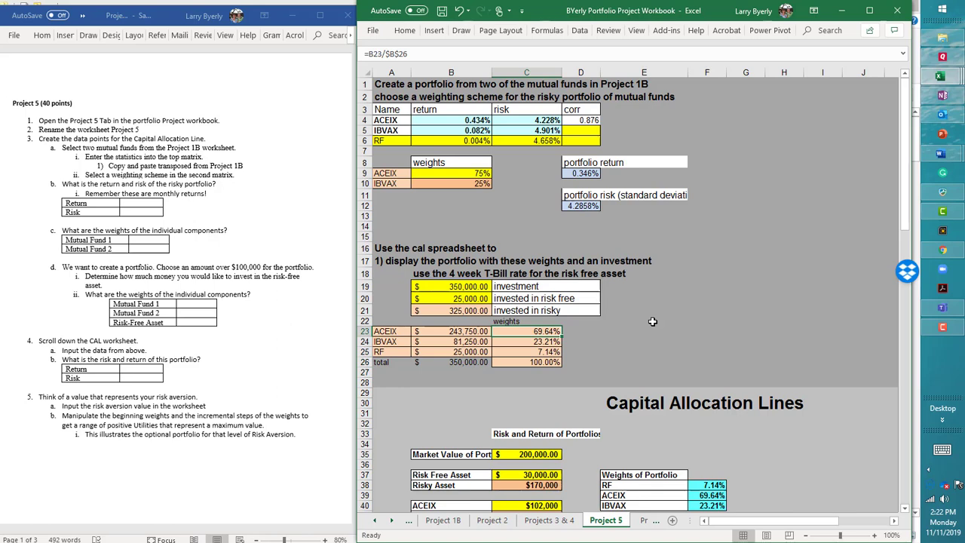
pyautogui.press('Down')
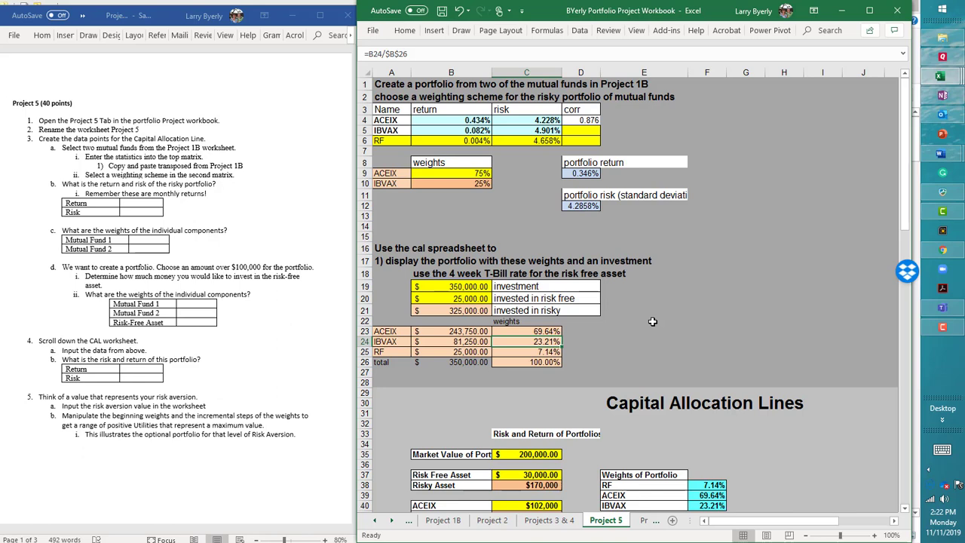
pyautogui.press('Down')
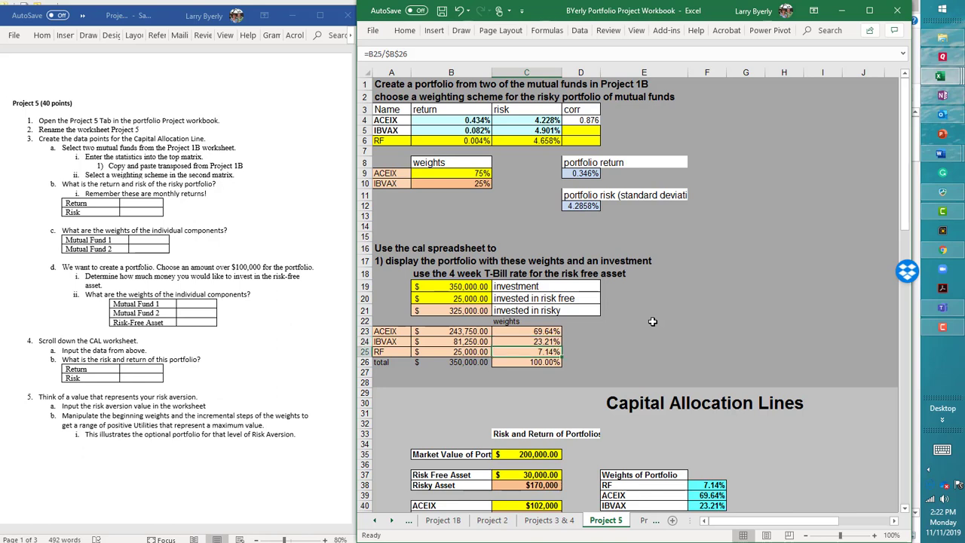
pyautogui.press('Down')
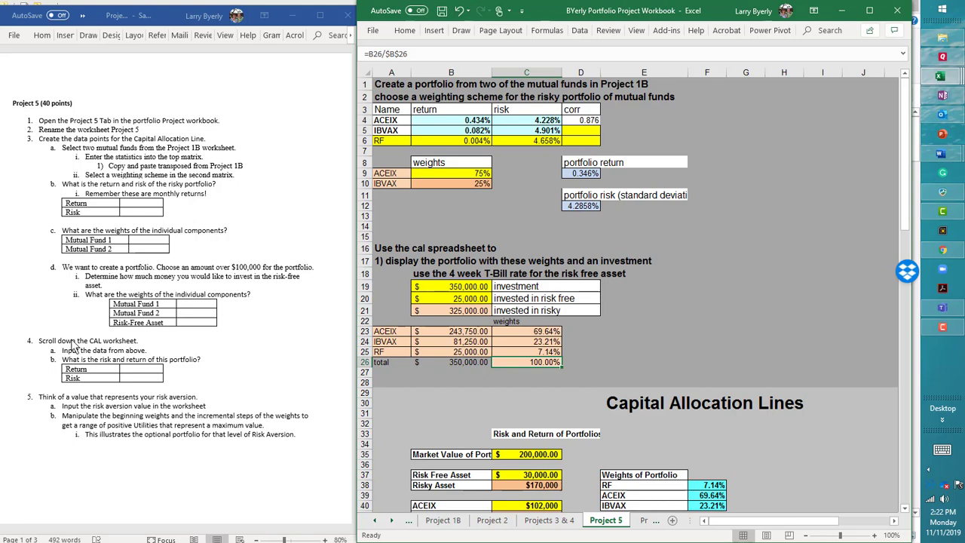
# In the Capital Allocation Lines section, set the portfolio's market value in C35 to 350000 and the Risk Free Asset in C37 to 25000.
pyautogui.click(698, 353)
pyautogui.scroll(-1, 697, 353)
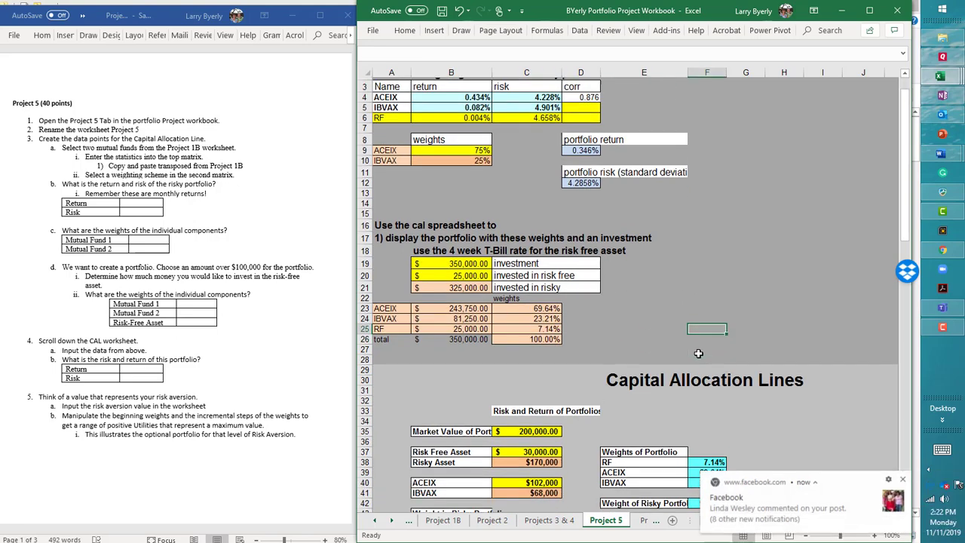
pyautogui.scroll(-3, 698, 353)
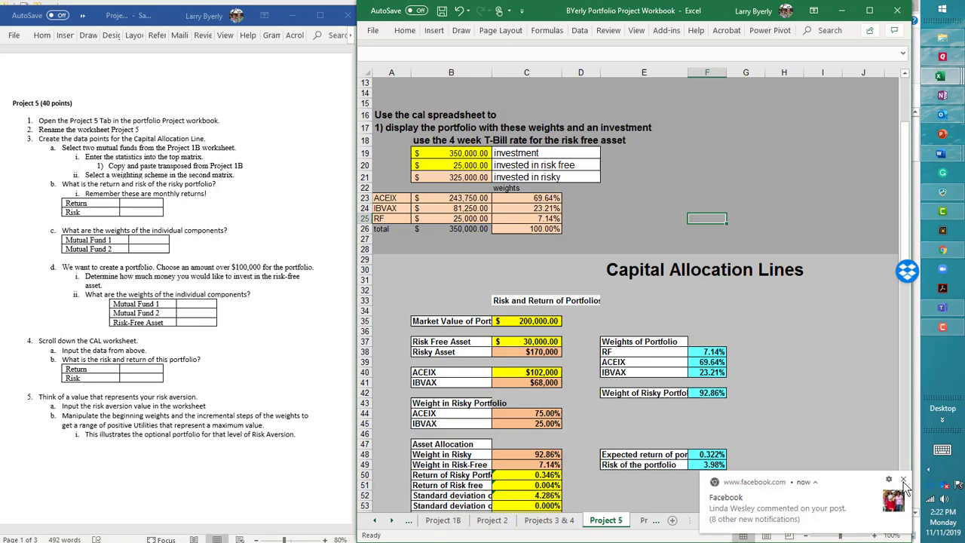
pyautogui.scroll(-2, 791, 447)
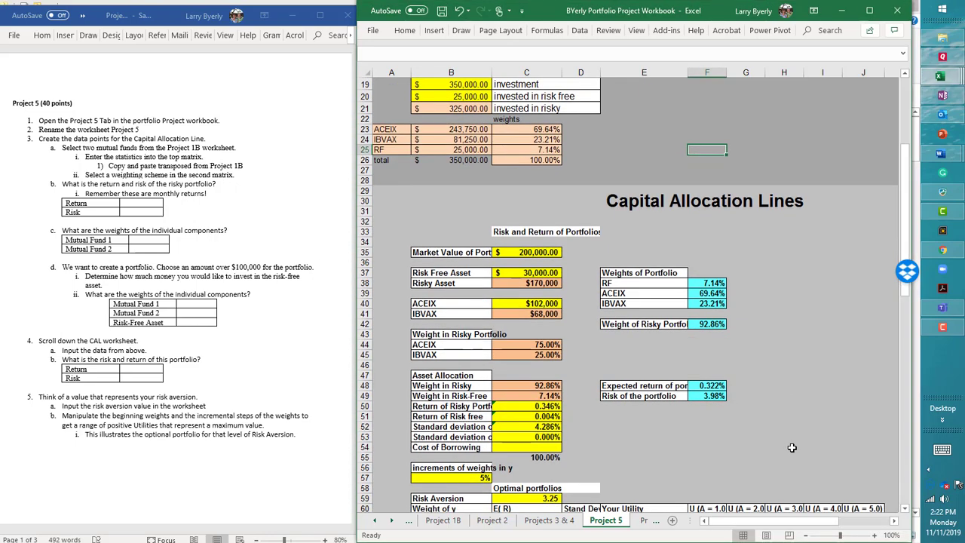
pyautogui.scroll(-2, 791, 448)
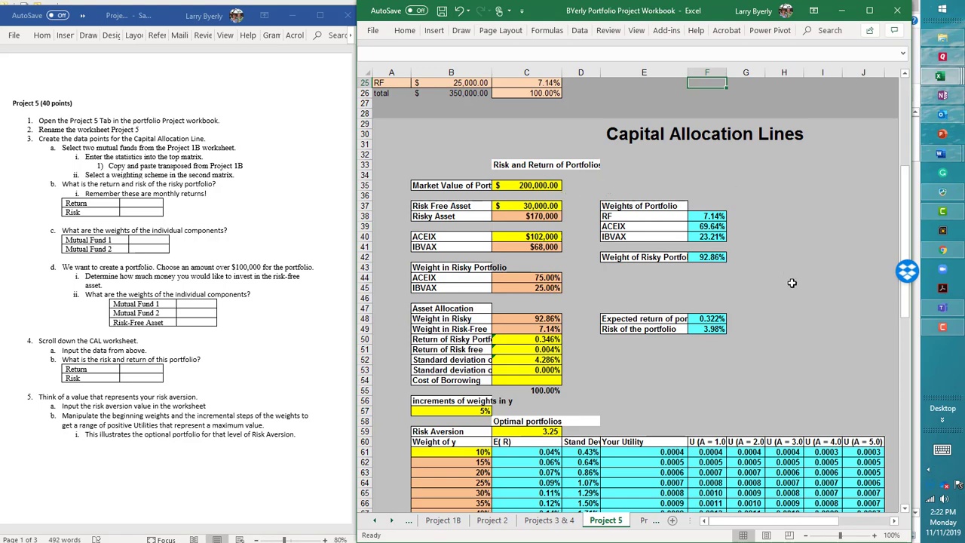
pyautogui.scroll(4, 788, 309)
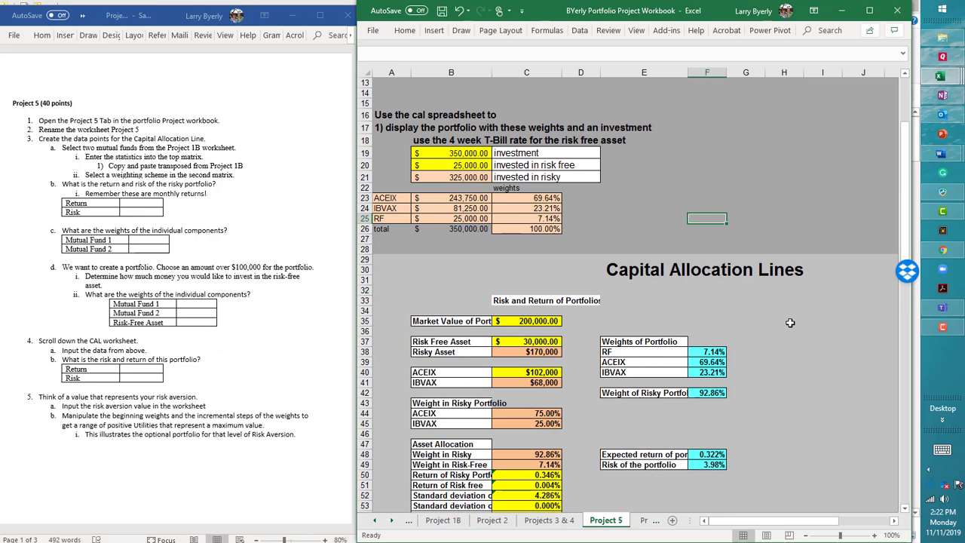
pyautogui.click(537, 321)
pyautogui.write('350000')
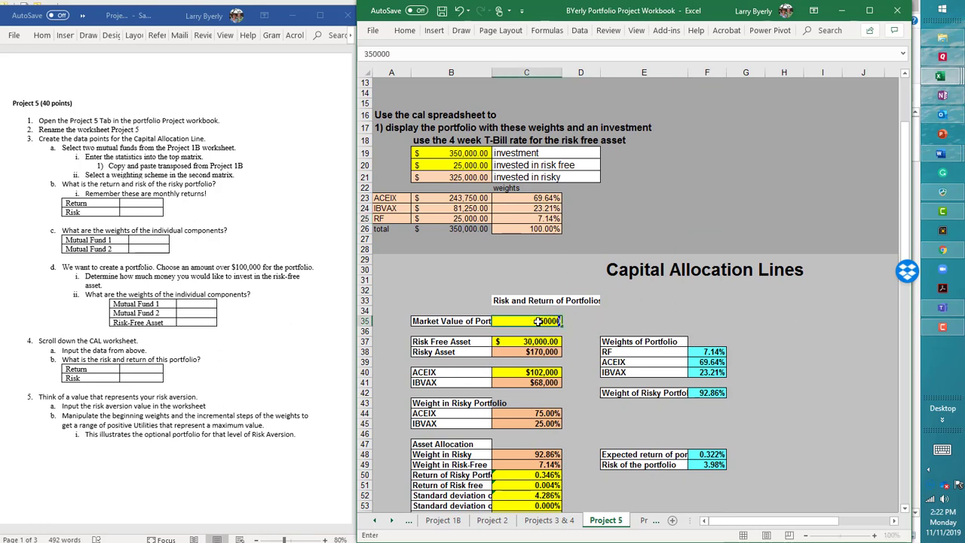
pyautogui.press('Return')
pyautogui.press('Down')
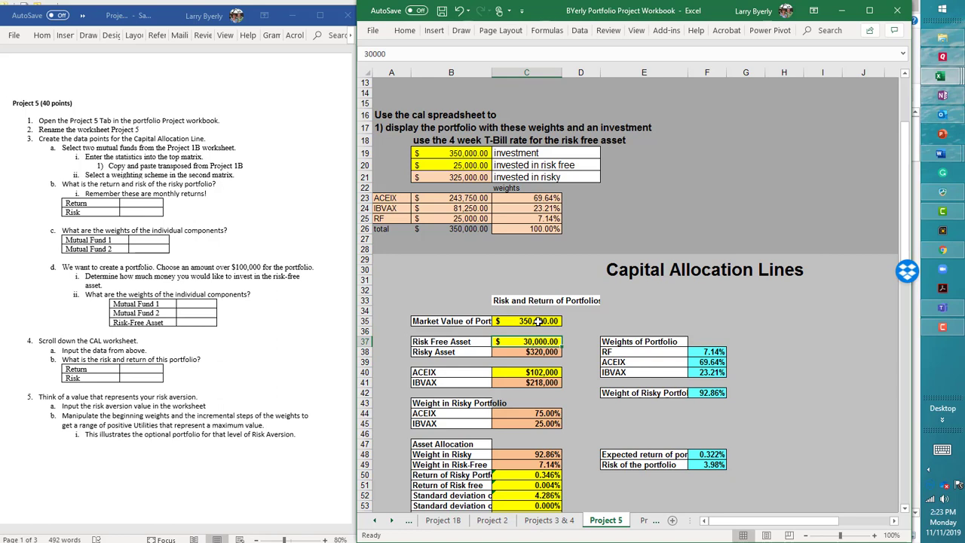
pyautogui.write('25000')
pyautogui.press('Return')
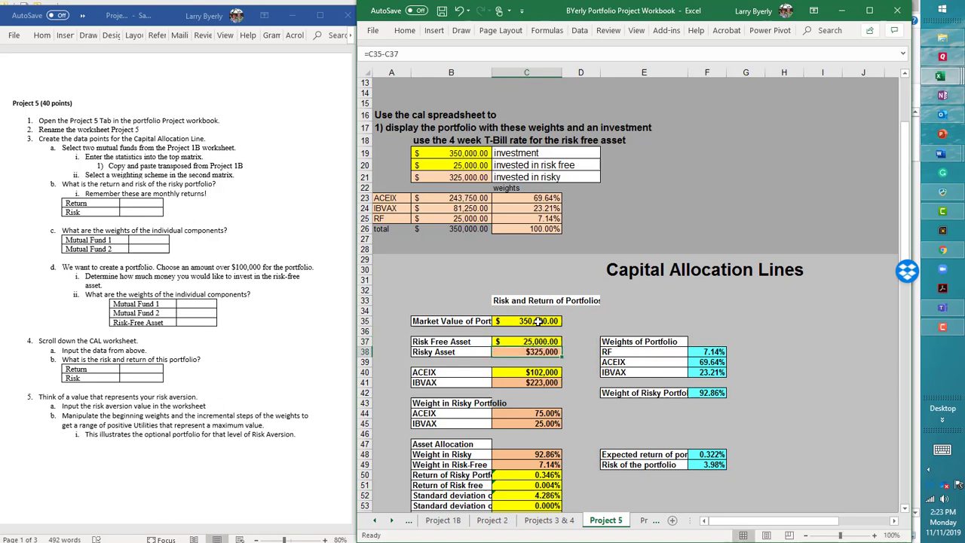
# Set the ACEIX amount in C40 of the Capital Allocation Lines section to 243750.
pyautogui.press('Down')
pyautogui.press('Down')
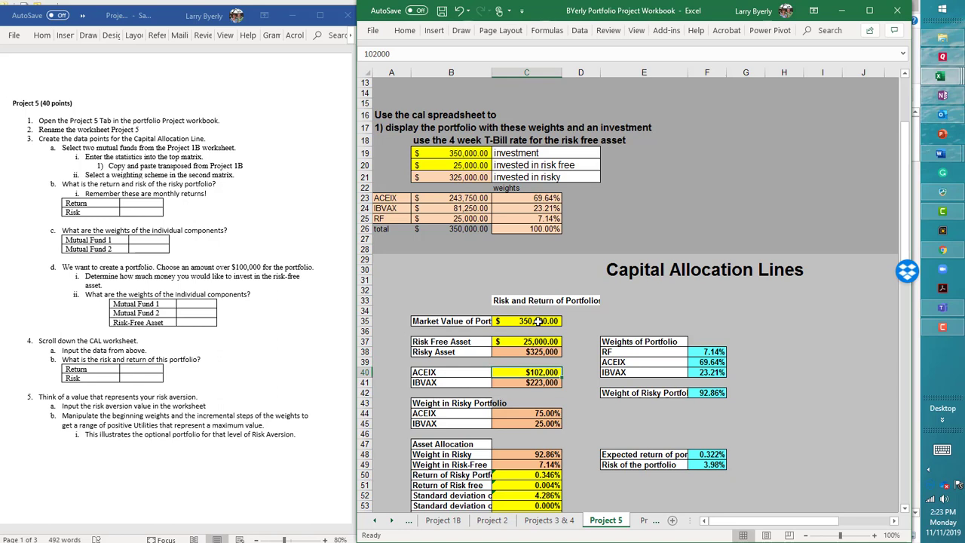
pyautogui.write('243,75')
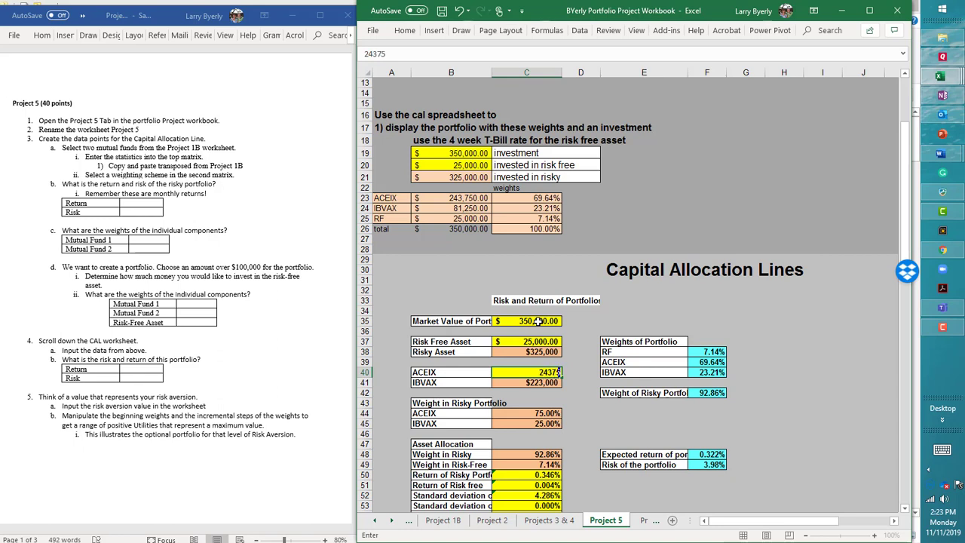
pyautogui.write('0')
pyautogui.press('Return')
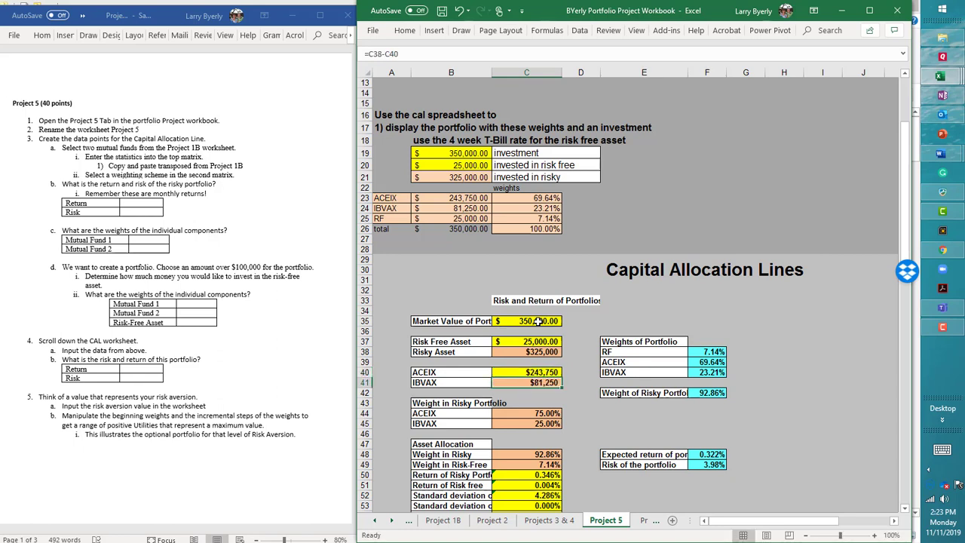
# Examine the IBVAX amount in C41 and the Weight in Risky Portfolio formulas for ACEIX and IBVAX in C44:C45.
pyautogui.press('Up')
pyautogui.press('Down')
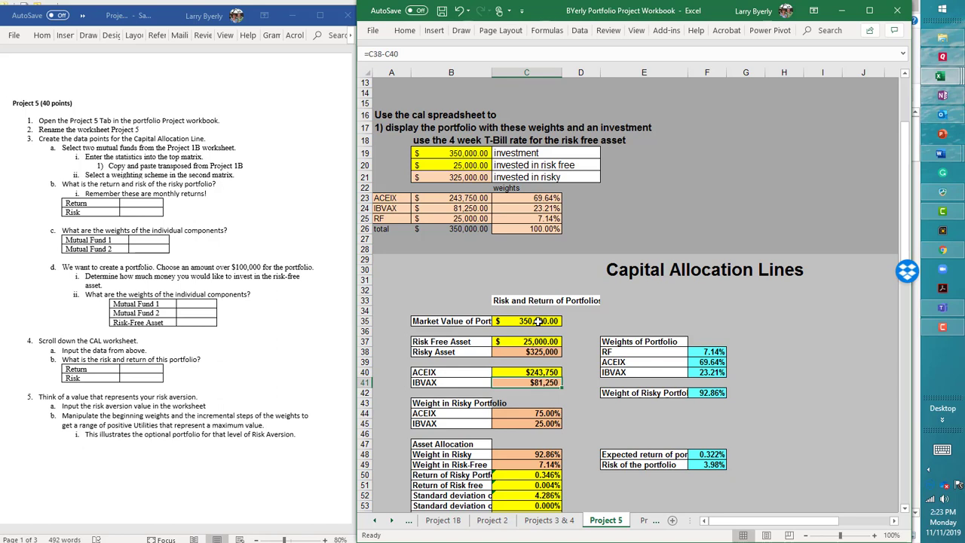
pyautogui.press('Down')
pyautogui.press('Down')
pyautogui.press('Down')
pyautogui.press('Down')
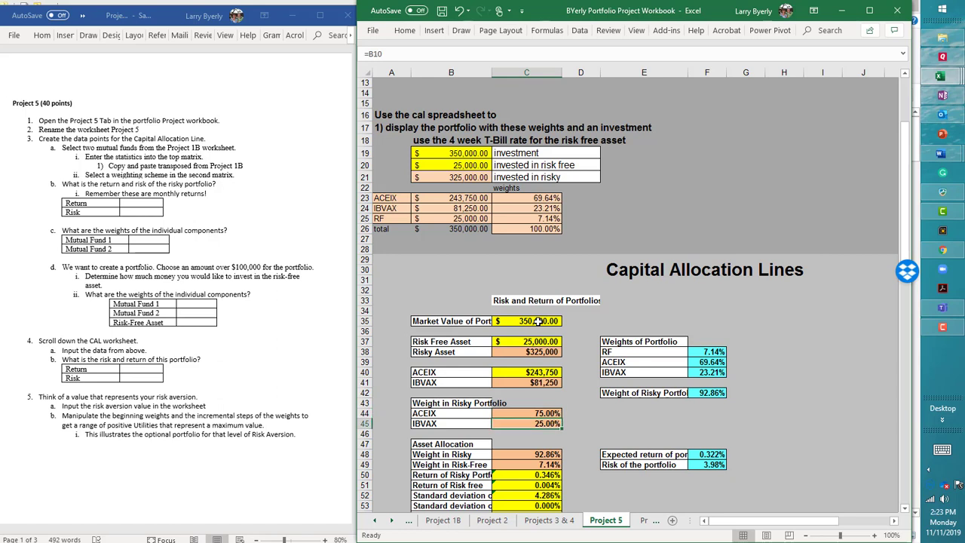
pyautogui.press('Up')
pyautogui.press('Up')
pyautogui.press('Up')
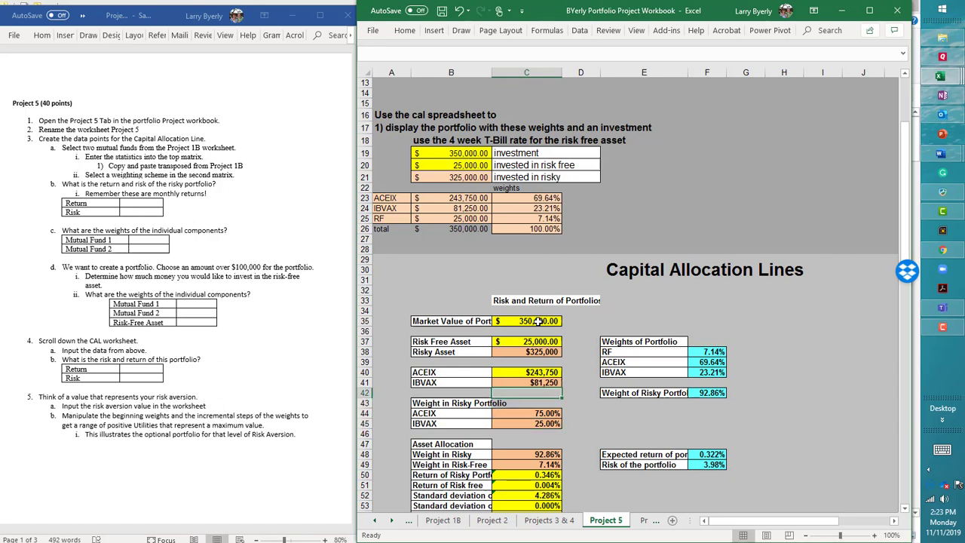
# Examine the Weights of Portfolio formulas for RF, ACEIX and IBVAX in F38:F40 and the risky portfolio weight in F42.
pyautogui.press('Right')
pyautogui.press('Right')
pyautogui.press('Right')
pyautogui.press('Up')
pyautogui.press('Up')
pyautogui.press('Up')
pyautogui.press('Up')
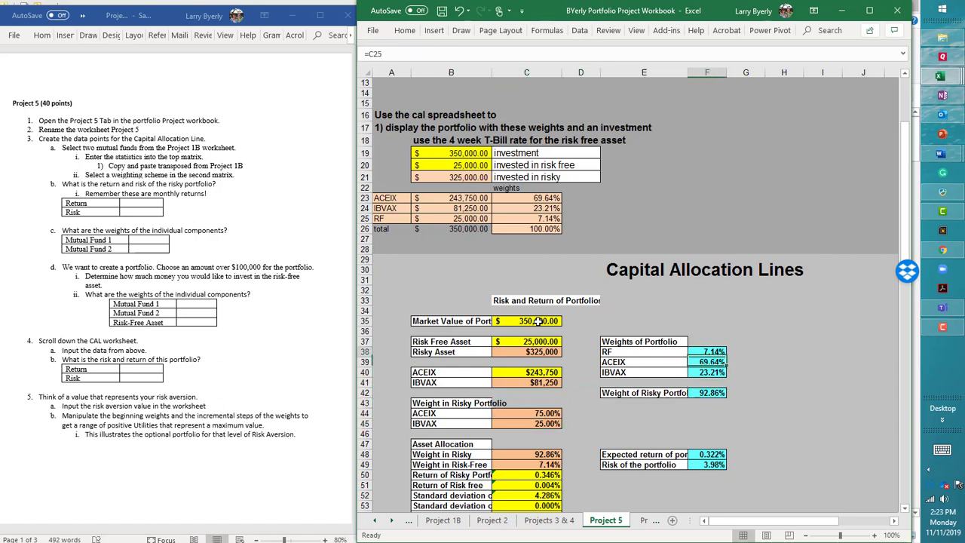
pyautogui.press('Down')
pyautogui.press('Down')
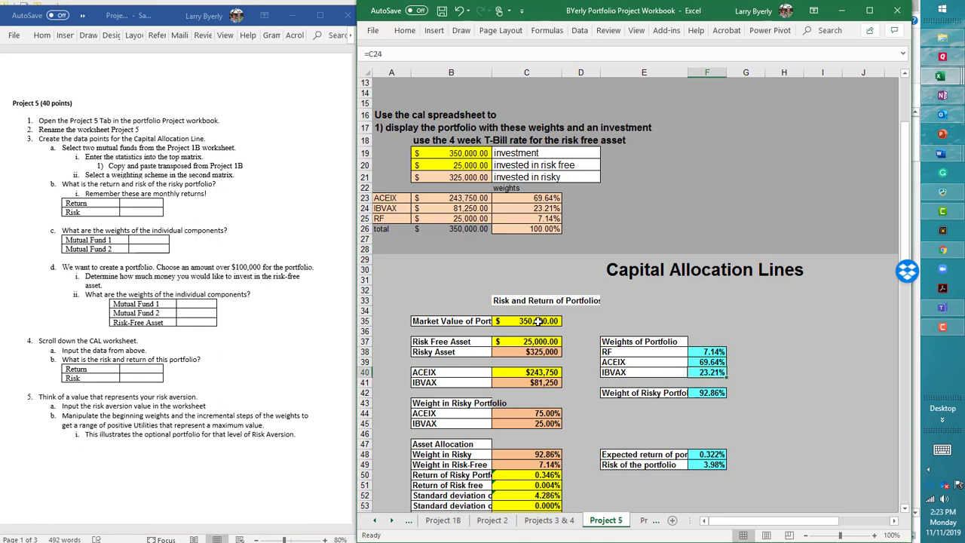
pyautogui.press('Down')
pyautogui.press('Down')
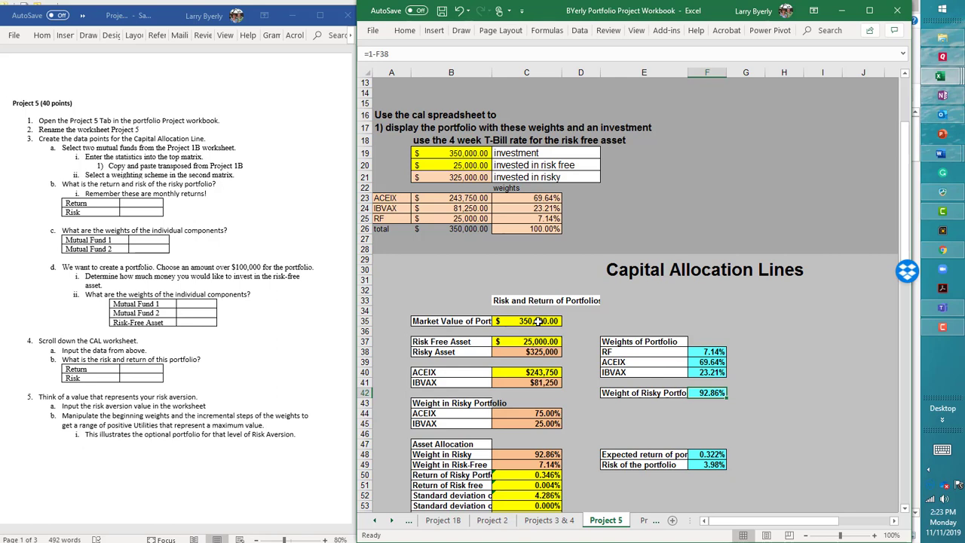
# Review the expected return and risk of the portfolio in F48:F49 of the Capital Allocation Lines section.
pyautogui.press('Down')
pyautogui.press('Down')
pyautogui.press('Down')
pyautogui.press('Down')
pyautogui.press('Down')
pyautogui.press('Down')
pyautogui.press('Down')
pyautogui.press('Down')
pyautogui.press('Down')
pyautogui.press('Down')
pyautogui.press('Down')
pyautogui.press('Down')
pyautogui.press('Down')
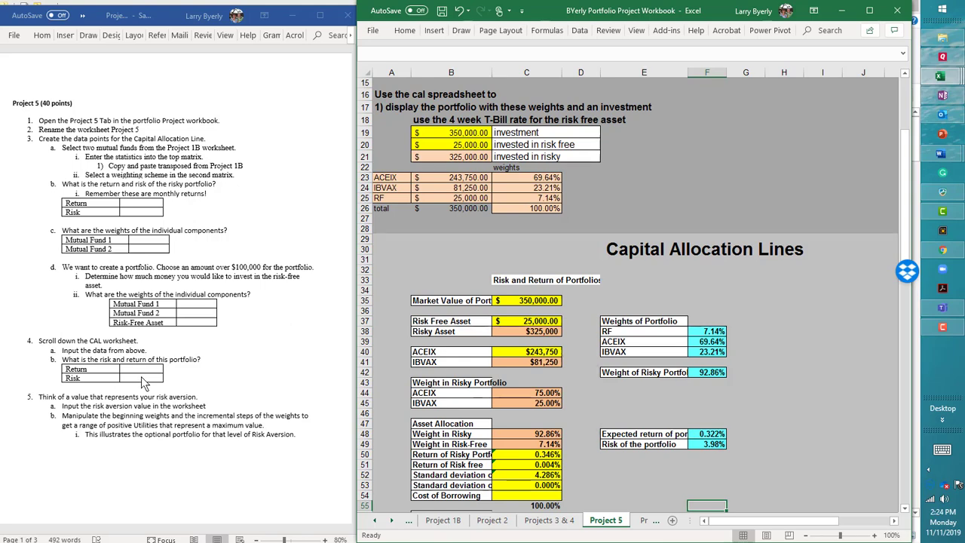
pyautogui.click(796, 415)
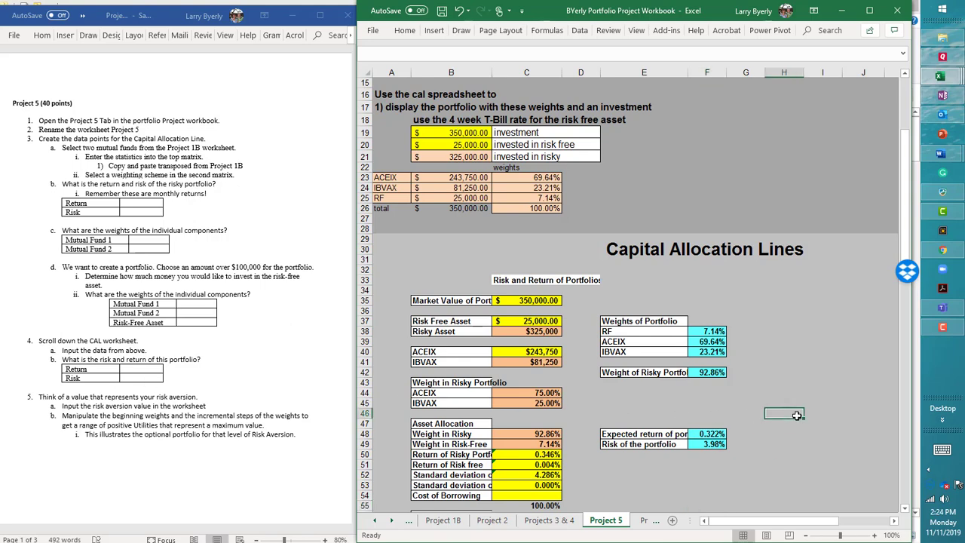
pyautogui.scroll(-1, 797, 415)
pyautogui.scroll(-1, 796, 415)
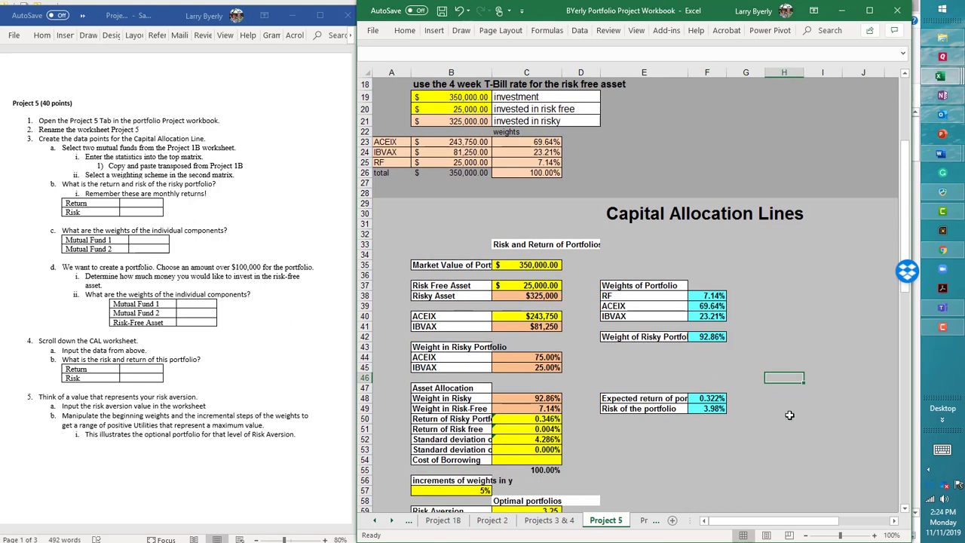
# Check the source references of the Asset Allocation returns and standard deviation in C50:C52 against the portfolio statistics at the start of the worksheet.
pyautogui.click(548, 418)
pyautogui.scroll(2, 675, 445)
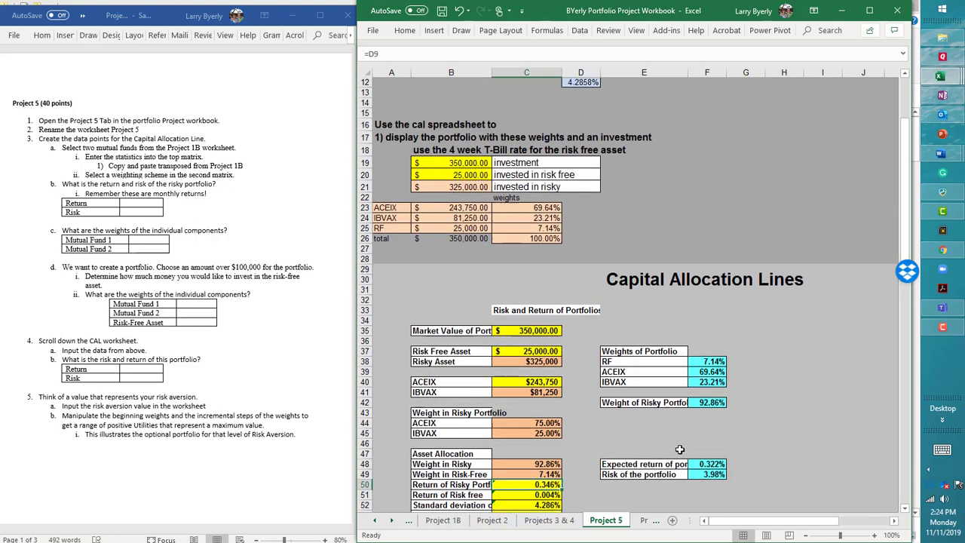
pyautogui.scroll(-1, 743, 440)
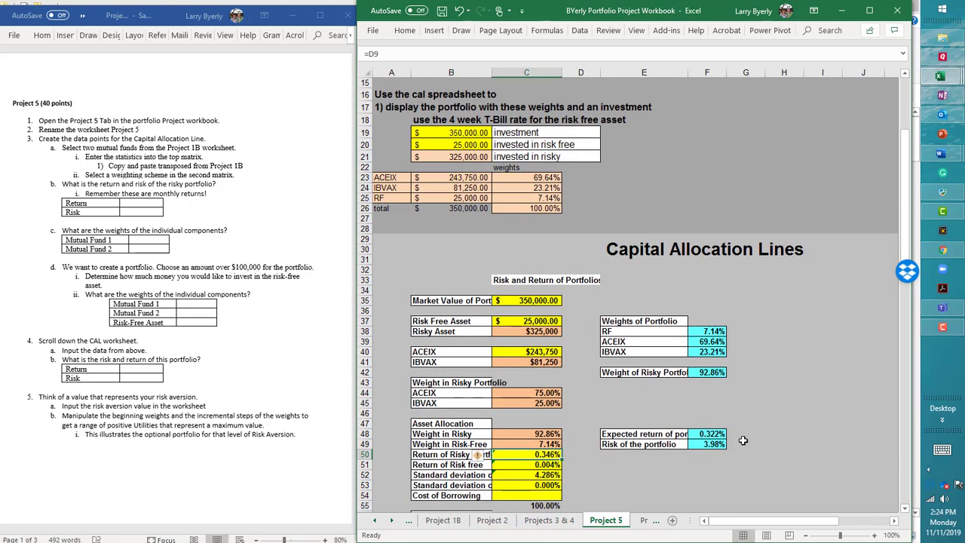
pyautogui.click(454, 454)
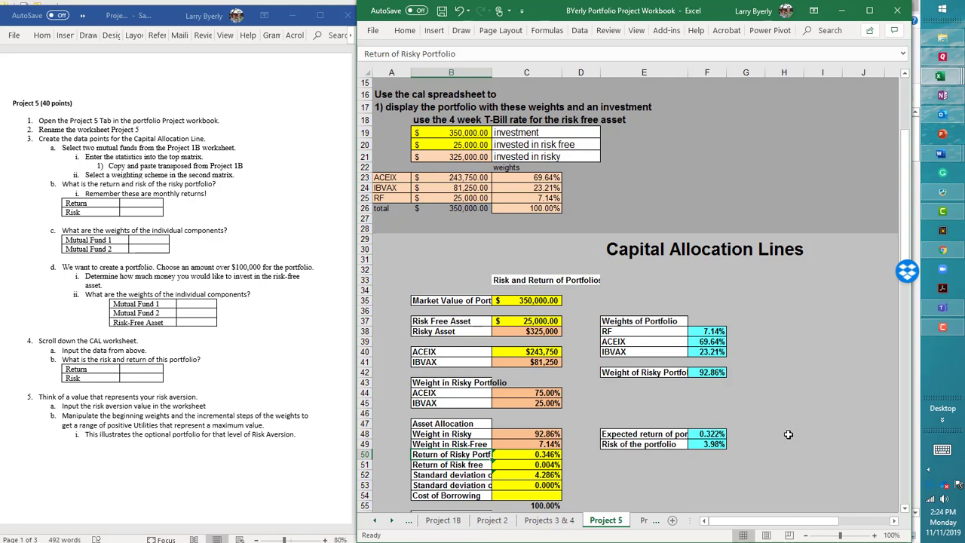
pyautogui.scroll(5, 787, 434)
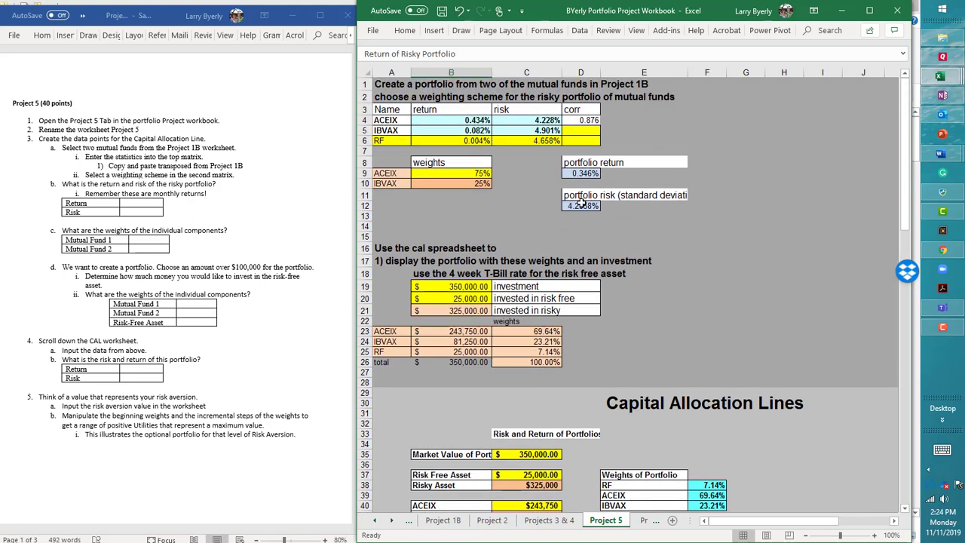
pyautogui.scroll(-5, 687, 320)
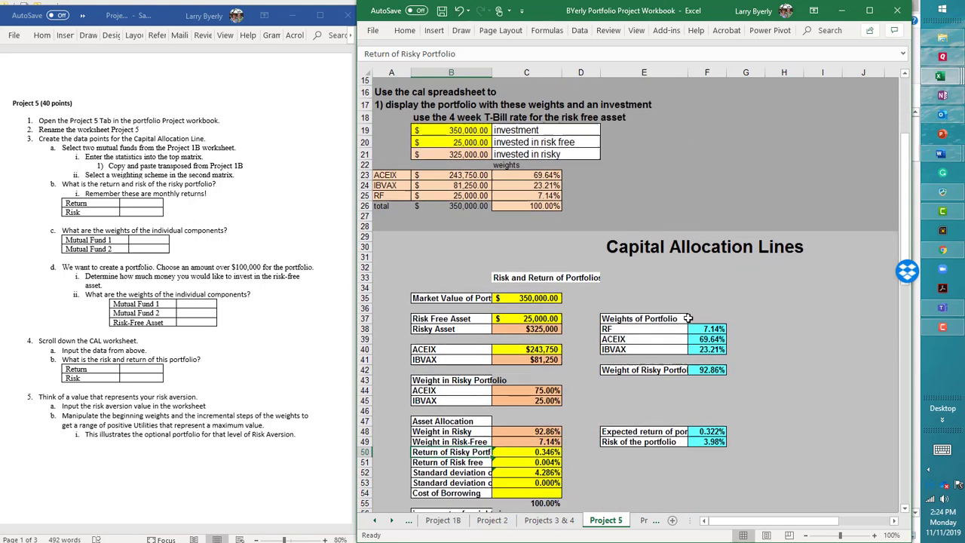
pyautogui.click(544, 444)
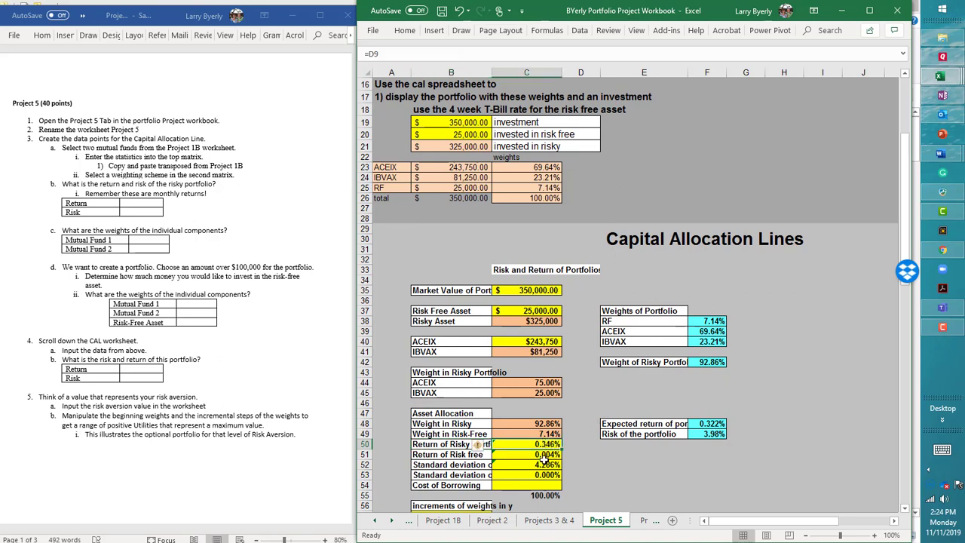
pyautogui.click(544, 455)
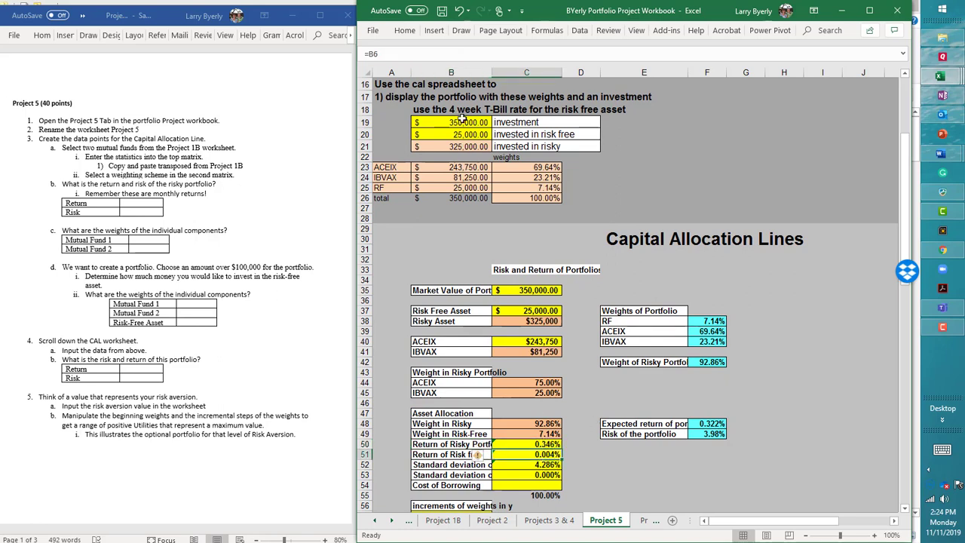
pyautogui.click(546, 463)
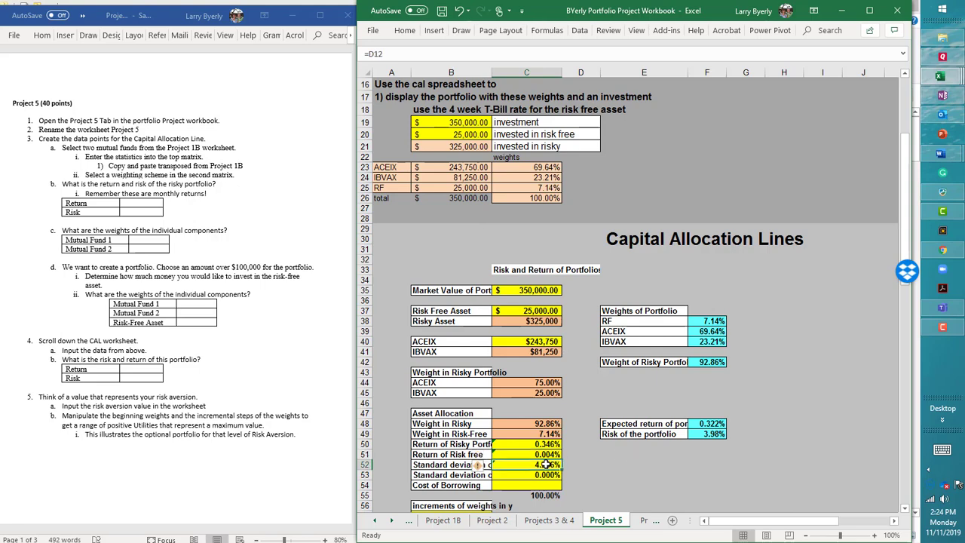
pyautogui.scroll(1, 560, 466)
pyautogui.scroll(4, 559, 461)
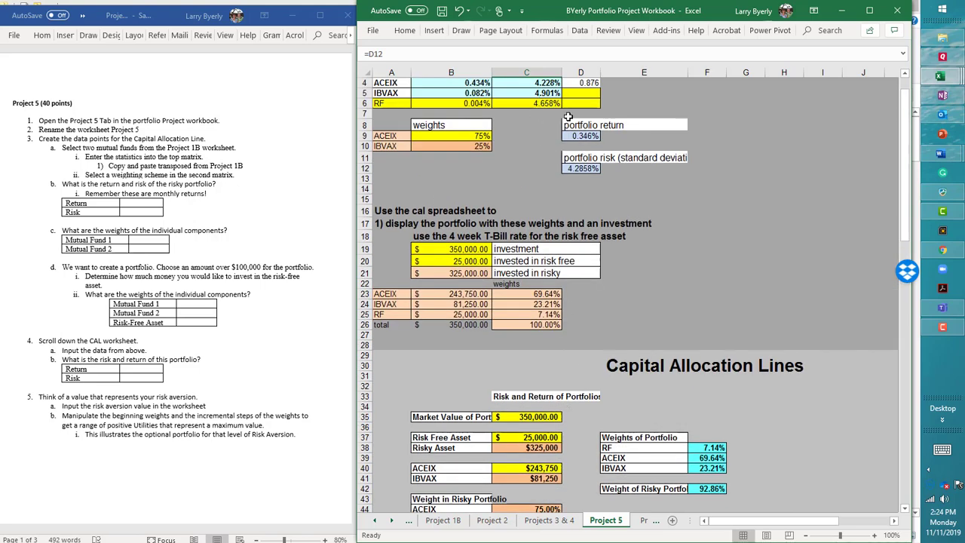
pyautogui.scroll(-5, 592, 240)
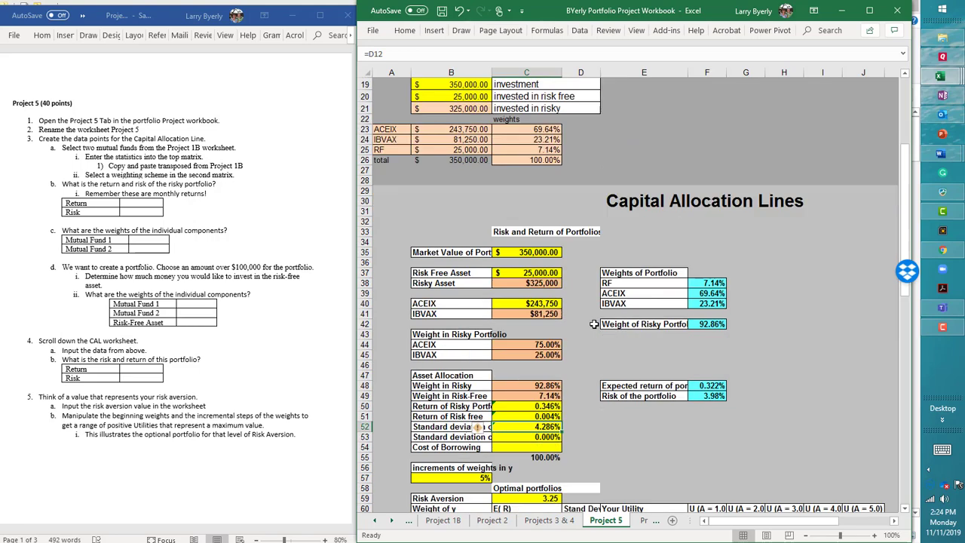
# Compare the standard deviation entry in C53 with the RF risk in C6, and review the worksheet down to the Optimal portfolios table.
pyautogui.press('Down')
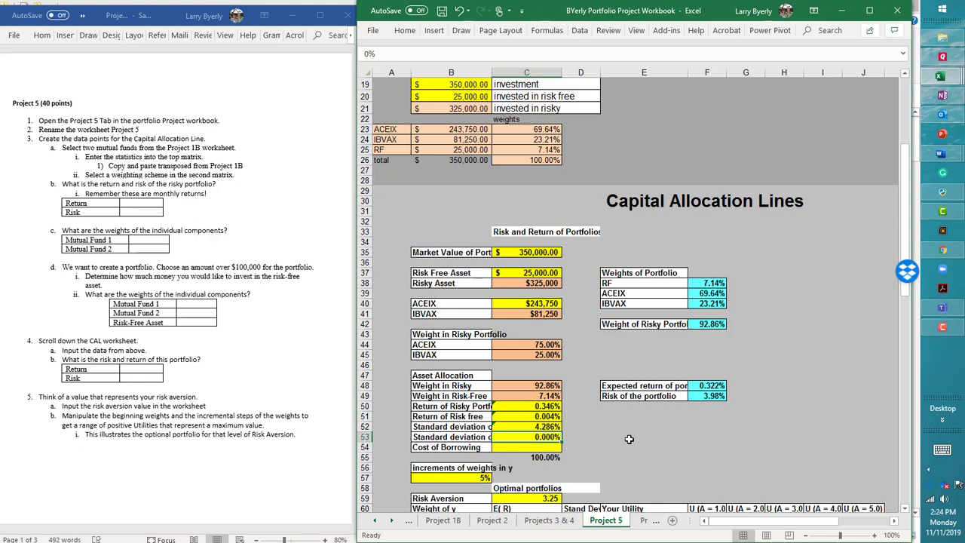
pyautogui.scroll(6, 629, 438)
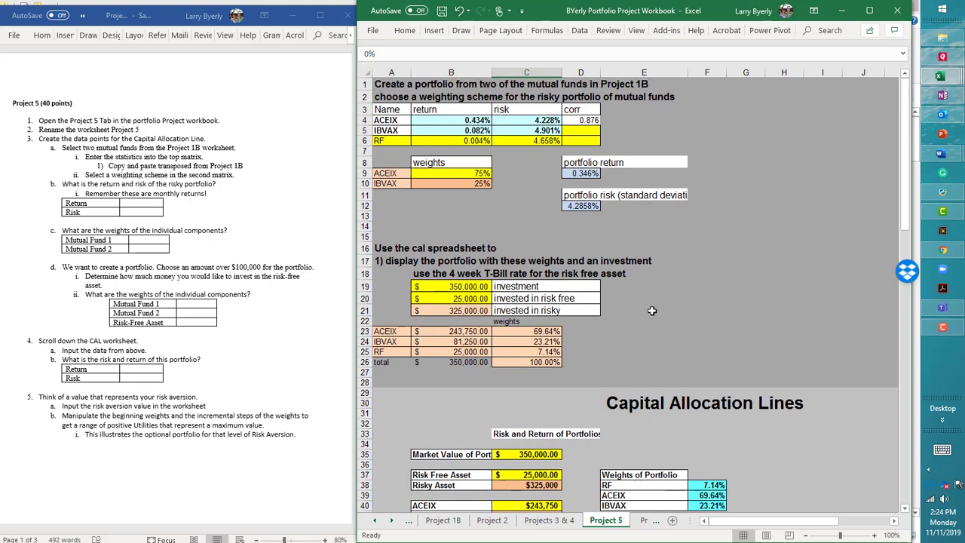
pyautogui.click(542, 140)
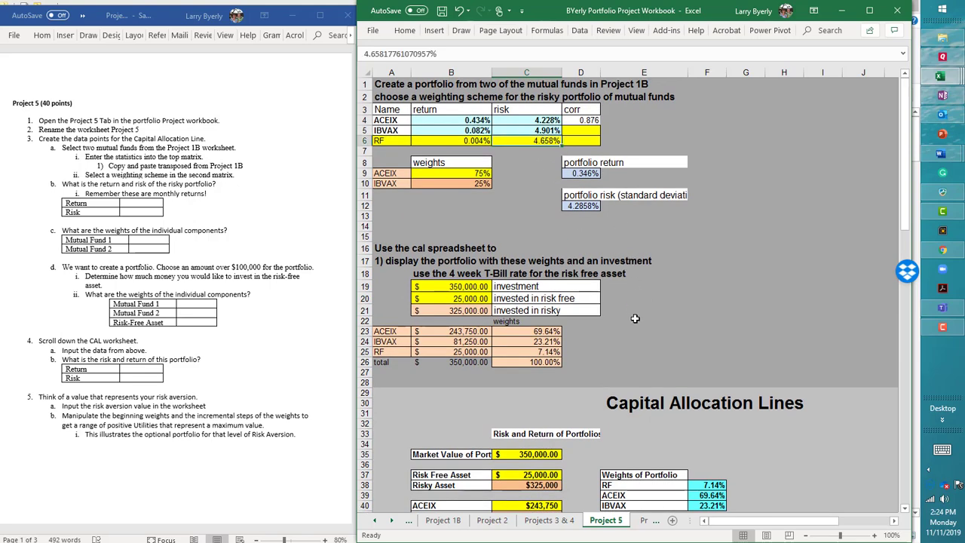
pyautogui.scroll(-6, 635, 318)
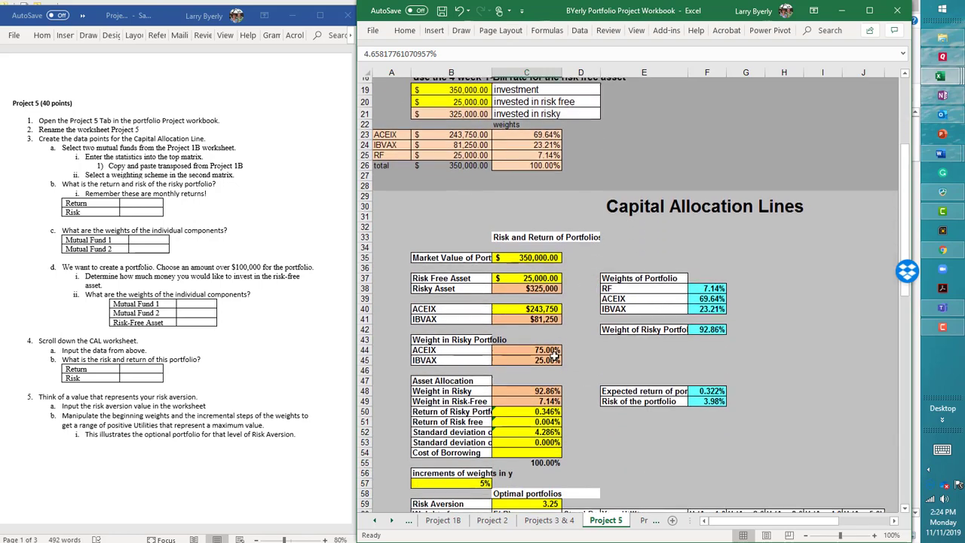
pyautogui.scroll(-3, 586, 376)
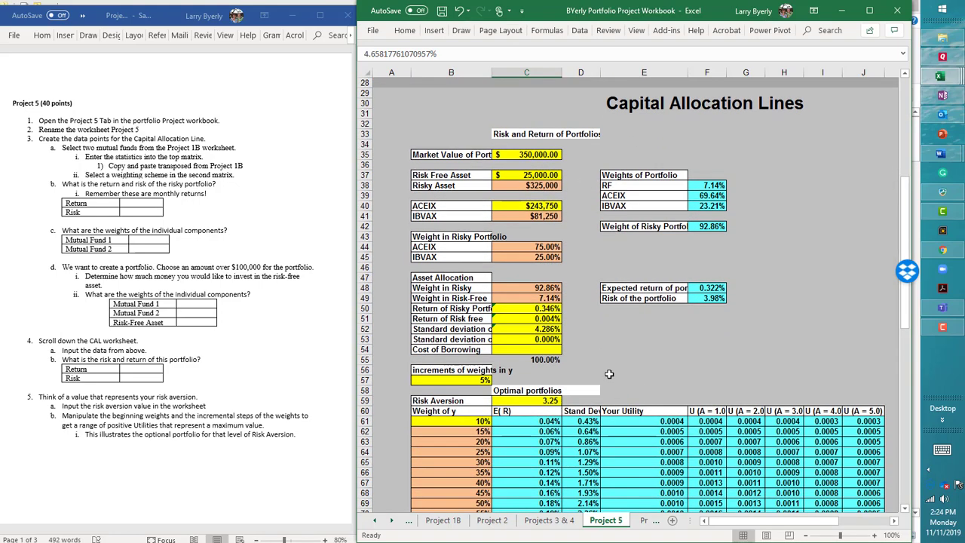
pyautogui.click(543, 341)
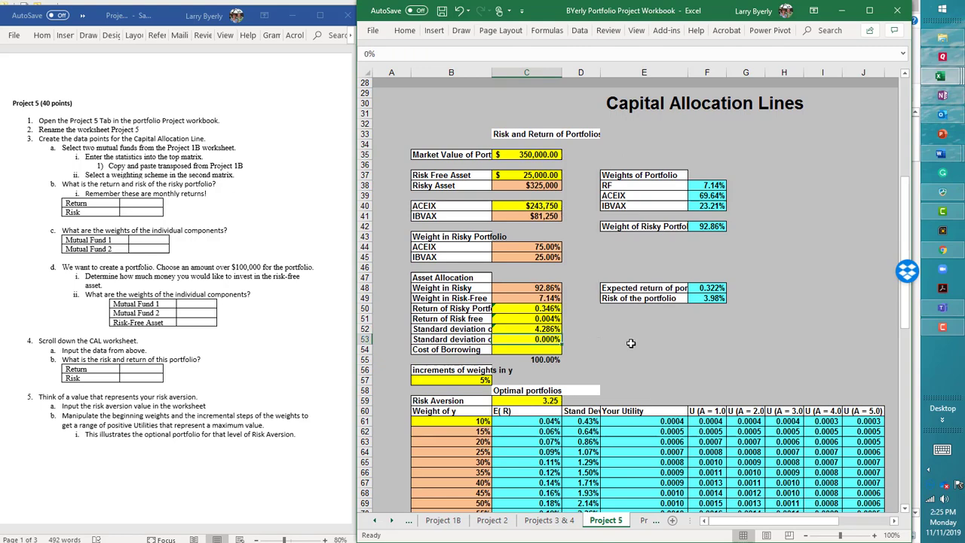
pyautogui.scroll(9, 595, 226)
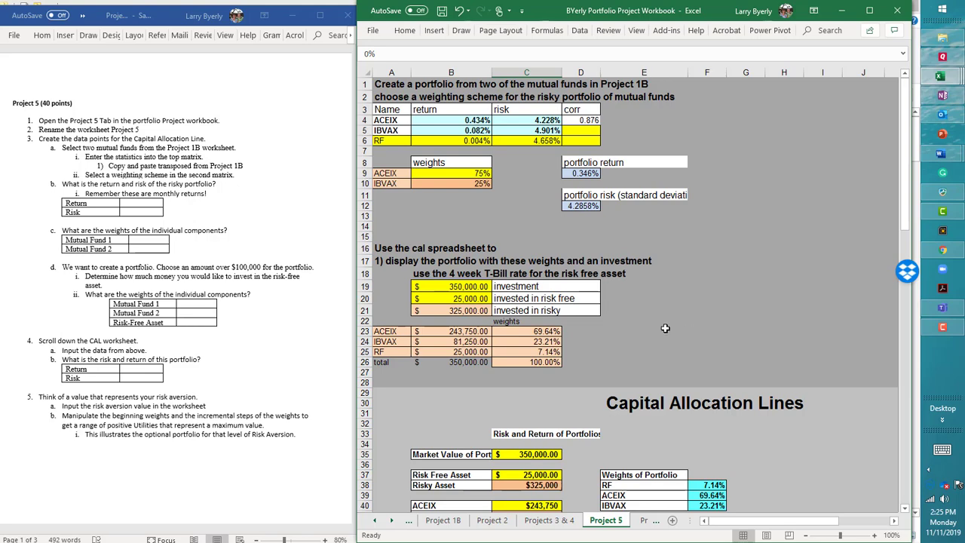
pyautogui.scroll(-4, 665, 327)
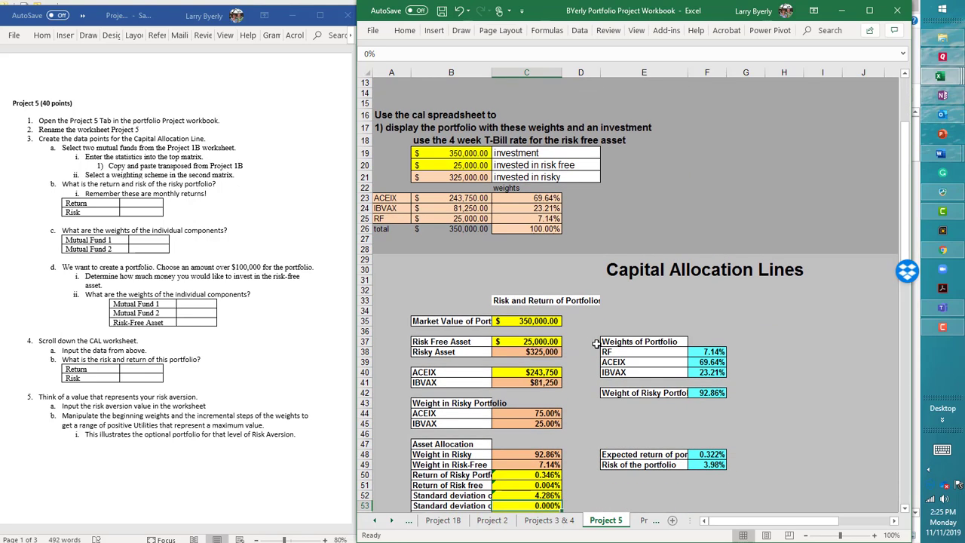
pyautogui.scroll(-3, 584, 341)
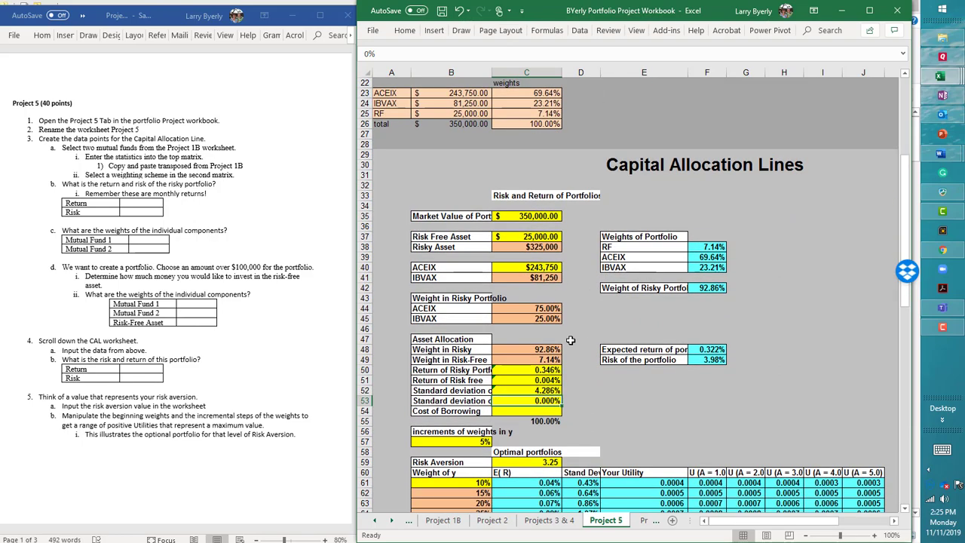
pyautogui.scroll(-1, 570, 340)
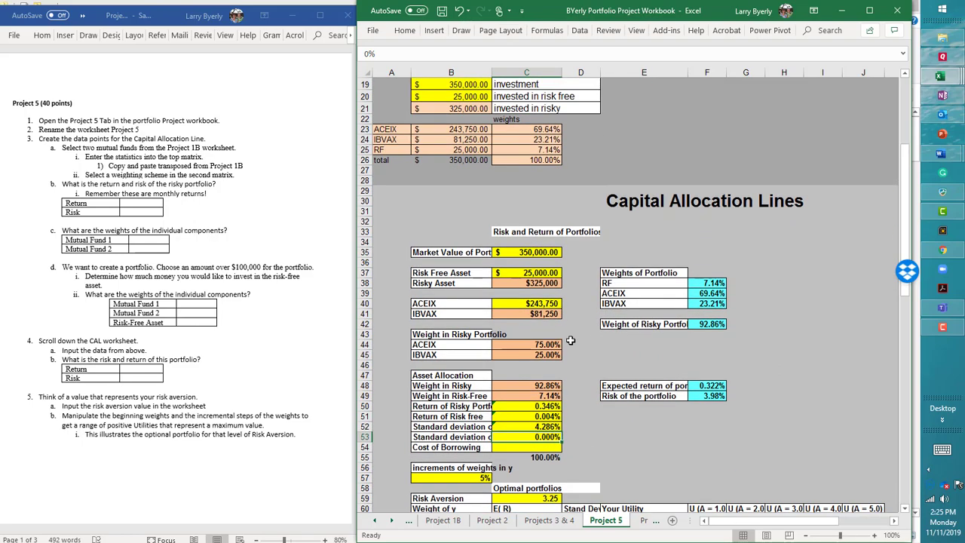
pyautogui.scroll(-3, 582, 345)
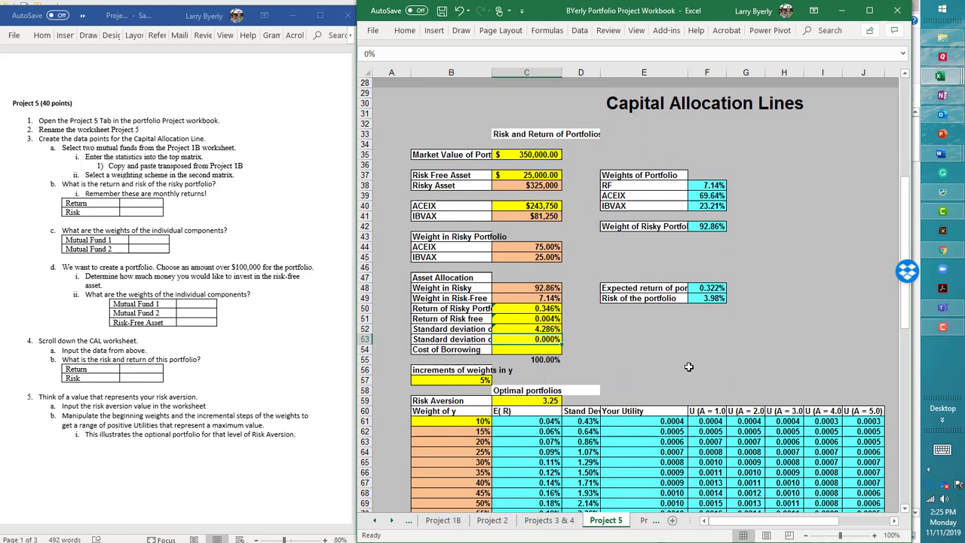
# Set the Risk Aversion value in C59 of the Optimal portfolios section to 3.5.
pyautogui.scroll(4, 761, 370)
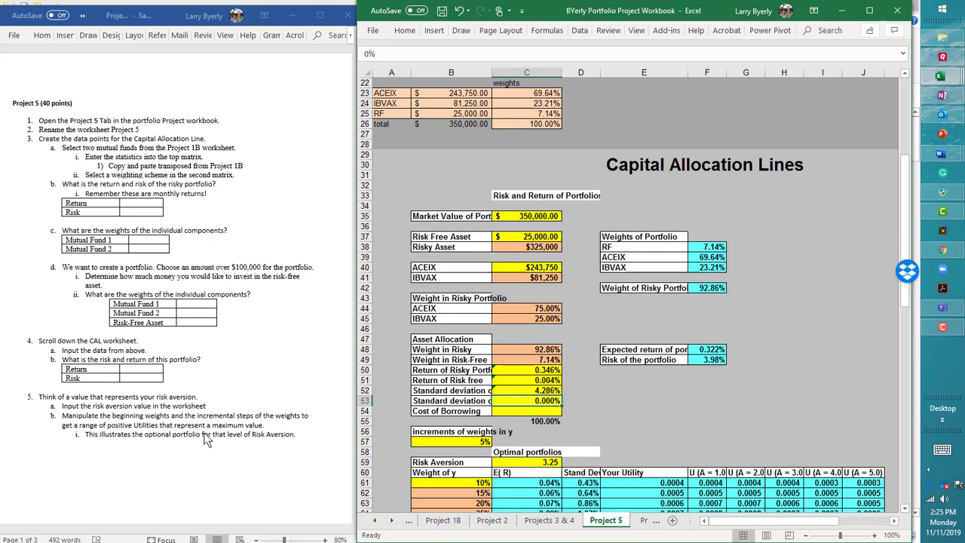
pyautogui.click(705, 419)
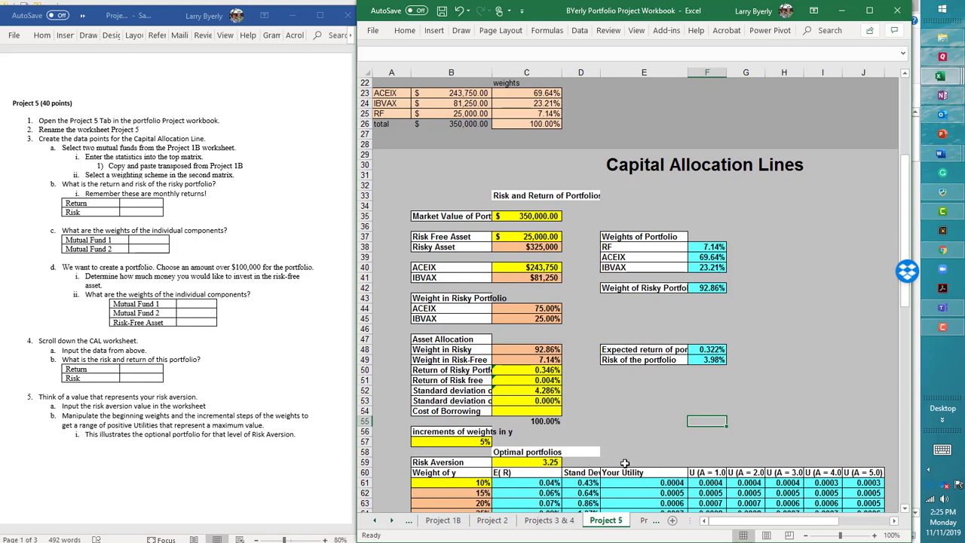
pyautogui.click(549, 461)
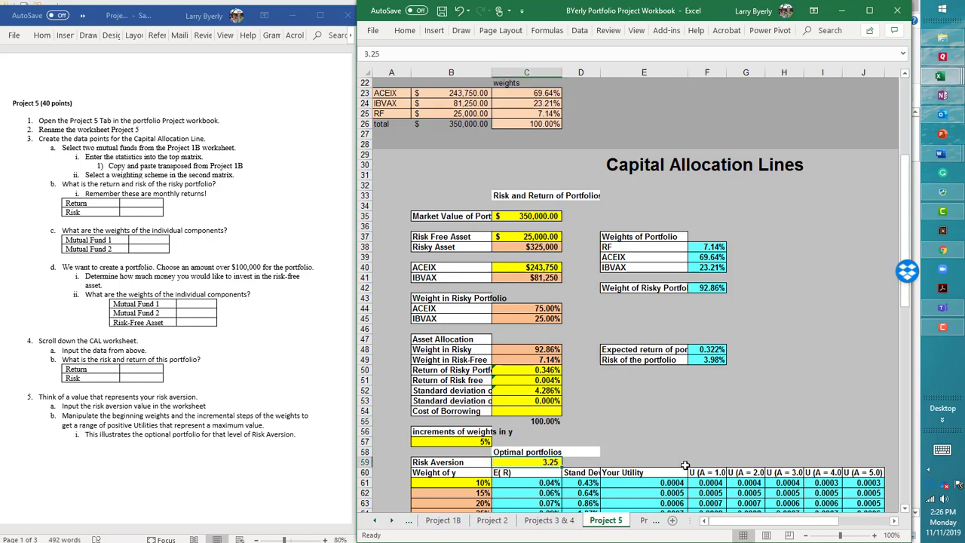
pyautogui.write('3.5')
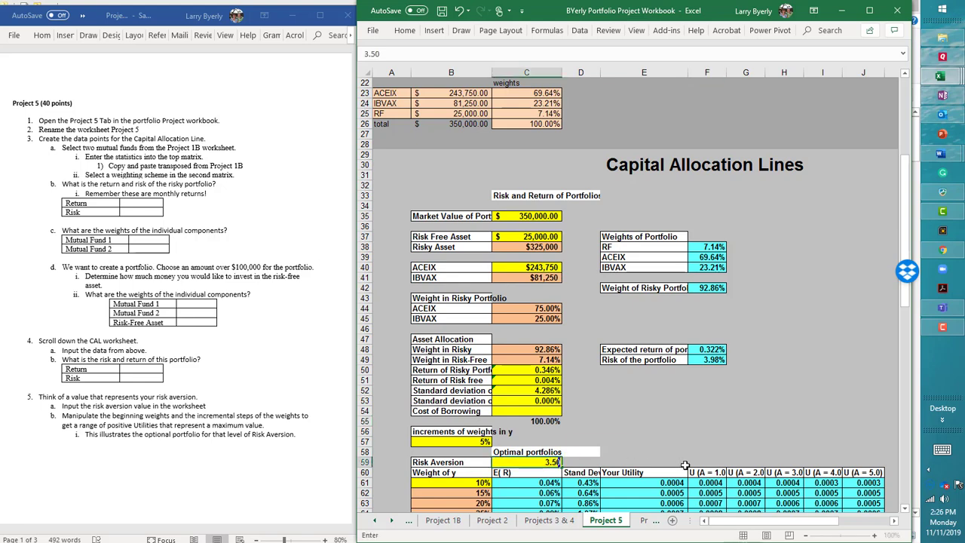
pyautogui.press('Return')
pyautogui.press('Up')
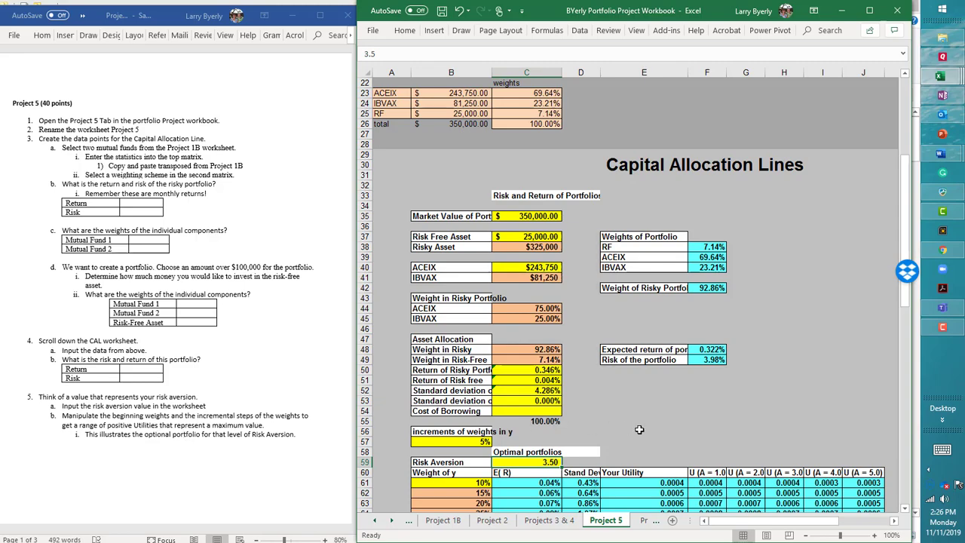
# Examine the utility values in the Optimal portfolios table and the chart of utility curves for each risk aversion level.
pyautogui.scroll(-10, 638, 430)
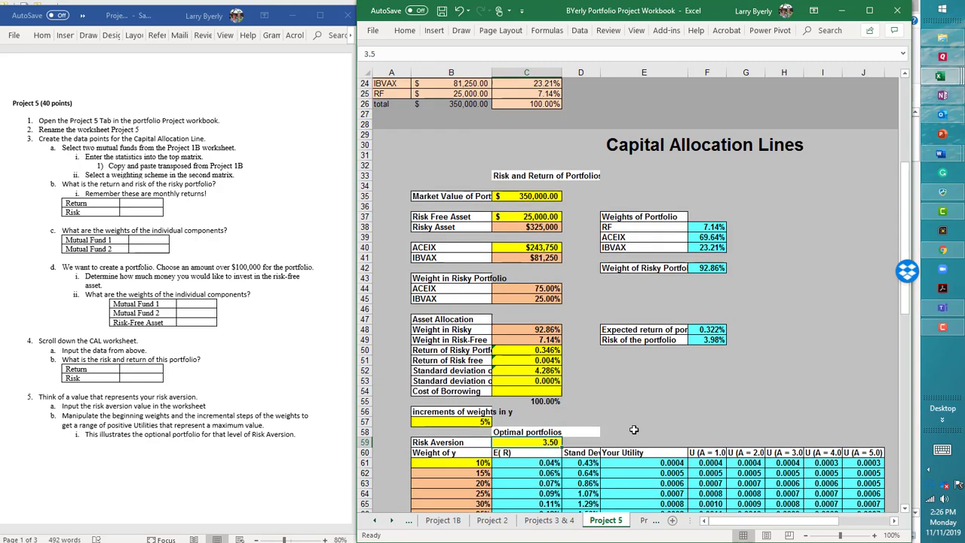
pyautogui.scroll(-7, 634, 429)
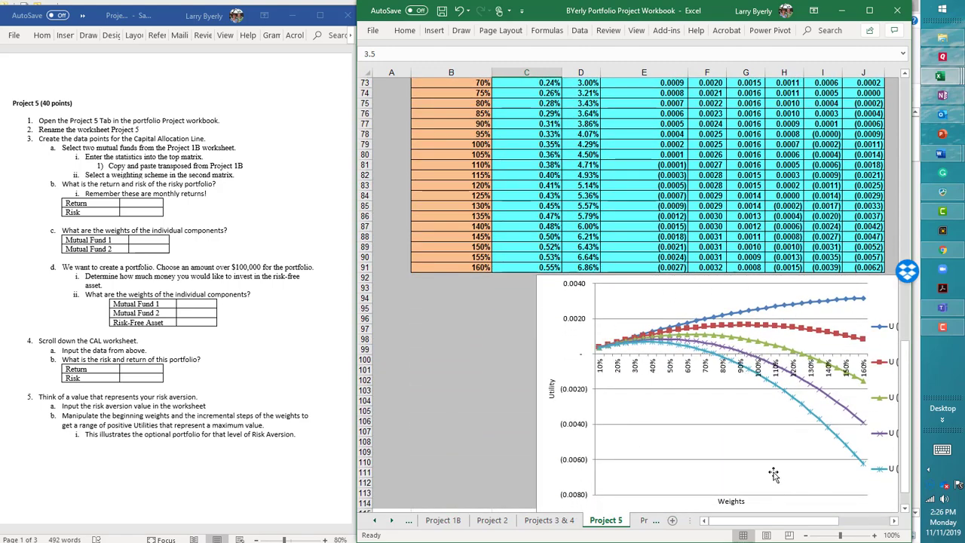
pyautogui.moveTo(746, 520); pyautogui.dragTo(758, 520)
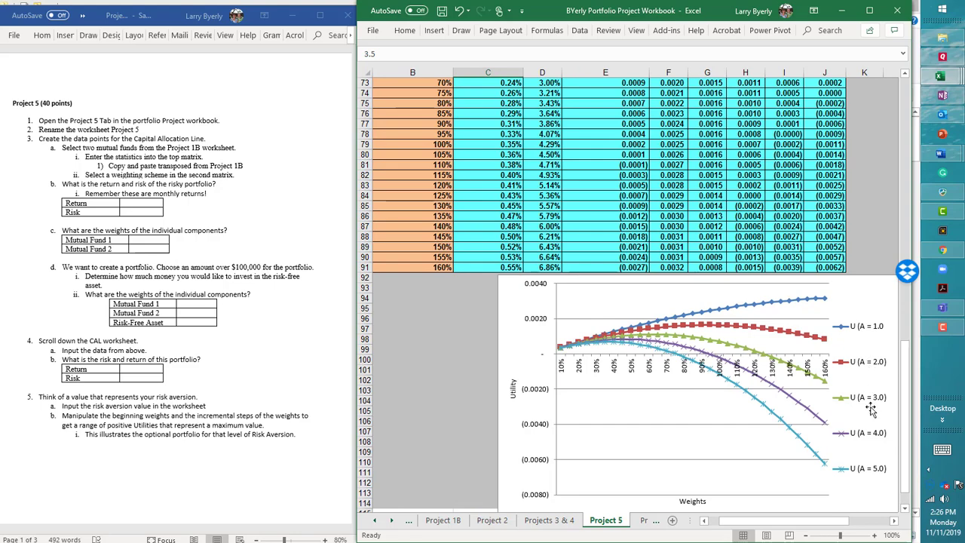
pyautogui.scroll(2, 456, 469)
pyautogui.scroll(3, 456, 469)
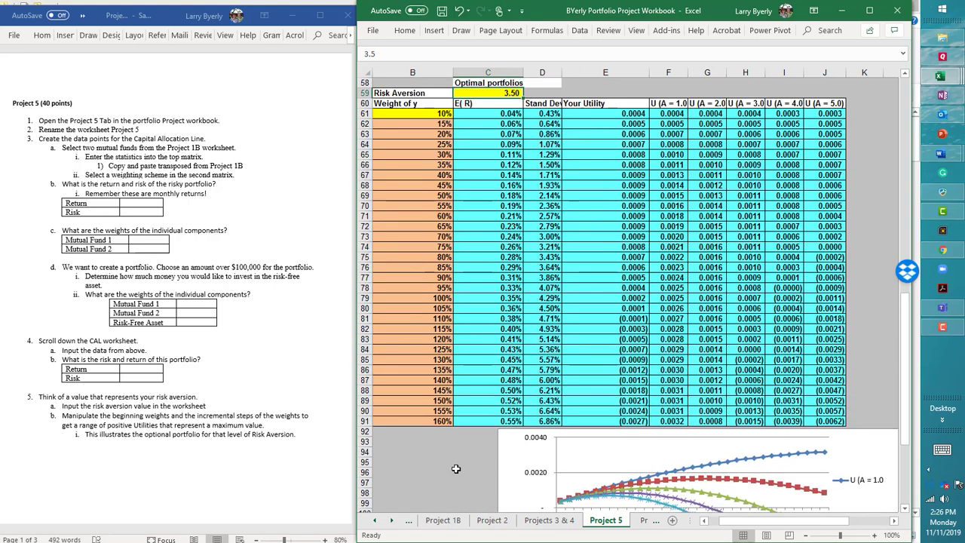
pyautogui.scroll(2, 508, 215)
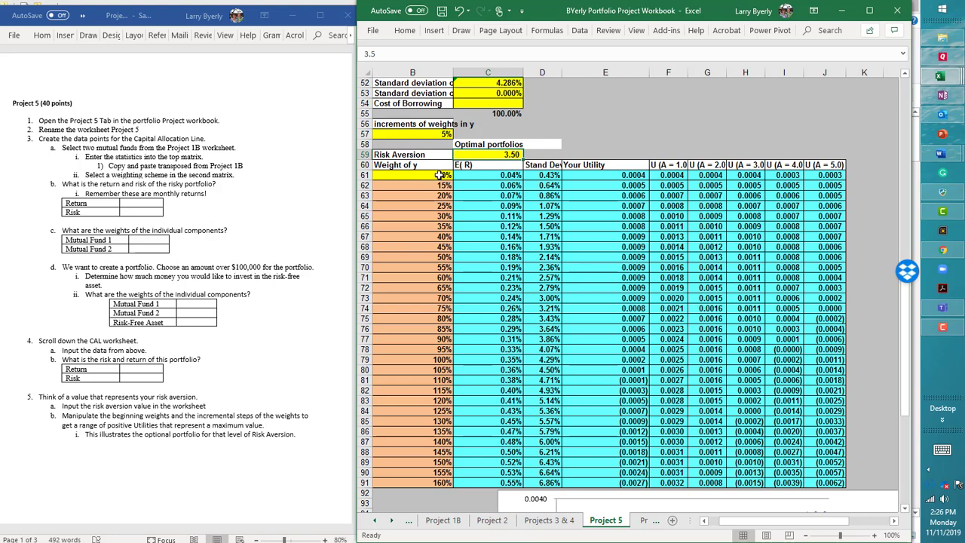
# Try a starting Weight of y of 40% in B61 of the Optimal portfolios table and restore it to 10%.
pyautogui.click(439, 175)
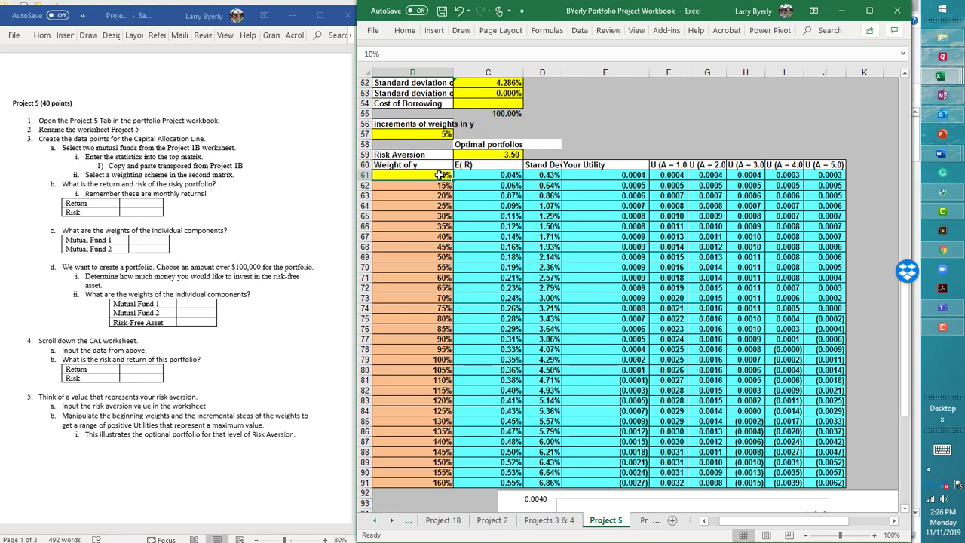
pyautogui.write('40')
pyautogui.press('Return')
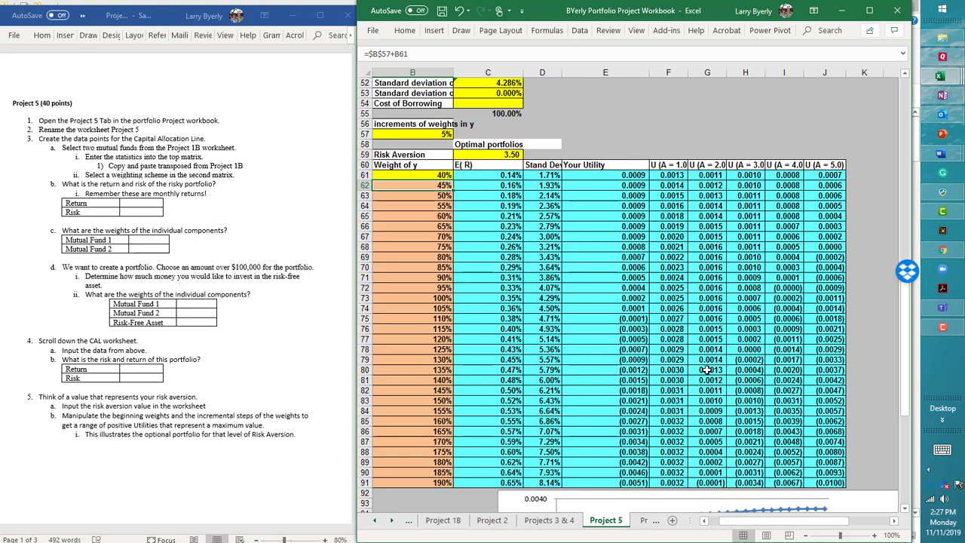
pyautogui.click(442, 176)
pyautogui.write('10%')
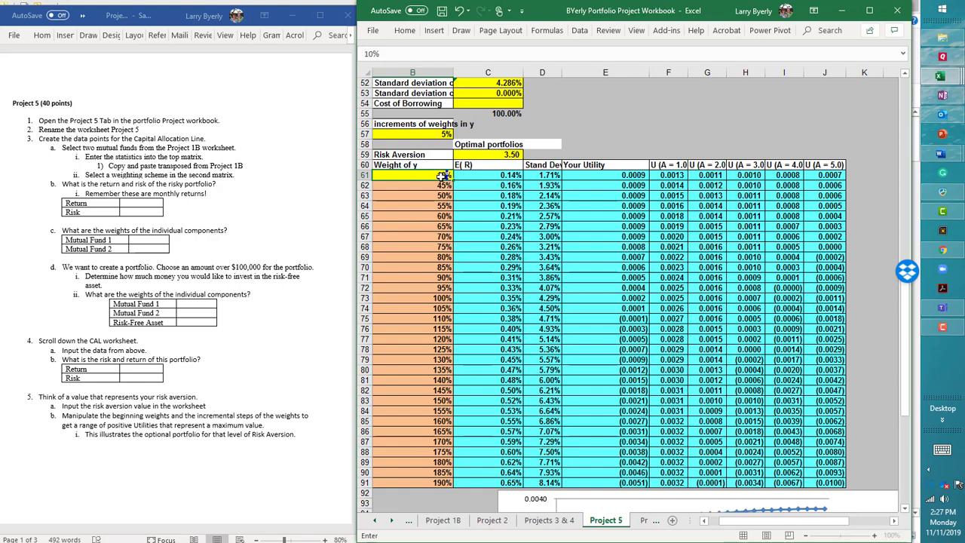
pyautogui.press('Return')
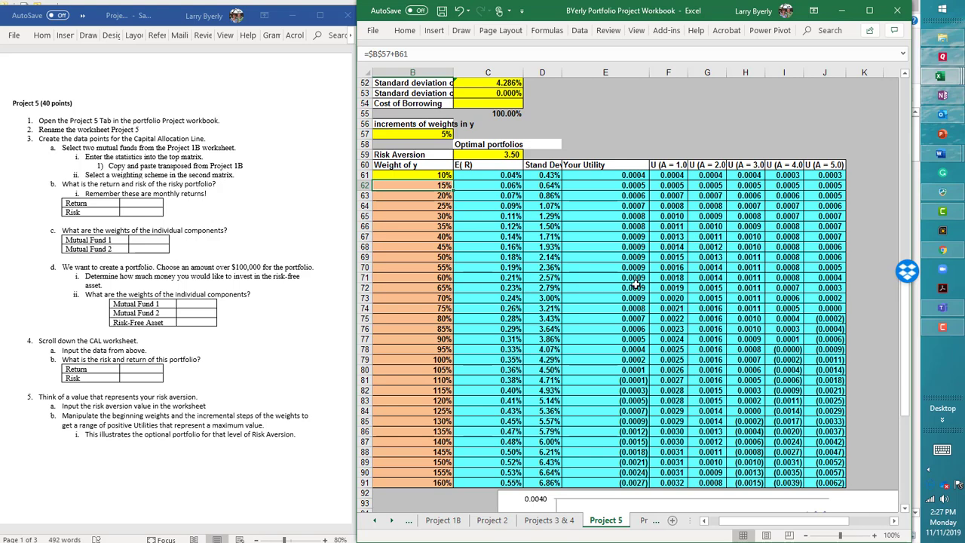
# Try to add a decimal place to the utility columns E60:J91 with their header row included.
pyautogui.click(619, 165)
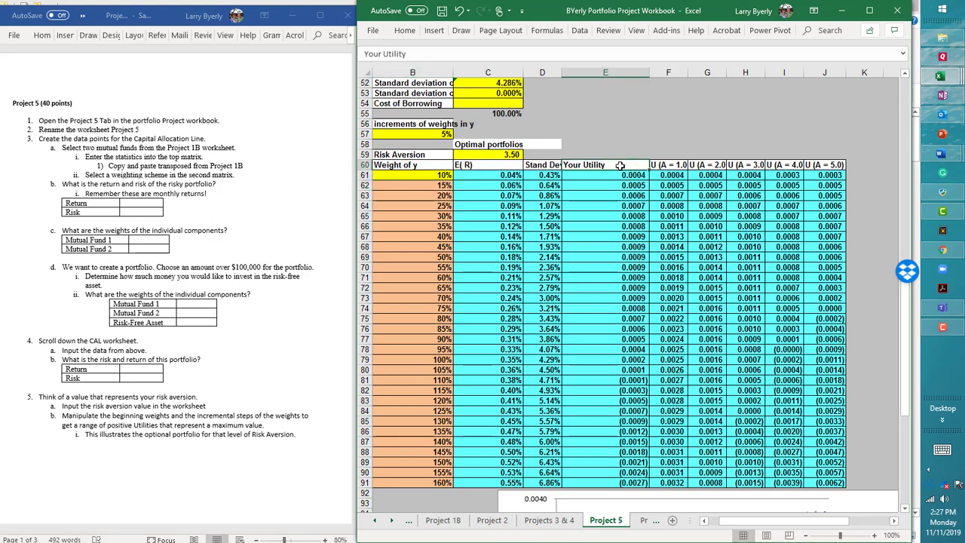
pyautogui.hotkey('shift', 'Right')
pyautogui.hotkey('shift', 'Right')
pyautogui.hotkey('shift', 'Right')
pyautogui.hotkey('shift', 'Right')
pyautogui.hotkey('shift', 'Right')
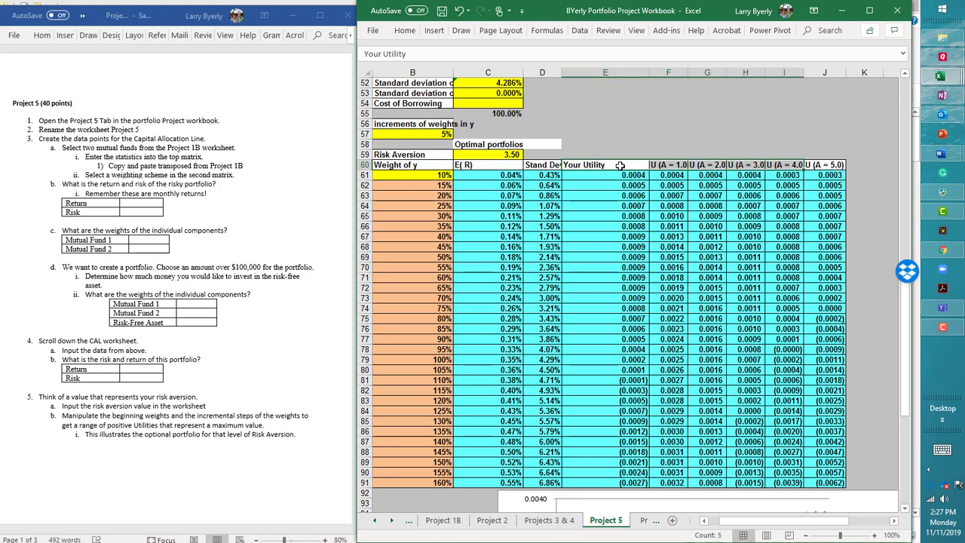
pyautogui.hotkey('shift', 'Down')
pyautogui.hotkey('shift', 'Down')
pyautogui.hotkey('shift', 'Down')
pyautogui.hotkey('shift', 'Down')
pyautogui.hotkey('shift', 'Down')
pyautogui.hotkey('shift', 'Down')
pyautogui.hotkey('shift', 'Down')
pyautogui.hotkey('shift', 'Down')
pyautogui.hotkey('shift', 'Down')
pyautogui.hotkey('shift', 'Down')
pyautogui.hotkey('shift', 'Down')
pyautogui.hotkey('shift', 'Down')
pyautogui.hotkey('shift', 'Down')
pyautogui.hotkey('shift', 'Down')
pyautogui.hotkey('shift', 'Down')
pyautogui.hotkey('shift', 'Down')
pyautogui.hotkey('shift', 'Down')
pyautogui.hotkey('shift', 'Down')
pyautogui.hotkey('shift', 'Down')
pyautogui.hotkey('shift', 'Down')
pyautogui.hotkey('shift', 'Down')
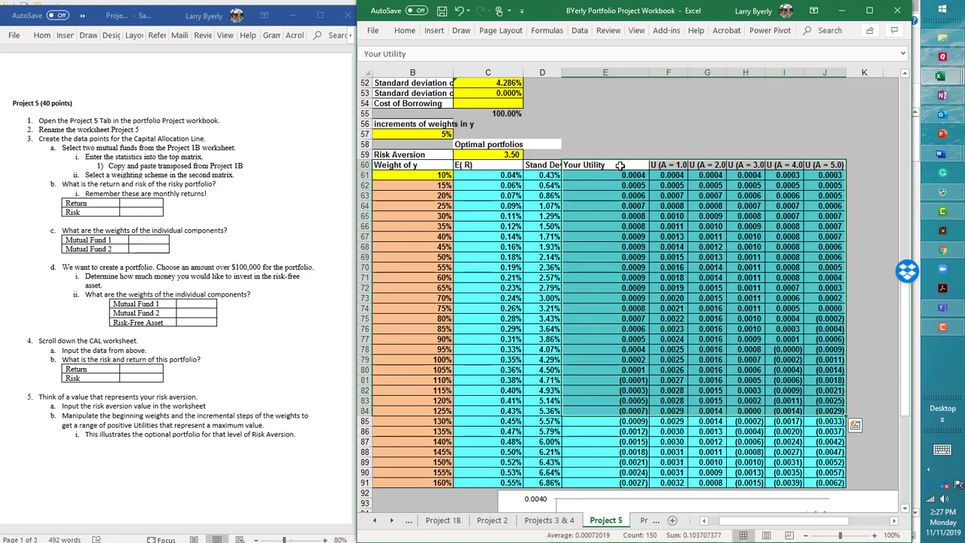
pyautogui.hscroll(1, 619, 165)
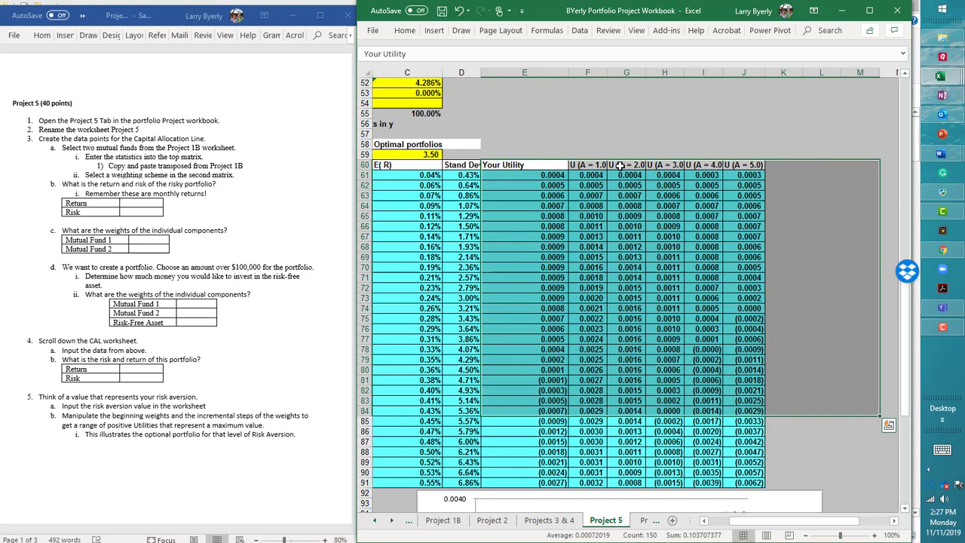
pyautogui.hotkey('shift', 'Right')
pyautogui.hotkey('shift', 'Left')
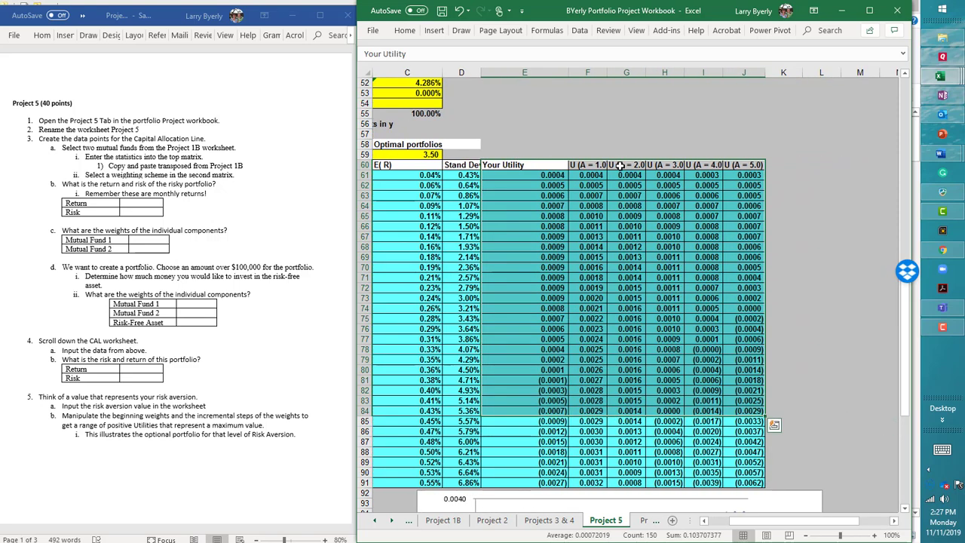
pyautogui.hotkey('shift', 'Down')
pyautogui.hotkey('shift', 'Down')
pyautogui.hotkey('shift', 'Down')
pyautogui.hotkey('shift', 'Down')
pyautogui.hotkey('shift', 'Down')
pyautogui.hotkey('shift', 'Down')
pyautogui.hotkey('shift', 'Down')
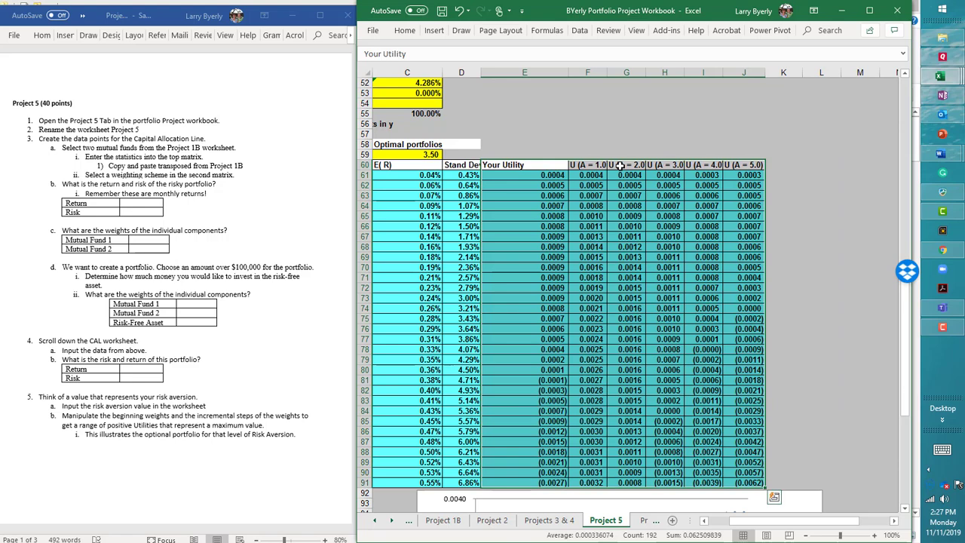
pyautogui.rightClick(654, 306)
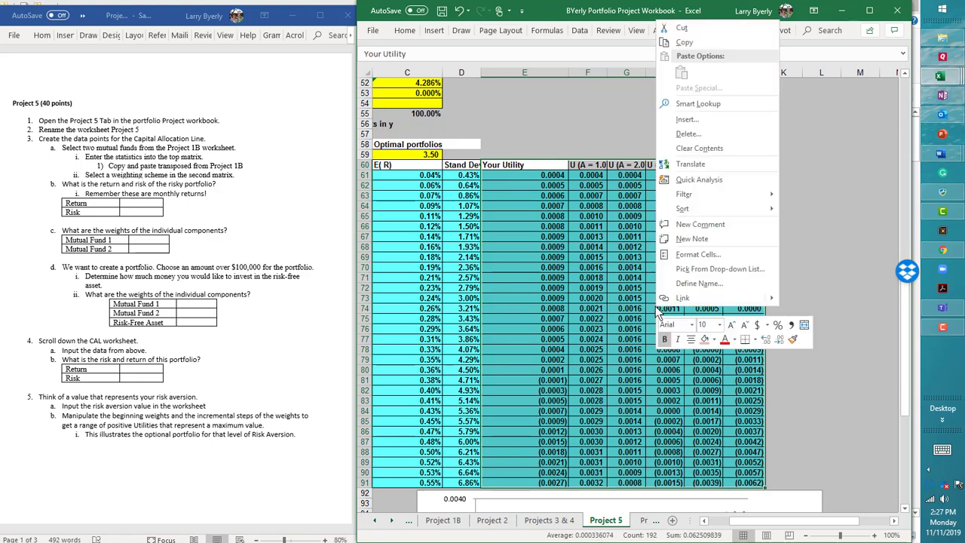
pyautogui.click(764, 339)
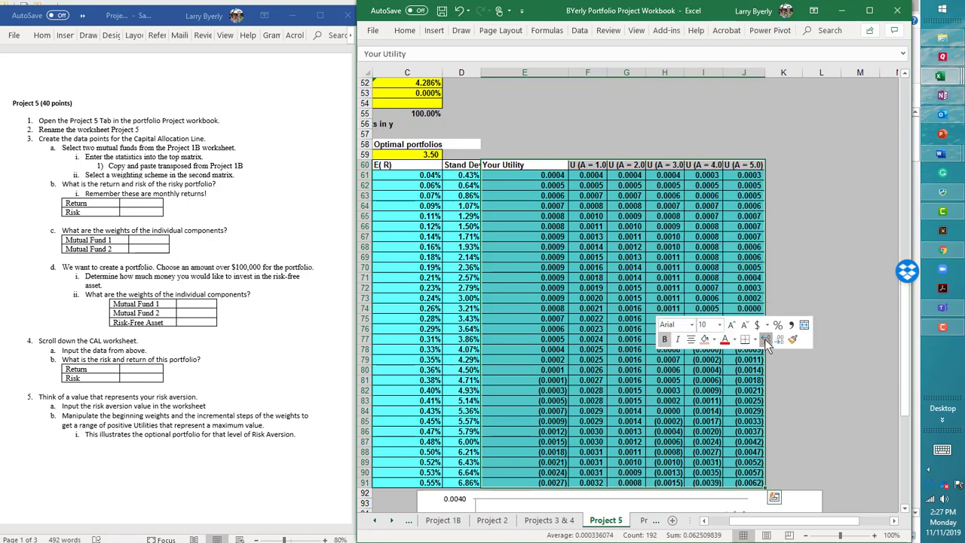
pyautogui.click(625, 318)
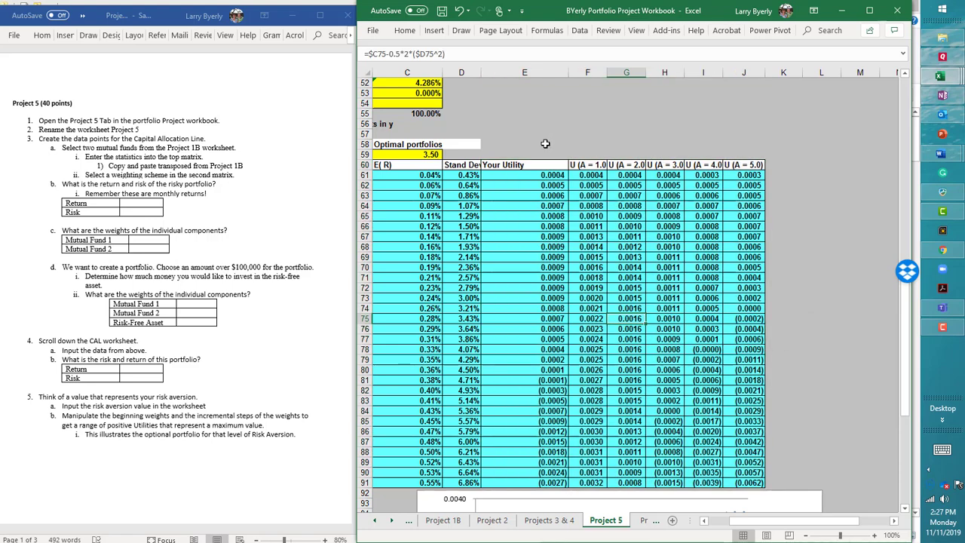
# Show the utility values in E61:J91, without the header row, with six decimal places.
pyautogui.click(554, 175)
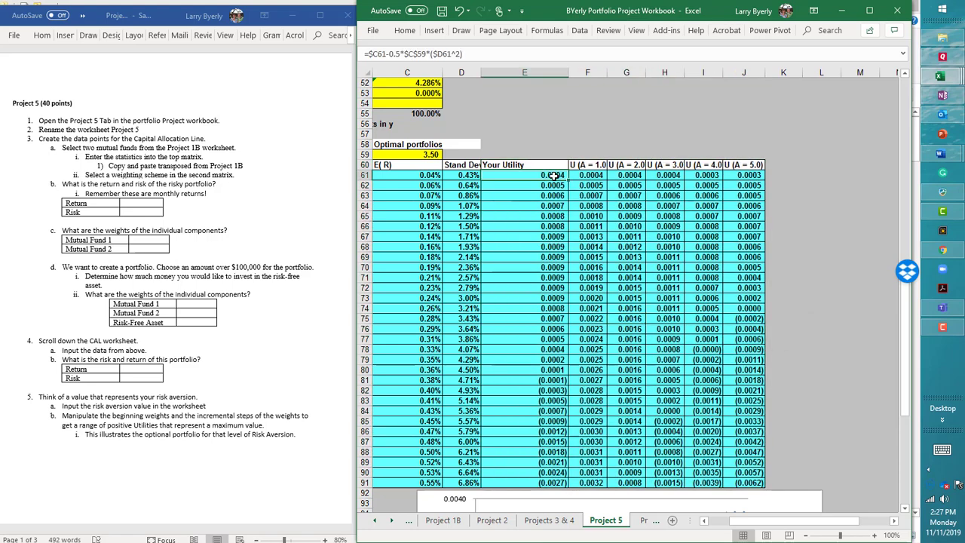
pyautogui.hotkey('shift', 'Right')
pyautogui.hotkey('shift', 'Right')
pyautogui.hotkey('shift', 'Right')
pyautogui.hotkey('shift', 'Right')
pyautogui.hotkey('shift', 'Right')
pyautogui.hotkey('shift', 'Down')
pyautogui.hotkey('shift', 'Down')
pyautogui.hotkey('shift', 'Down')
pyautogui.hotkey('shift', 'Down')
pyautogui.hotkey('shift', 'Down')
pyautogui.hotkey('shift', 'Down')
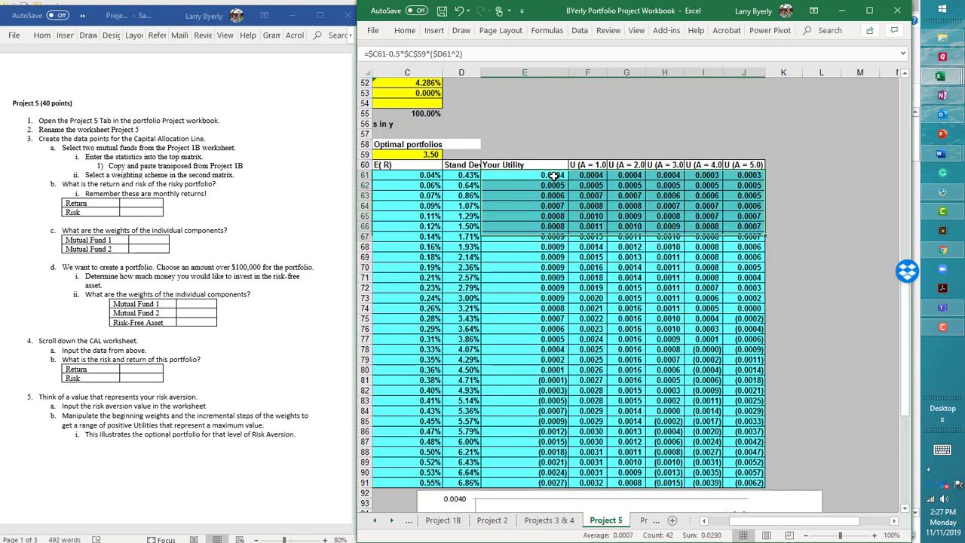
pyautogui.hotkey('shift', 'Down')
pyautogui.hotkey('shift', 'Down')
pyautogui.hotkey('shift', 'Down')
pyautogui.hotkey('shift', 'Down')
pyautogui.hotkey('shift', 'Down')
pyautogui.hotkey('shift', 'Down')
pyautogui.hotkey('shift', 'Down')
pyautogui.hotkey('shift', 'Down')
pyautogui.hotkey('shift', 'Down')
pyautogui.hotkey('shift', 'Down')
pyautogui.hotkey('shift', 'Down')
pyautogui.hotkey('shift', 'Down')
pyautogui.hotkey('shift', 'Down')
pyautogui.hotkey('shift', 'Down')
pyautogui.hotkey('shift', 'Down')
pyautogui.hotkey('shift', 'Down')
pyautogui.hotkey('shift', 'Down')
pyautogui.hotkey('shift', 'Down')
pyautogui.hotkey('shift', 'Down')
pyautogui.hotkey('shift', 'Down')
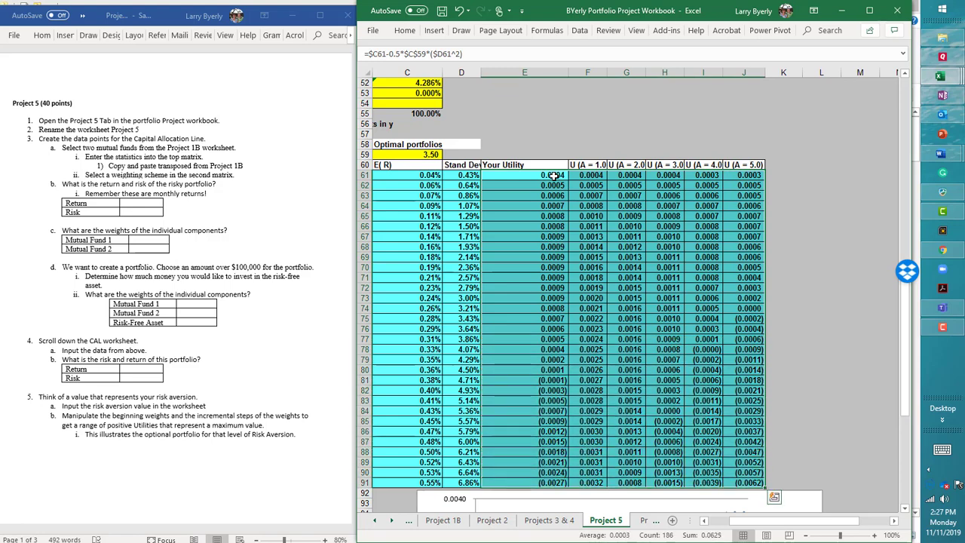
pyautogui.rightClick(553, 174)
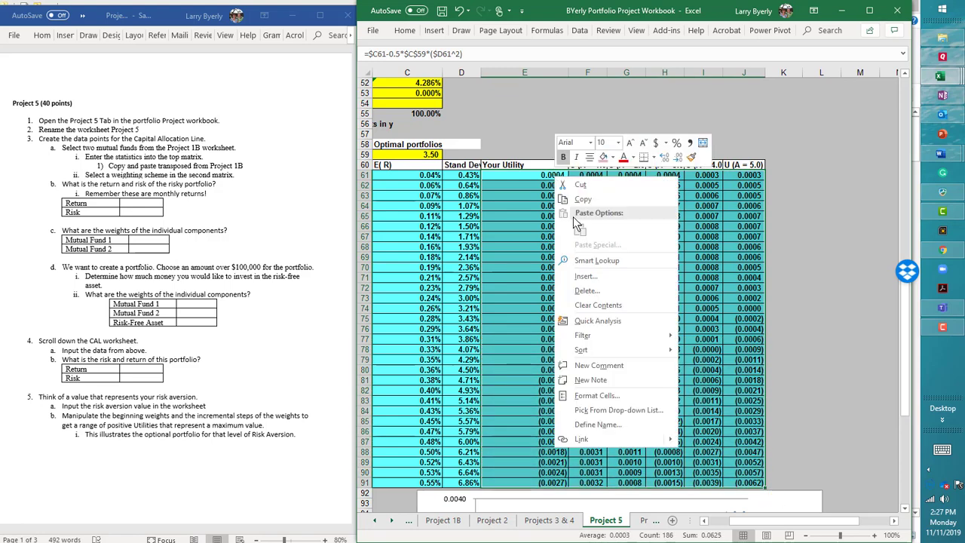
pyautogui.click(664, 157)
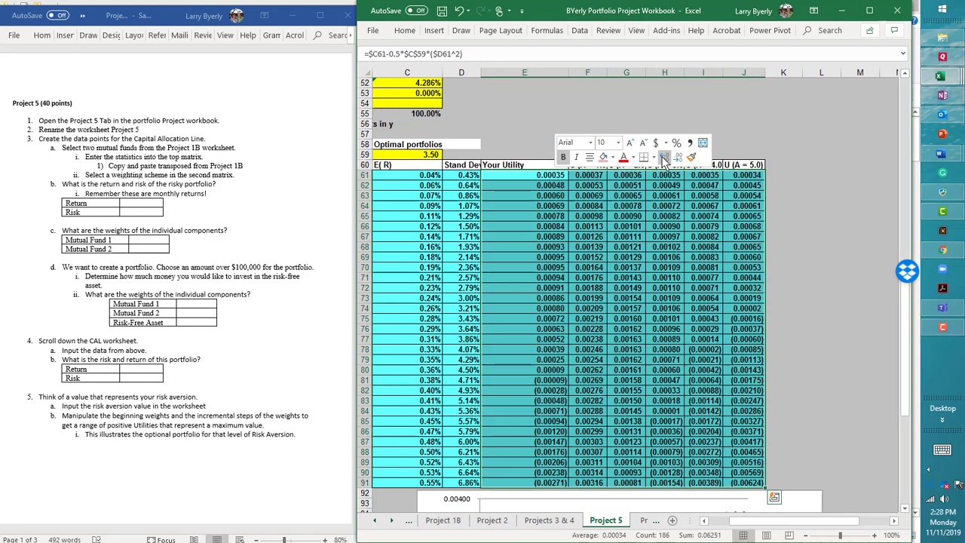
pyautogui.click(663, 158)
pyautogui.click(571, 257)
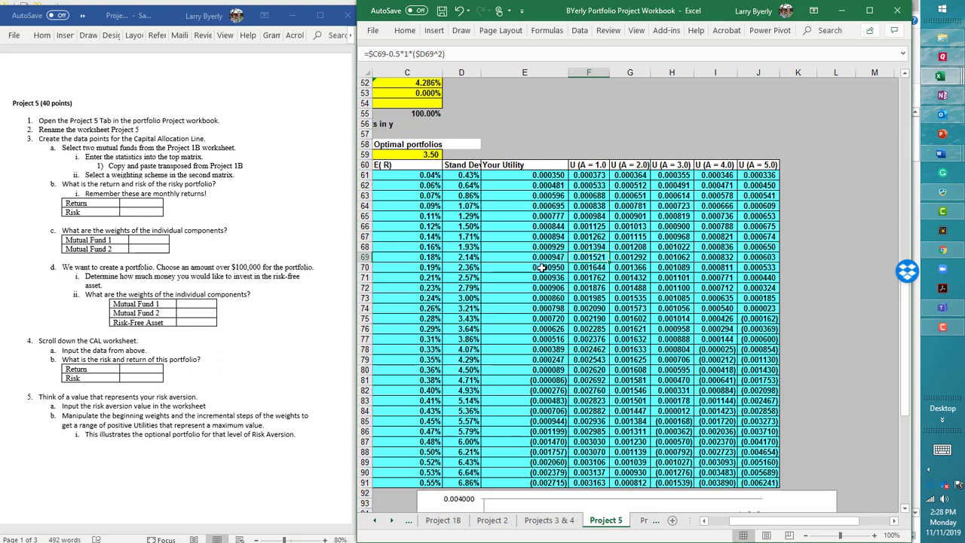
# Locate the highest value in the Your Utility column and trace its row back to the standard deviation, expected return and Weight of y.
pyautogui.click(541, 267)
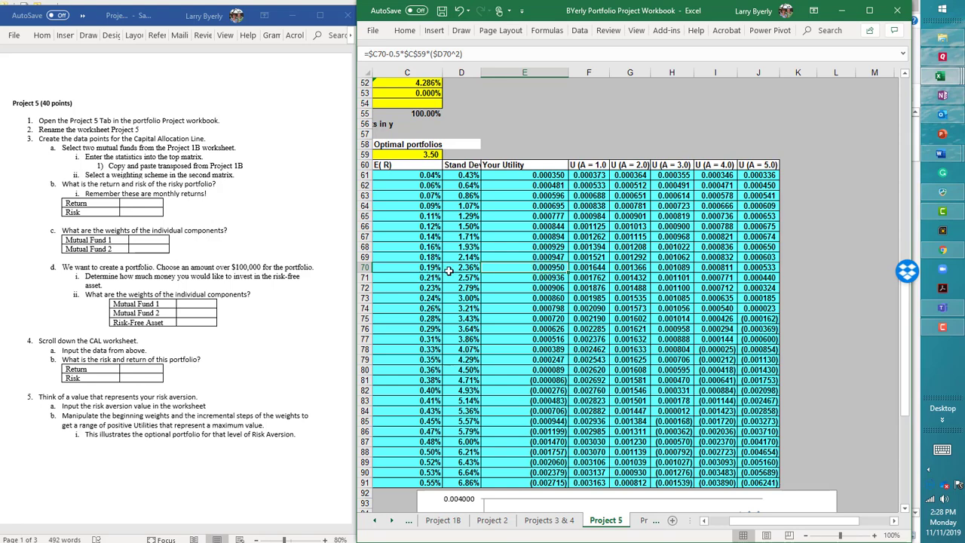
pyautogui.press('Left')
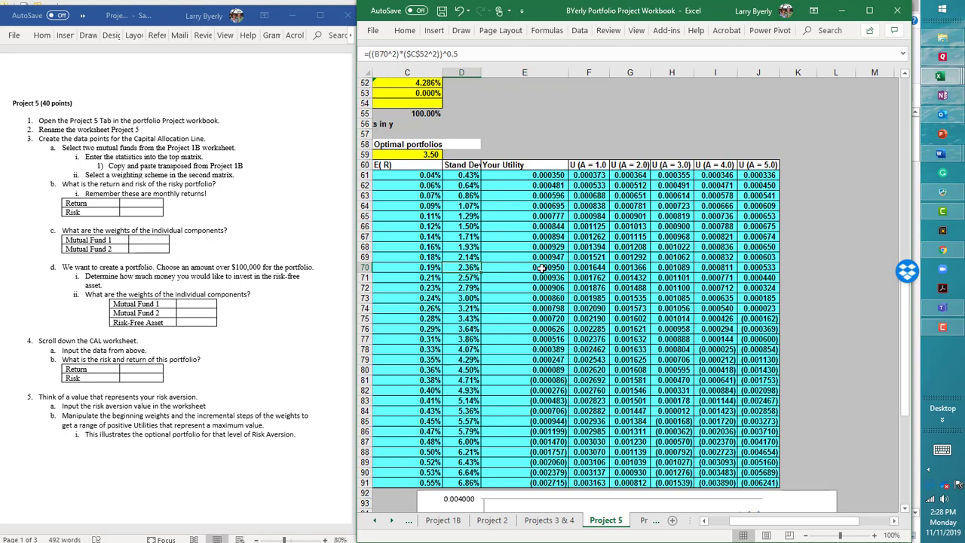
pyautogui.press('Left')
pyautogui.press('Left')
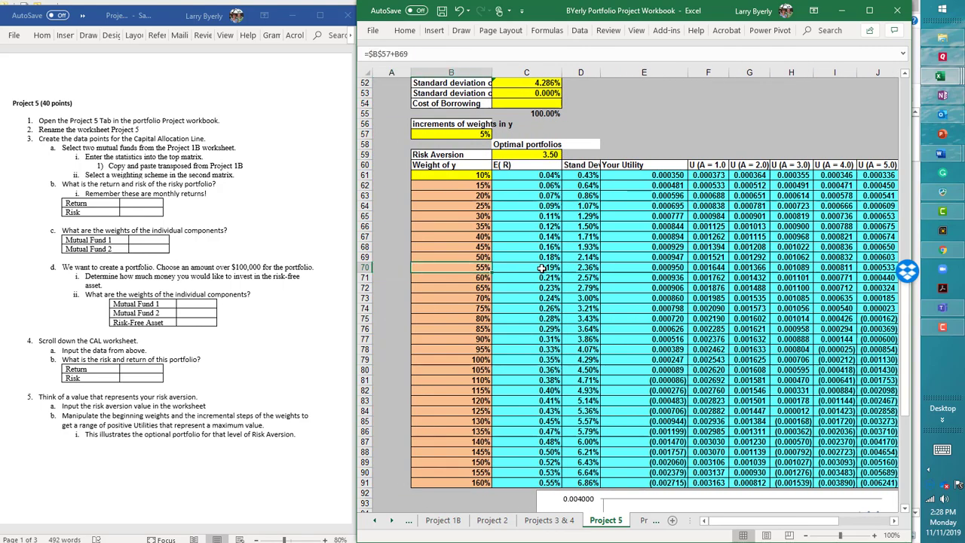
pyautogui.press('Right')
pyautogui.press('Right')
pyautogui.press('Right')
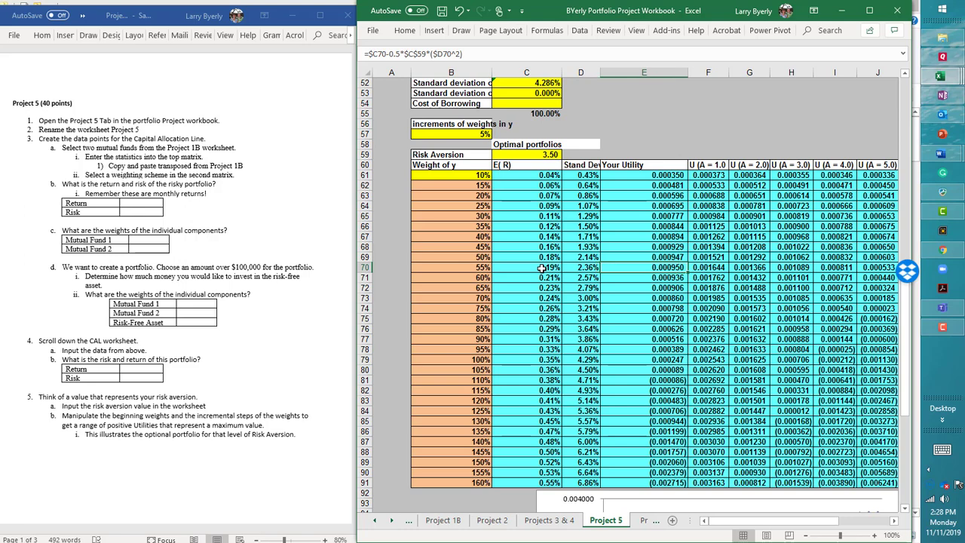
pyautogui.press('Left')
pyautogui.press('Left')
pyautogui.press('Left')
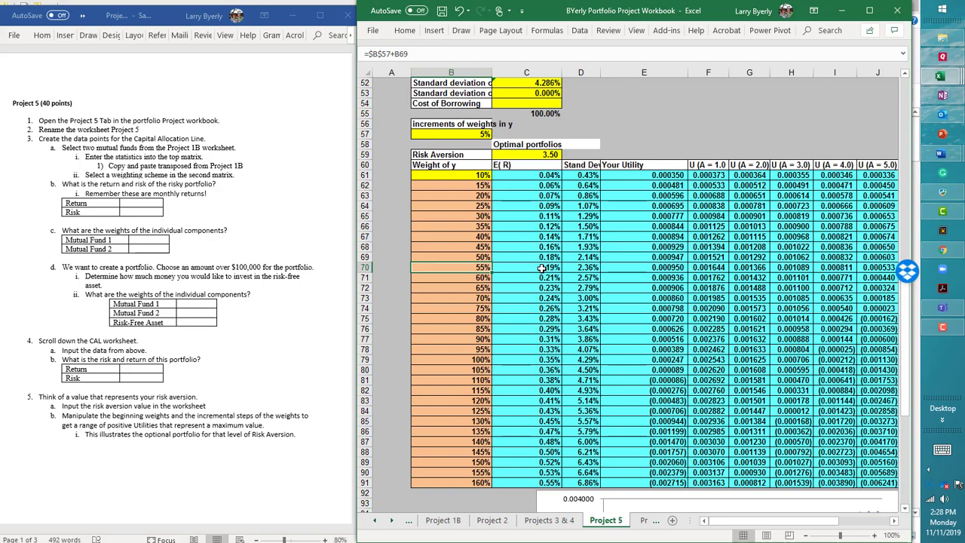
# Set the ACEIX weight in B9 of the weights matrix to 55%.
pyautogui.press('Up')
pyautogui.press('Up')
pyautogui.press('Up')
pyautogui.press('Up')
pyautogui.press('Up')
pyautogui.press('Up')
pyautogui.press('Up')
pyautogui.press('Up')
pyautogui.press('Up')
pyautogui.press('Up')
pyautogui.press('Up')
pyautogui.press('Up')
pyautogui.press('Up')
pyautogui.press('Up')
pyautogui.press('Up')
pyautogui.press('Up')
pyautogui.press('Up')
pyautogui.press('Up')
pyautogui.press('Up')
pyautogui.press('Up')
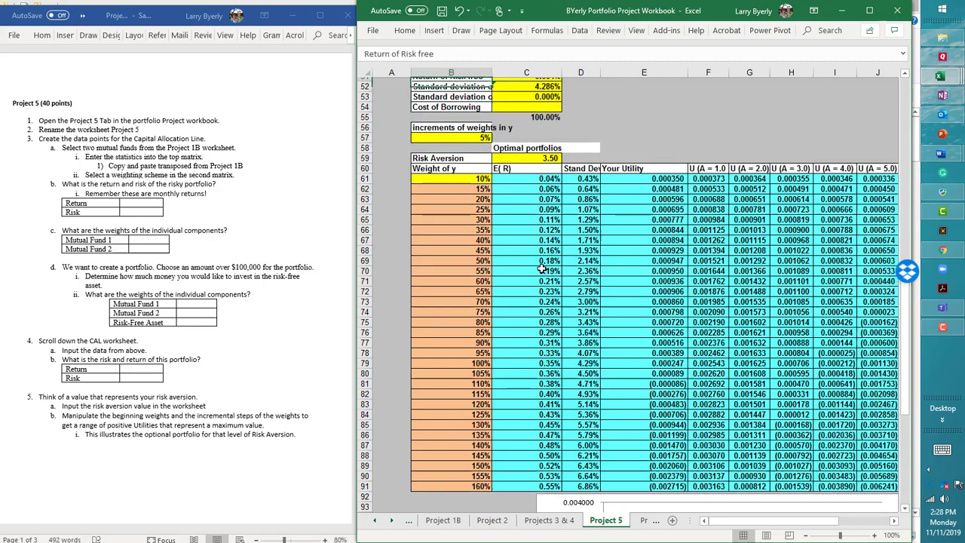
pyautogui.press('Up')
pyautogui.press('Up')
pyautogui.press('Up')
pyautogui.press('Up')
pyautogui.press('Up')
pyautogui.press('Up')
pyautogui.press('Up')
pyautogui.press('Up')
pyautogui.press('Up')
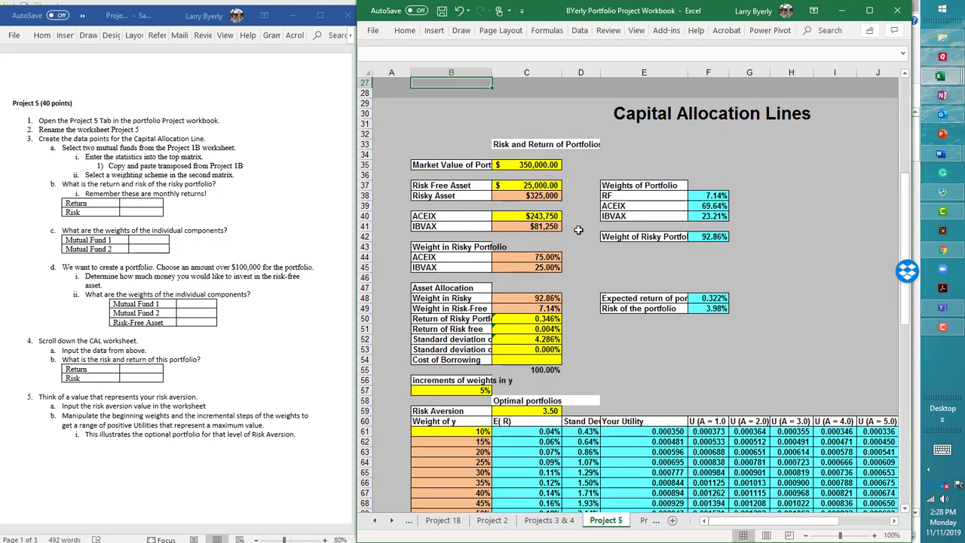
pyautogui.scroll(1, 576, 290)
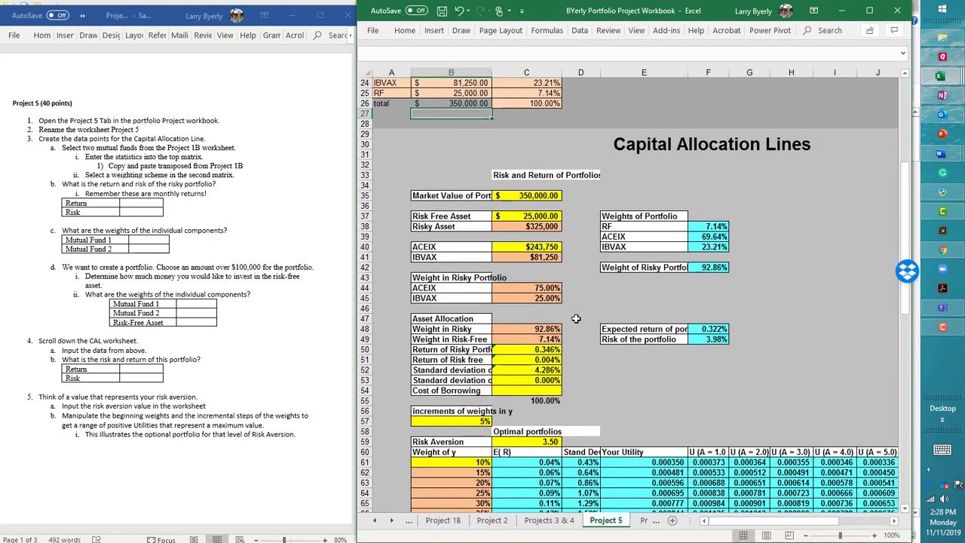
pyautogui.scroll(4, 578, 286)
pyautogui.scroll(1, 582, 262)
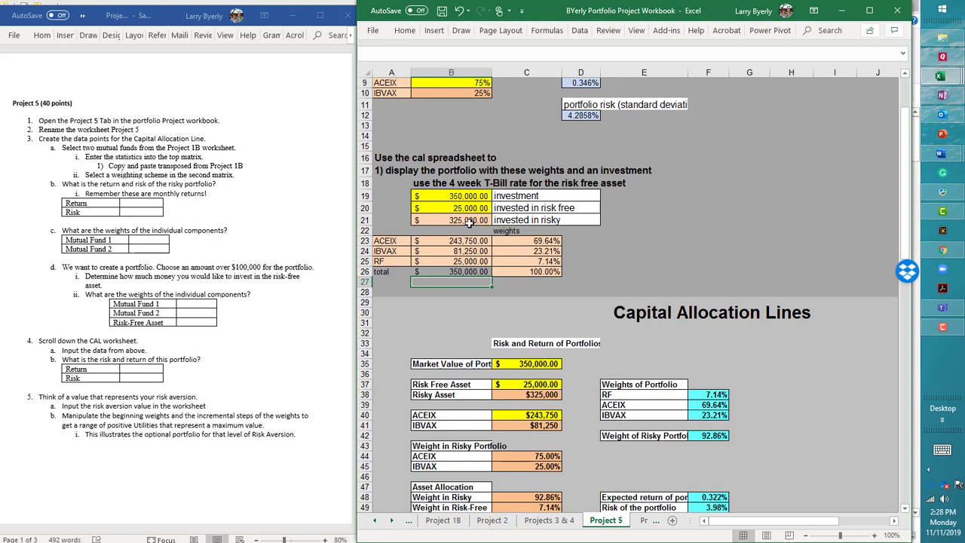
pyautogui.scroll(2, 465, 221)
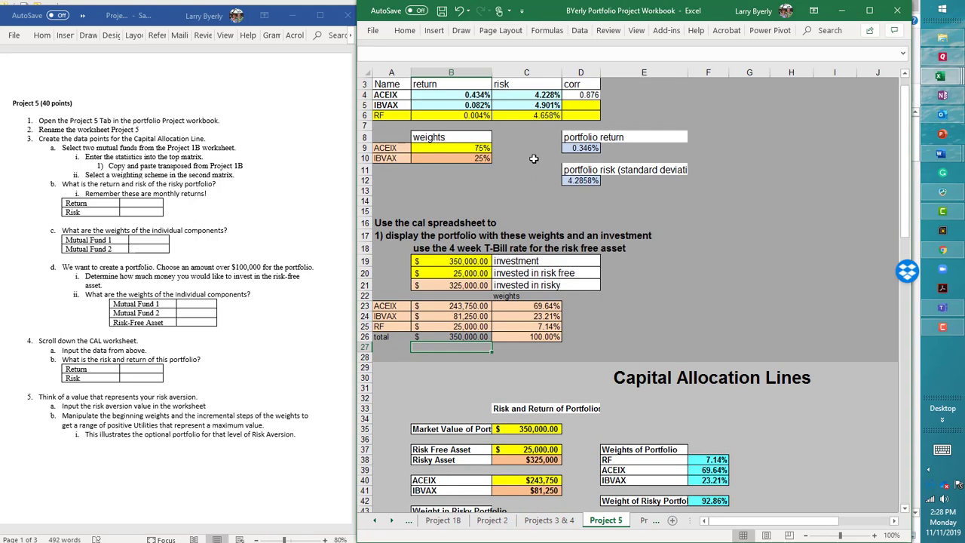
pyautogui.click(479, 148)
pyautogui.write('5')
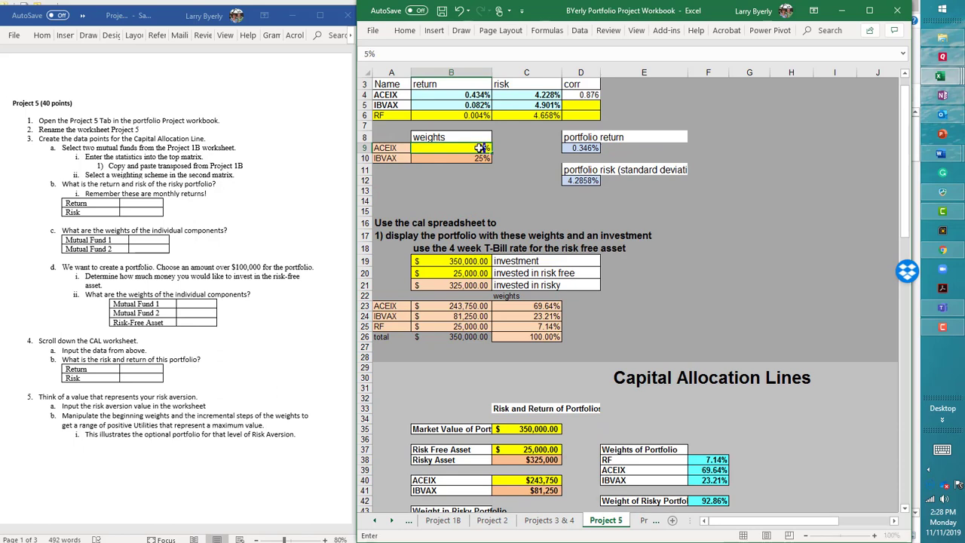
pyautogui.write('5')
pyautogui.press('Return')
# Check the investment and risk-free amounts and the formulas behind the ACEIX and IBVAX allocations in B19:B24.
pyautogui.press('Down')
pyautogui.press('Down')
pyautogui.press('Down')
pyautogui.press('Down')
pyautogui.press('Down')
pyautogui.press('Down')
pyautogui.press('Down')
pyautogui.press('Down')
pyautogui.press('Down')
pyautogui.press('Down')
pyautogui.press('Down')
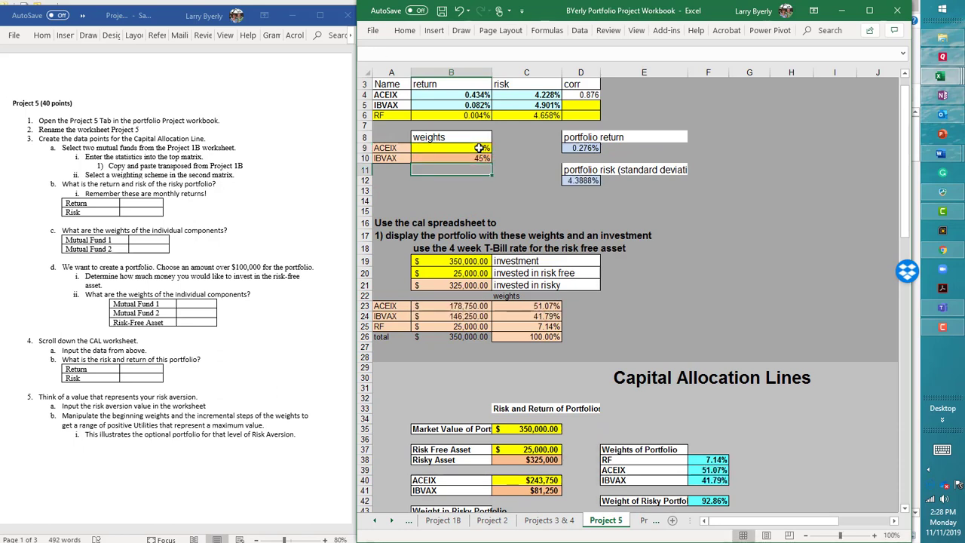
pyautogui.press('Up')
pyautogui.press('Up')
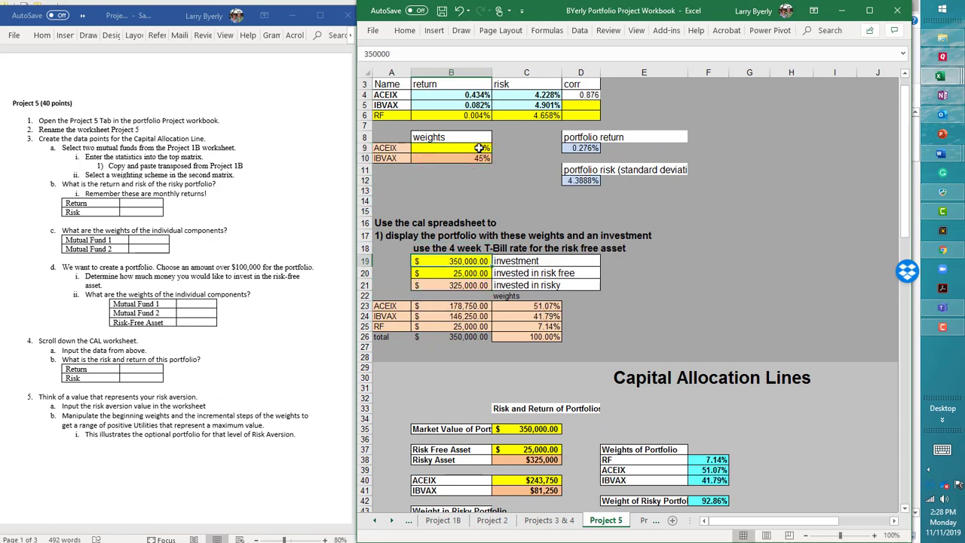
pyautogui.press('Up')
pyautogui.press('Down')
pyautogui.press('Down')
pyautogui.press('Down')
pyautogui.press('Down')
pyautogui.press('Down')
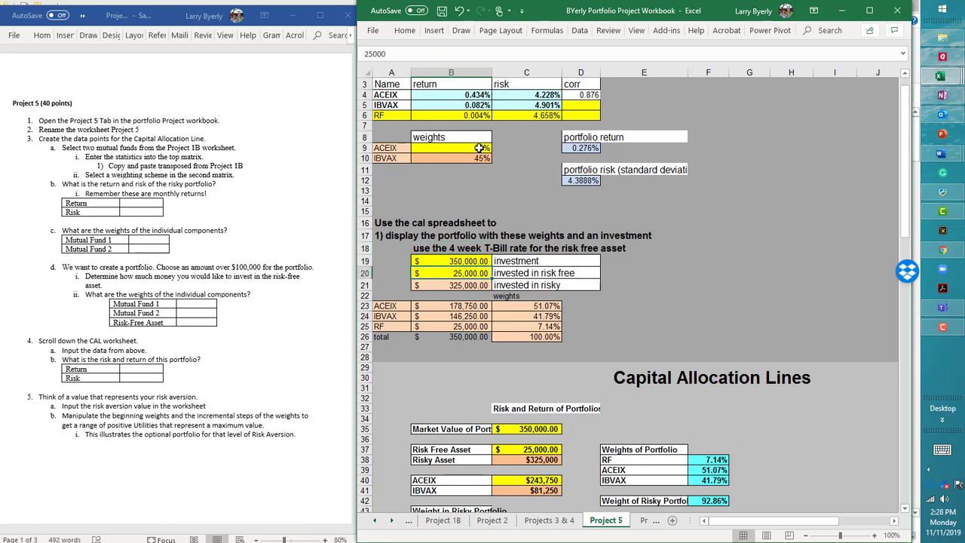
pyautogui.hotkey('ctrl', 'c')
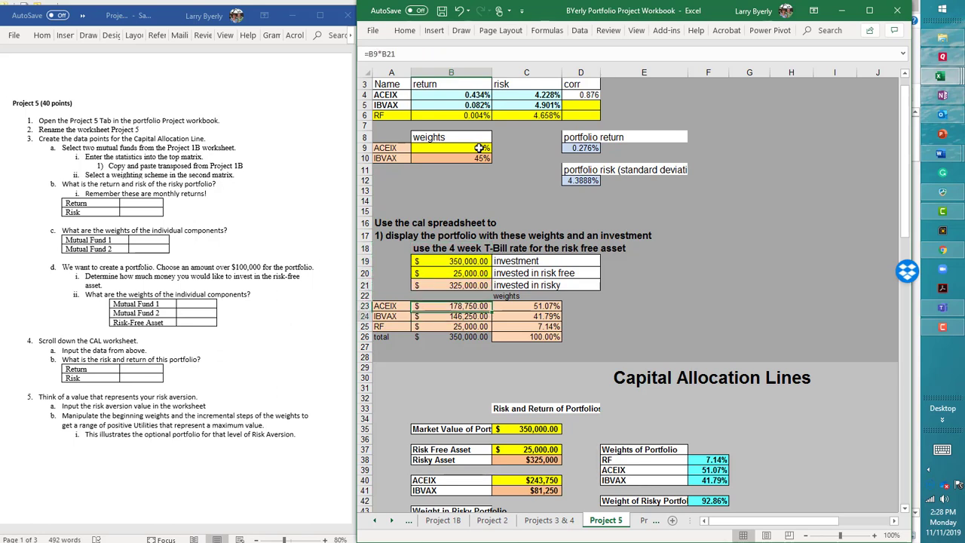
pyautogui.press('Escape')
pyautogui.press('Down')
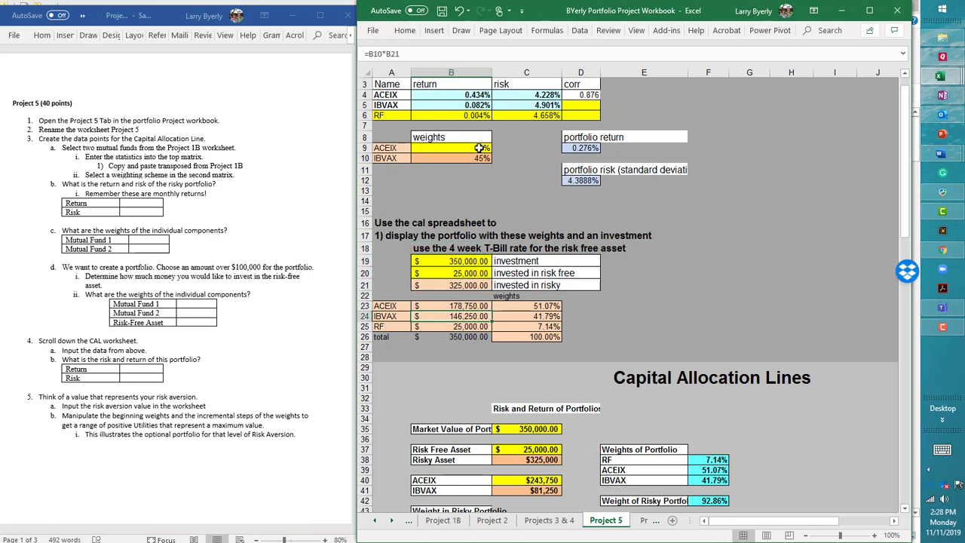
# Review the Capital Allocation Lines section through the Asset Allocation figures and the portfolio's expected return and risk.
pyautogui.press('Down')
pyautogui.press('Down')
pyautogui.press('Down')
pyautogui.press('Down')
pyautogui.press('Down')
pyautogui.press('Down')
pyautogui.press('Down')
pyautogui.press('Down')
pyautogui.press('Down')
pyautogui.press('Down')
pyautogui.press('Down')
pyautogui.press('Down')
pyautogui.press('Down')
pyautogui.press('Down')
pyautogui.press('Down')
pyautogui.press('Down')
pyautogui.press('Down')
pyautogui.press('Down')
pyautogui.press('Down')
pyautogui.press('Down')
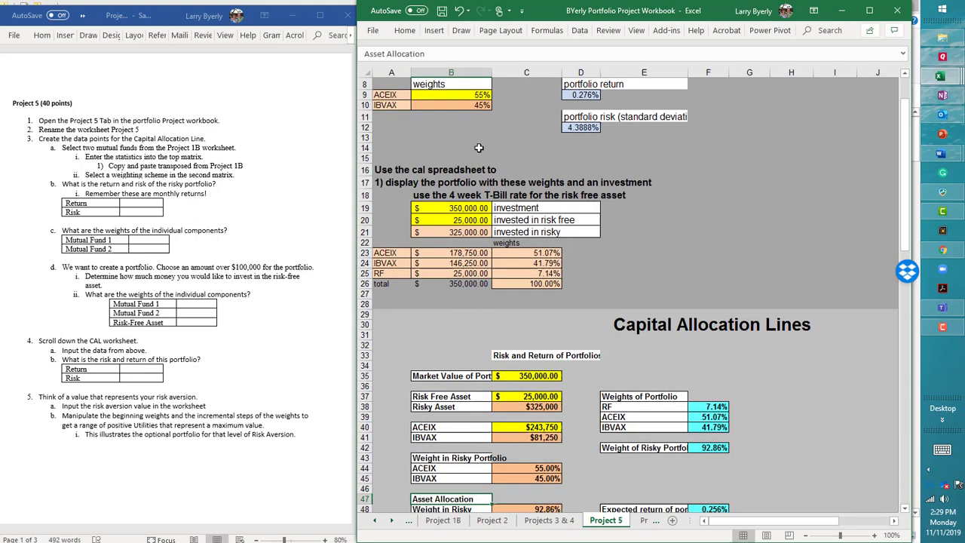
pyautogui.press('Down')
pyautogui.press('Down')
pyautogui.press('Down')
pyautogui.press('Down')
pyautogui.press('Down')
pyautogui.press('Down')
pyautogui.press('Down')
pyautogui.press('Down')
pyautogui.press('Down')
pyautogui.press('Down')
pyautogui.press('Down')
pyautogui.press('Down')
pyautogui.press('Down')
pyautogui.press('Down')
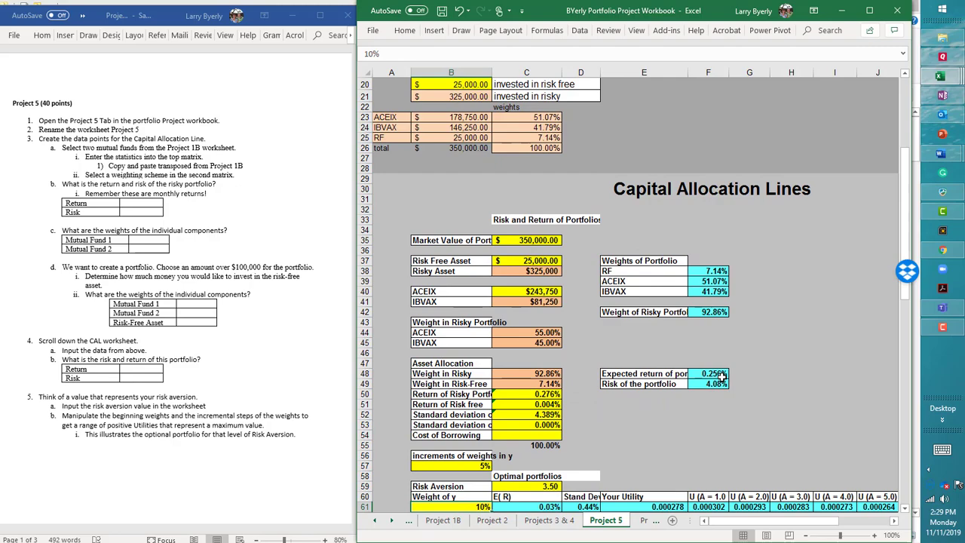
# Locate the highest utility in the U (A = 2.0) column of the Optimal portfolios table and its matching Weight of y.
pyautogui.scroll(-1, 744, 375)
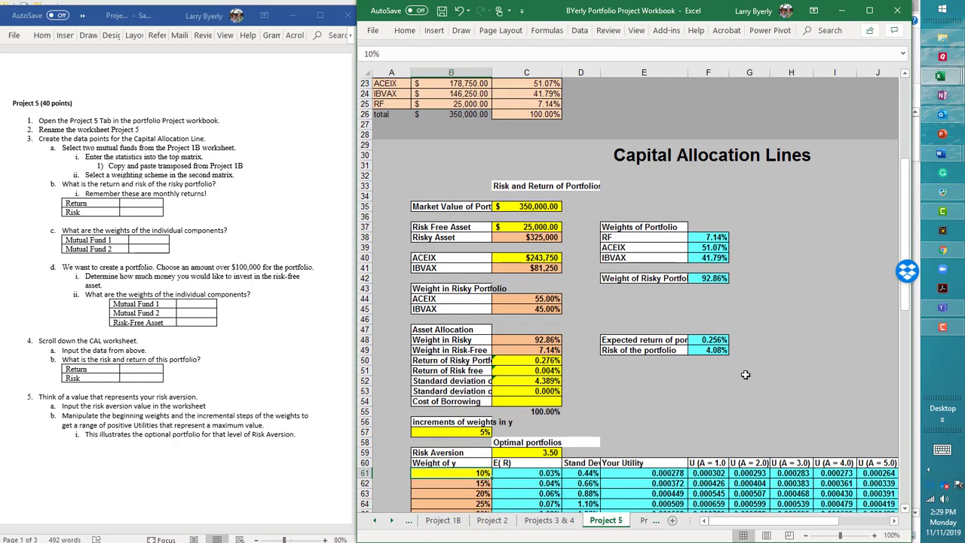
pyautogui.scroll(-6, 745, 375)
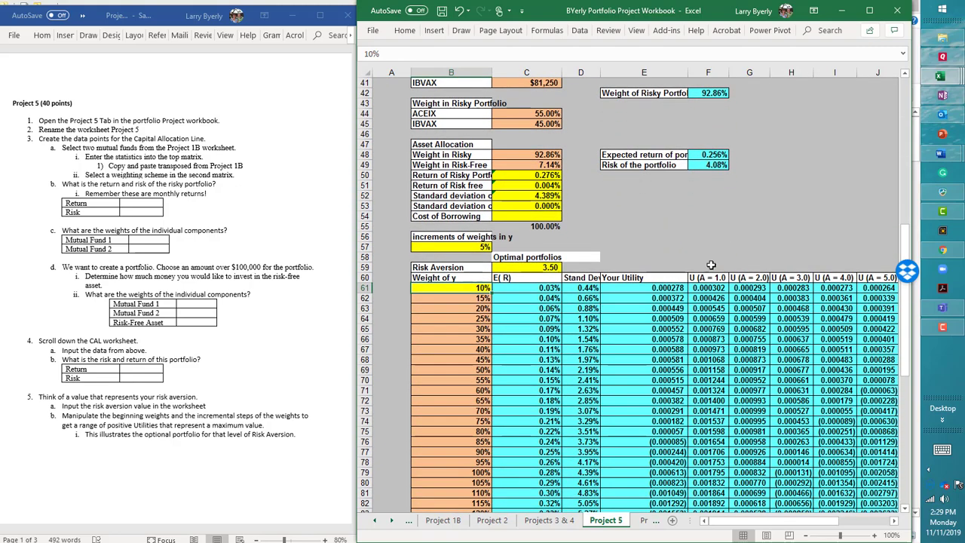
pyautogui.scroll(-4, 728, 222)
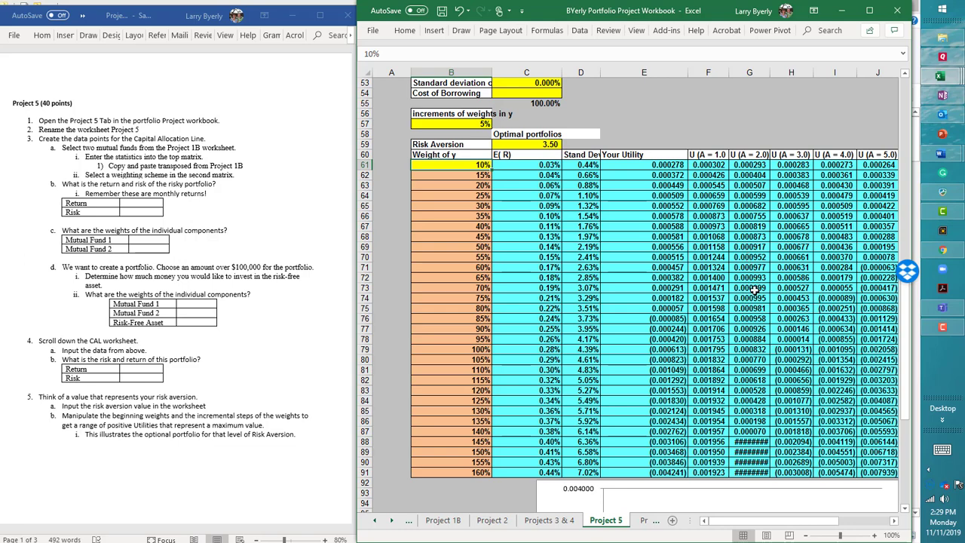
pyautogui.click(746, 289)
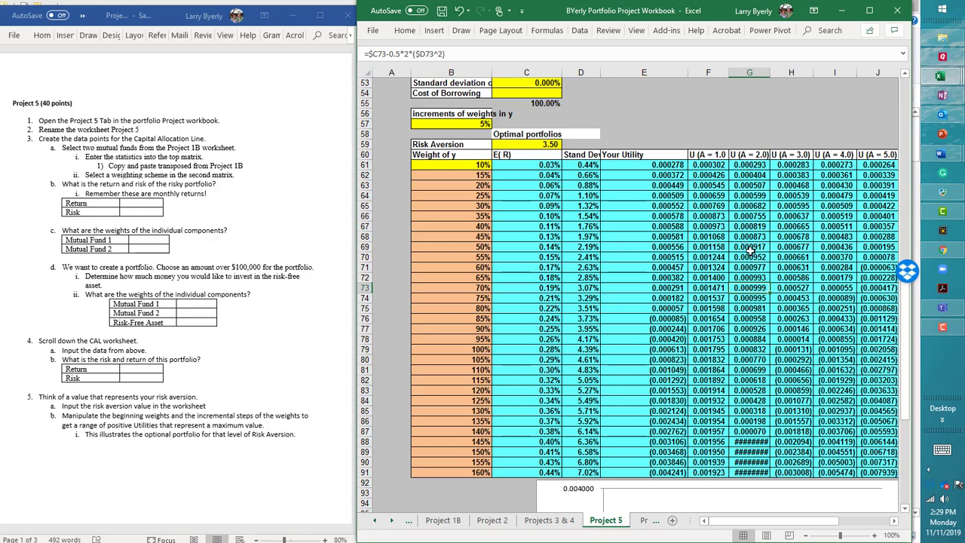
pyautogui.click(479, 287)
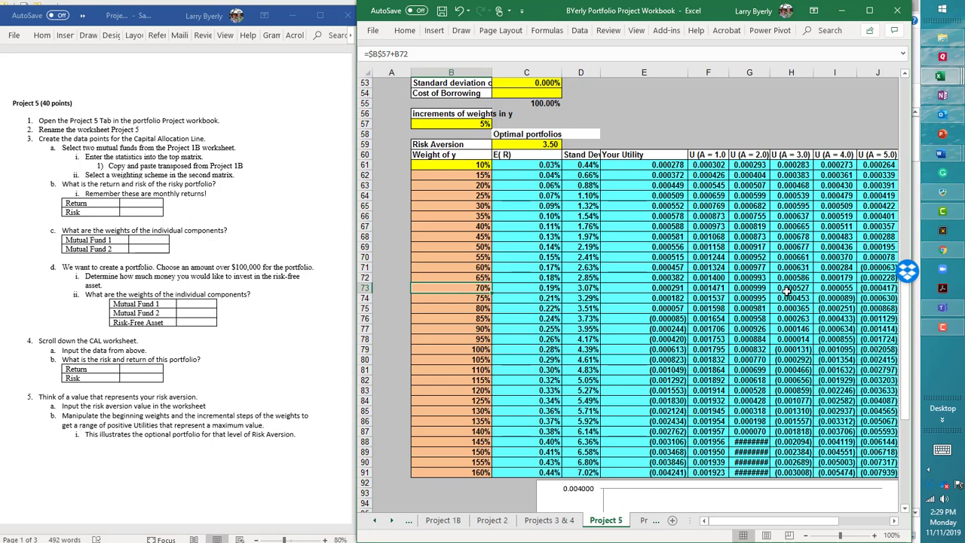
# Switch to the Word instructions and examine part 5c with its table of Weight Risky (y), Risk Aversion and Max Utility.
pyautogui.click(215, 457)
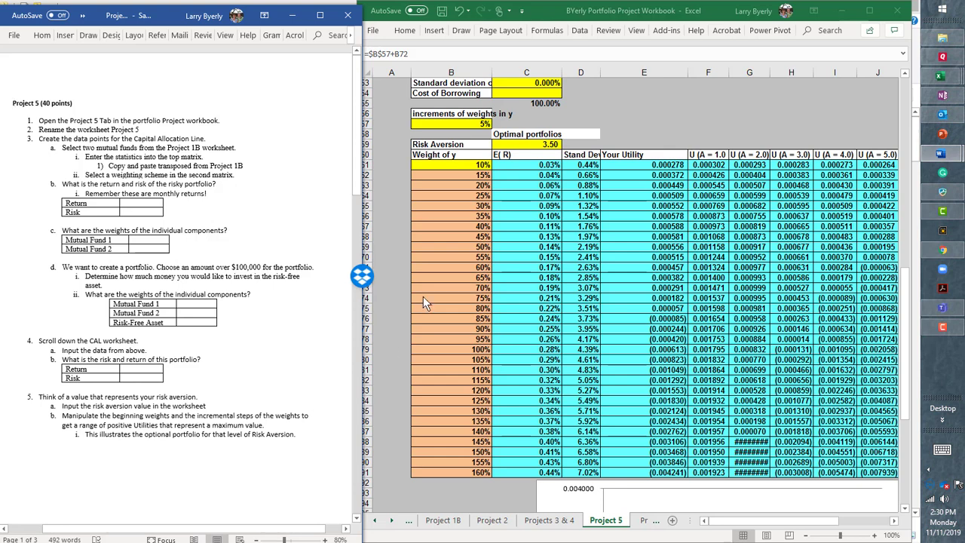
pyautogui.click(547, 144)
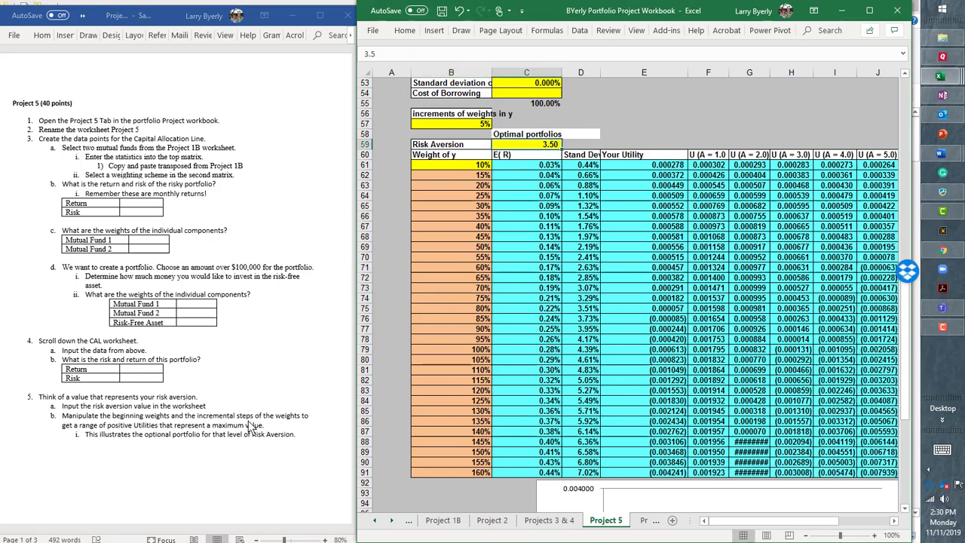
pyautogui.scroll(-1, 224, 423)
pyautogui.click(224, 422)
pyautogui.scroll(-5, 222, 418)
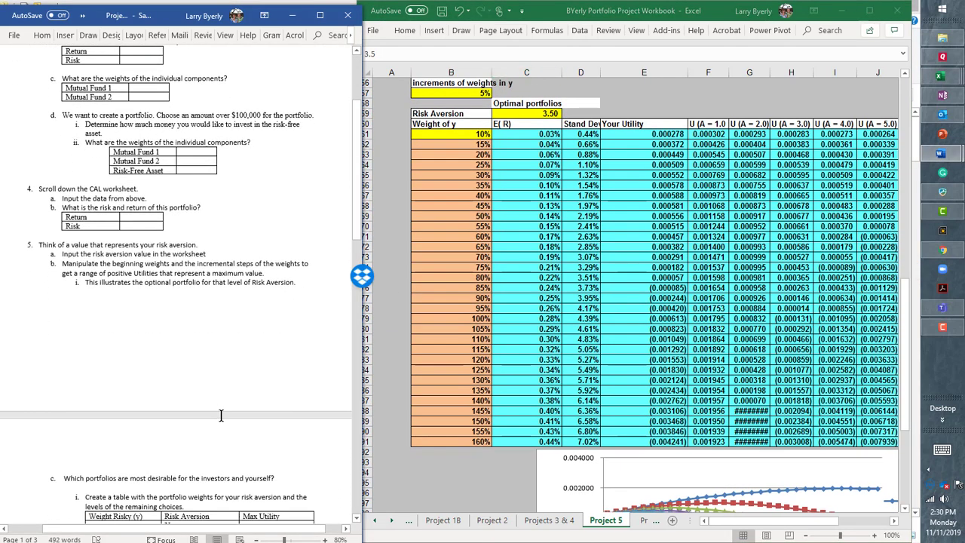
pyautogui.scroll(-3, 221, 415)
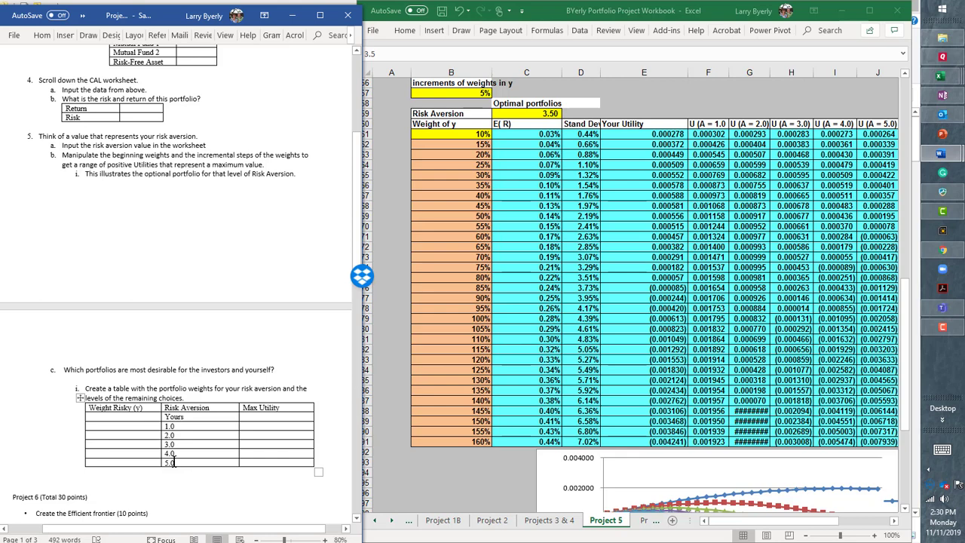
pyautogui.click(197, 417)
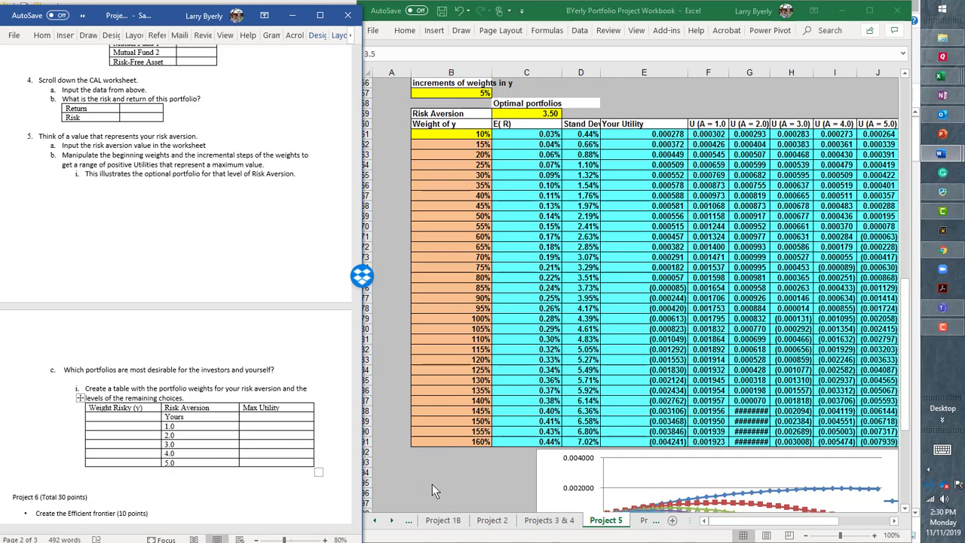
pyautogui.hotkey('alt', 'Tab')
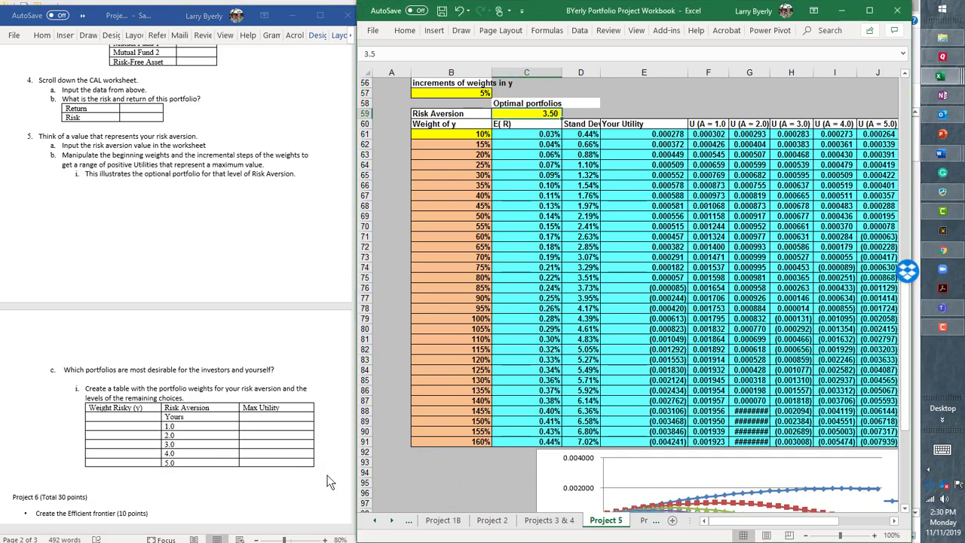
pyautogui.click(232, 484)
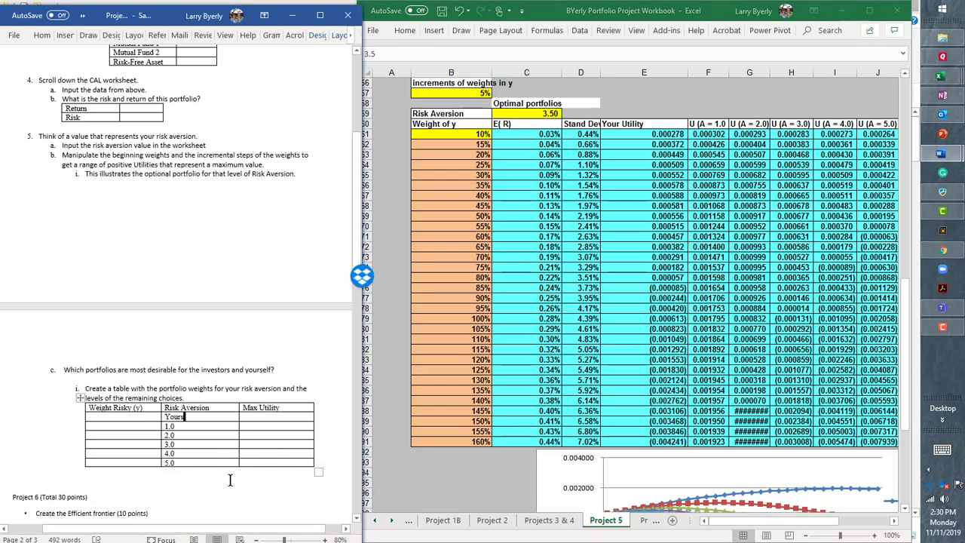